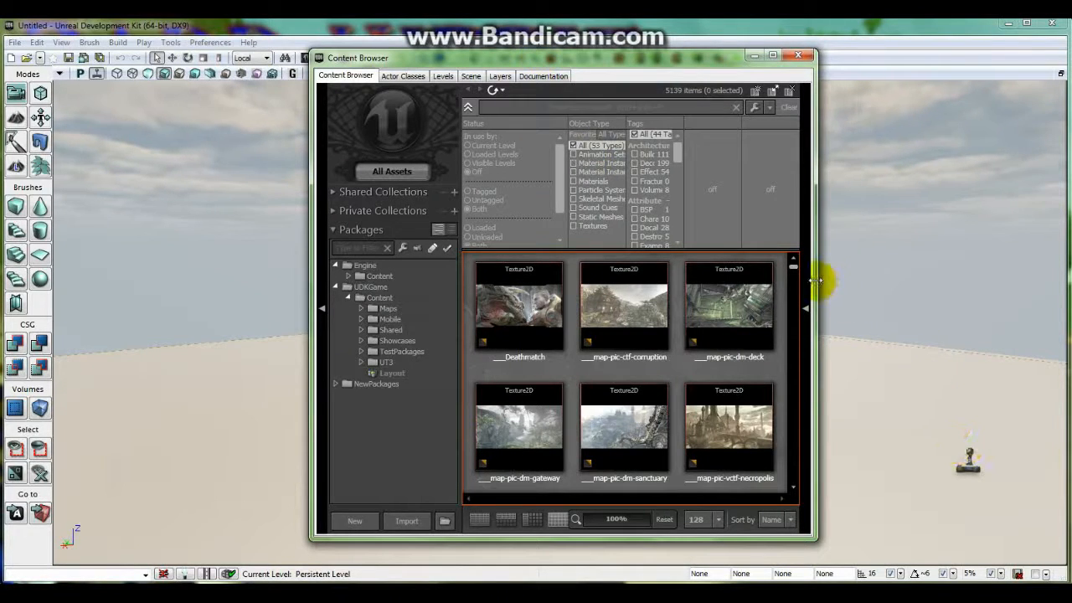
- Look through the Content Browser, Actor Classes, Levels, Scene and Layers pages, and close the browser window
mouse_move(793, 266)
left_mouse_down()
mouse_move(788, 481)
mouse_move(791, 266)
mouse_move(782, 273)
left_mouse_up()
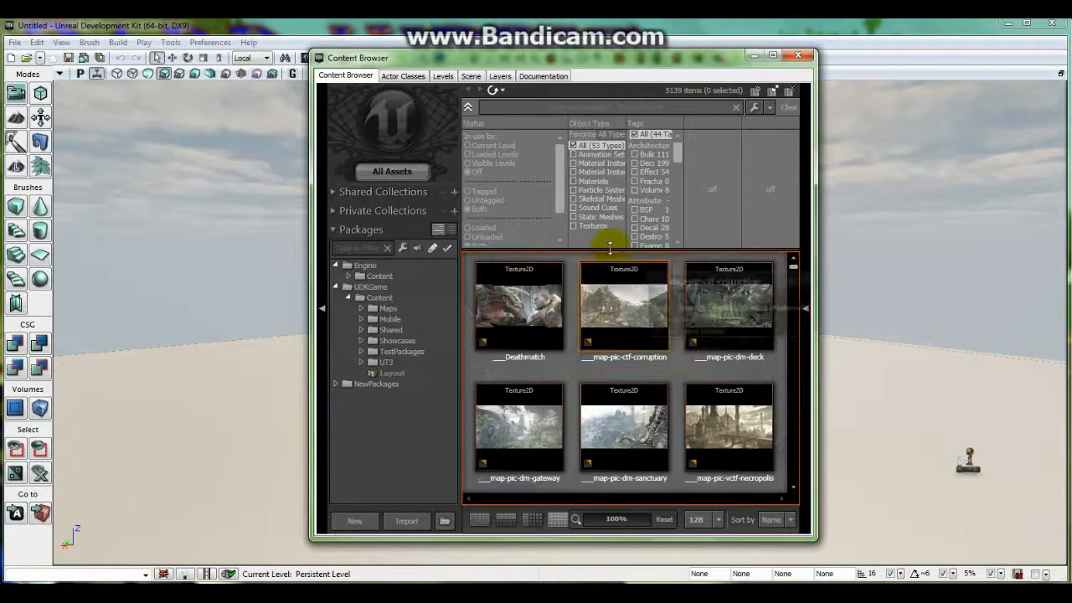
left_click(403, 75)
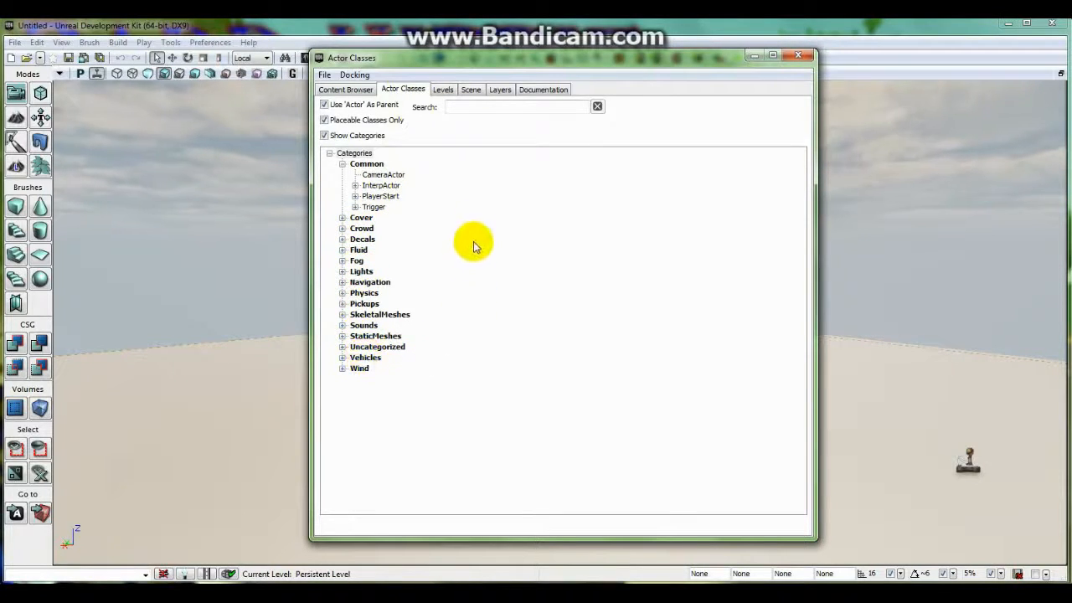
left_click(445, 89)
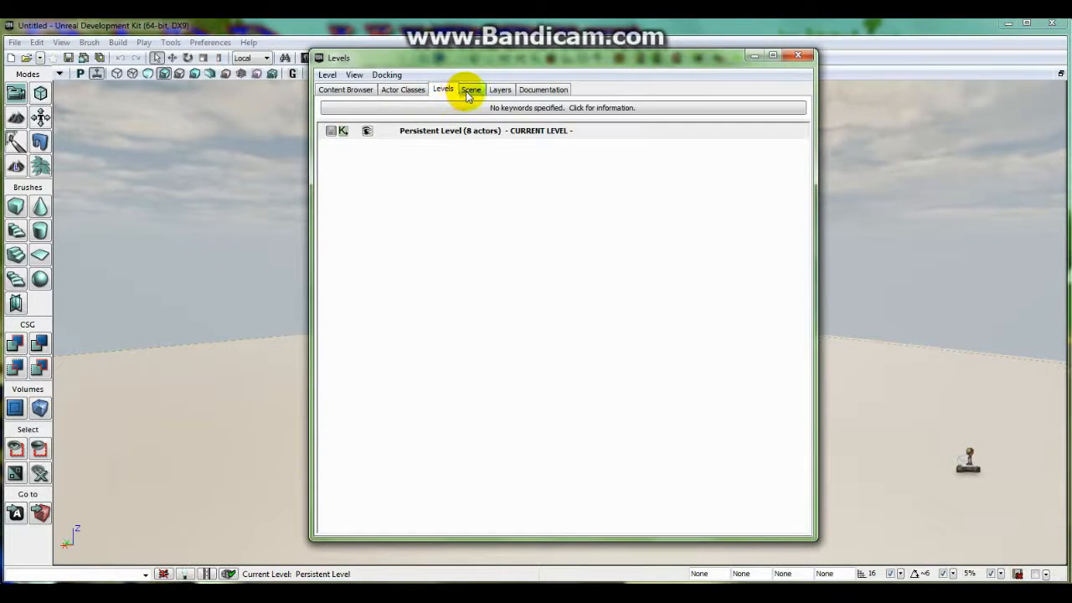
left_click(469, 91)
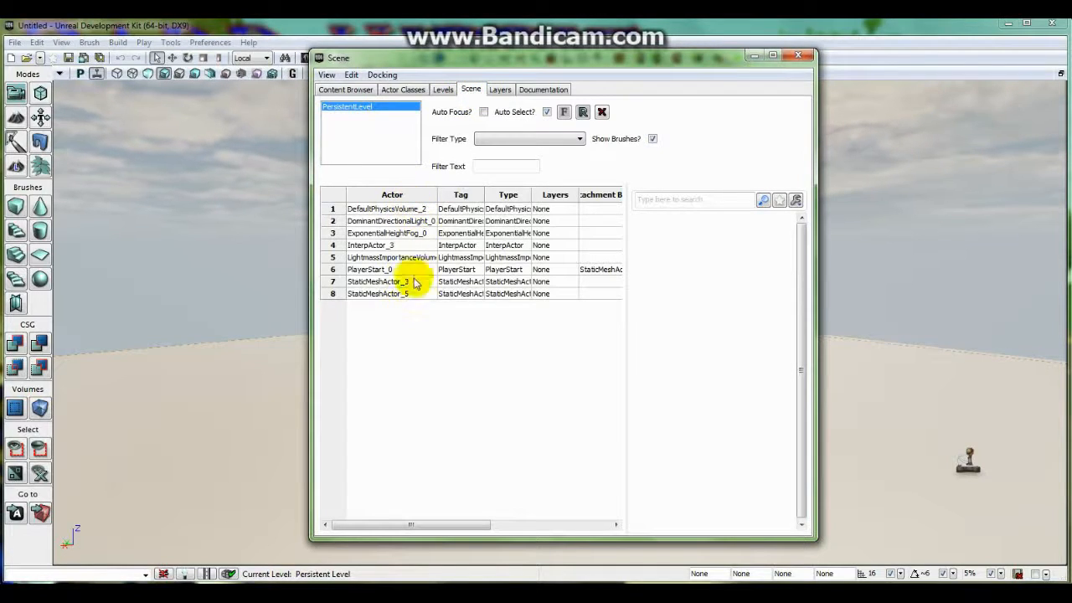
left_click(500, 89)
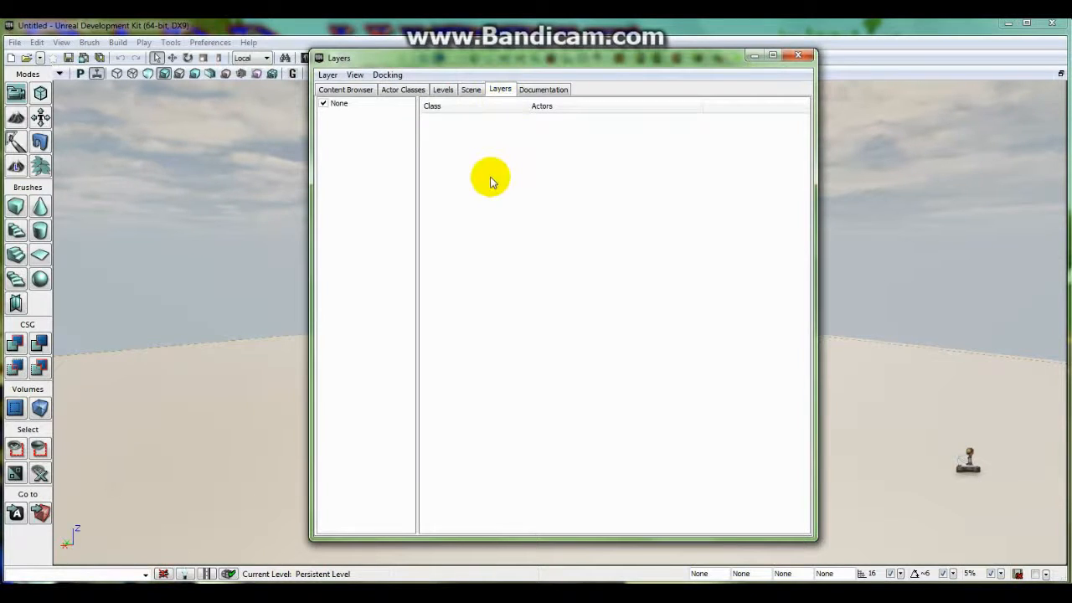
left_click(368, 89)
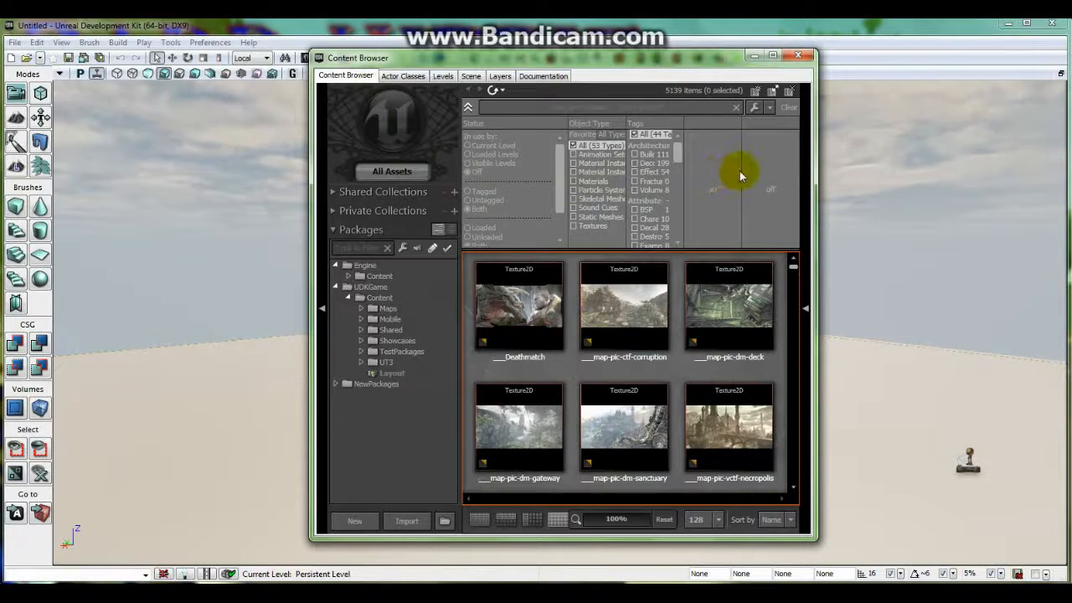
left_click(800, 55)
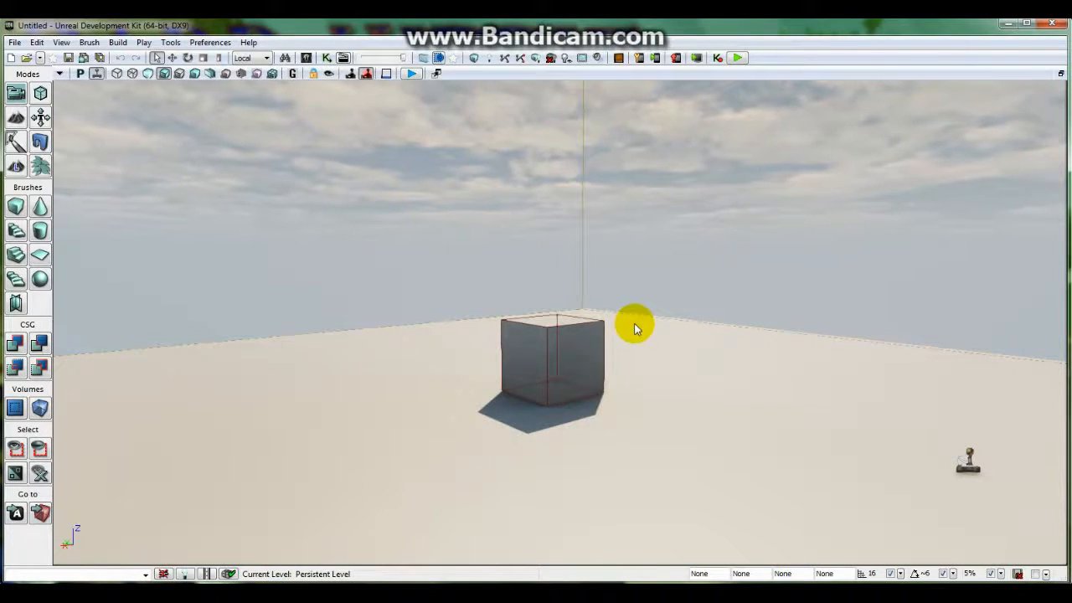
- Restore the four-viewport layout and resize the panes to enlarge the perspective viewport in both width and height
mouse_move(635, 329)
left_mouse_down()
mouse_move(729, 326)
mouse_move(611, 329)
mouse_move(631, 323)
left_mouse_up()
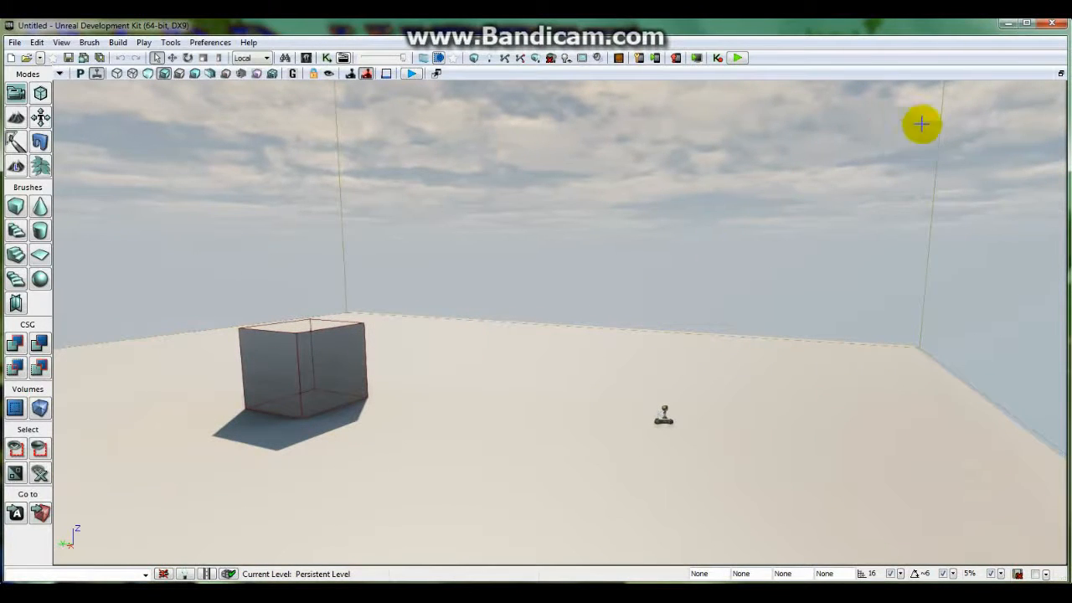
left_click(1060, 77)
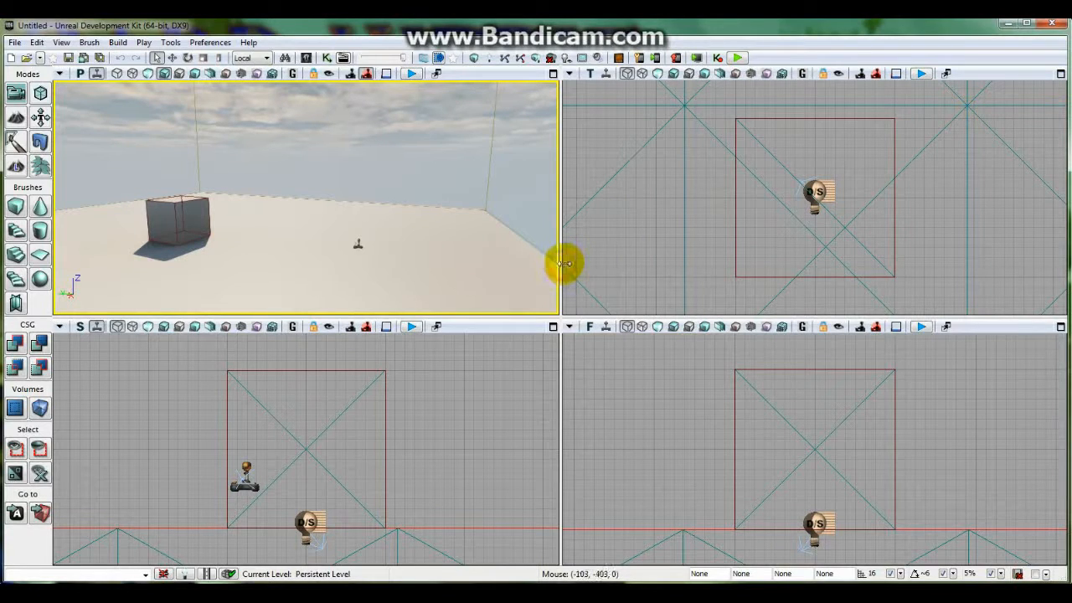
left_click_drag(568, 264, 570, 266)
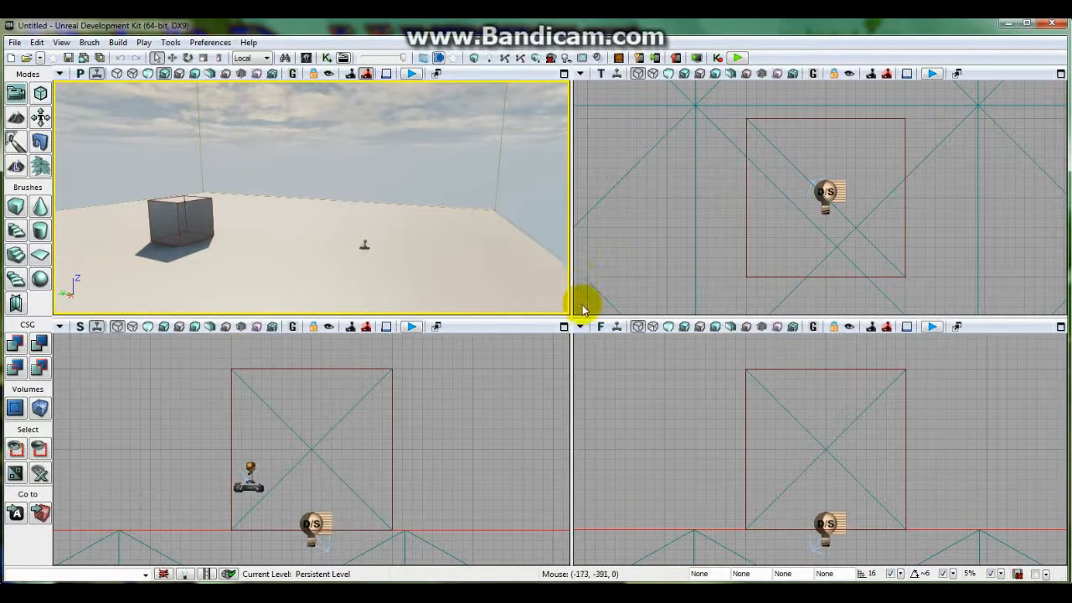
left_click_drag(586, 311, 583, 329)
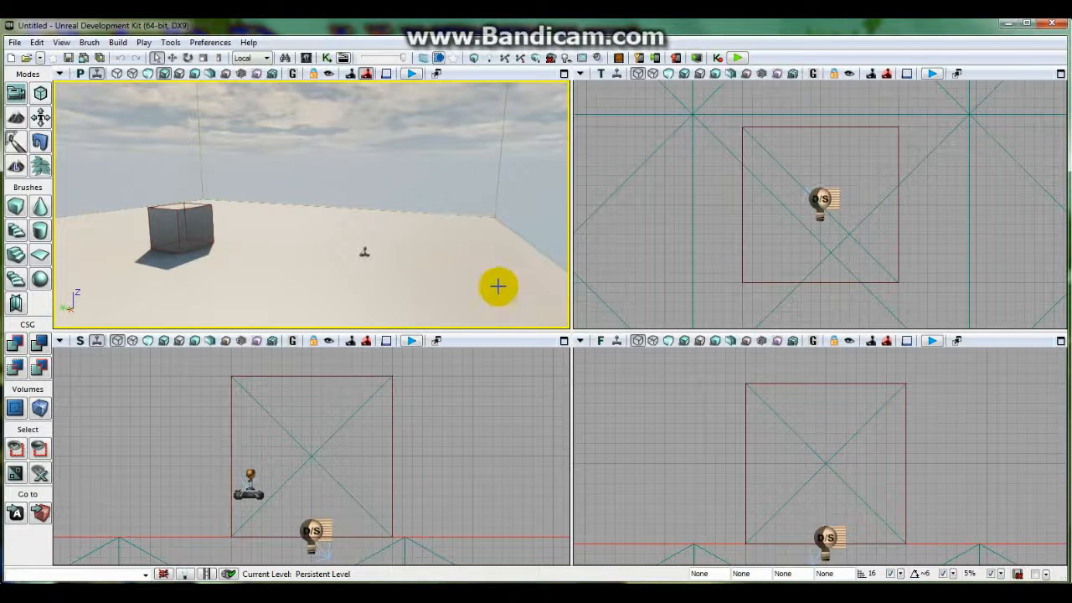
- Check the available viewport configuration layouts, keeping the 2x2 split
left_click(61, 43)
mouse_move(134, 465)
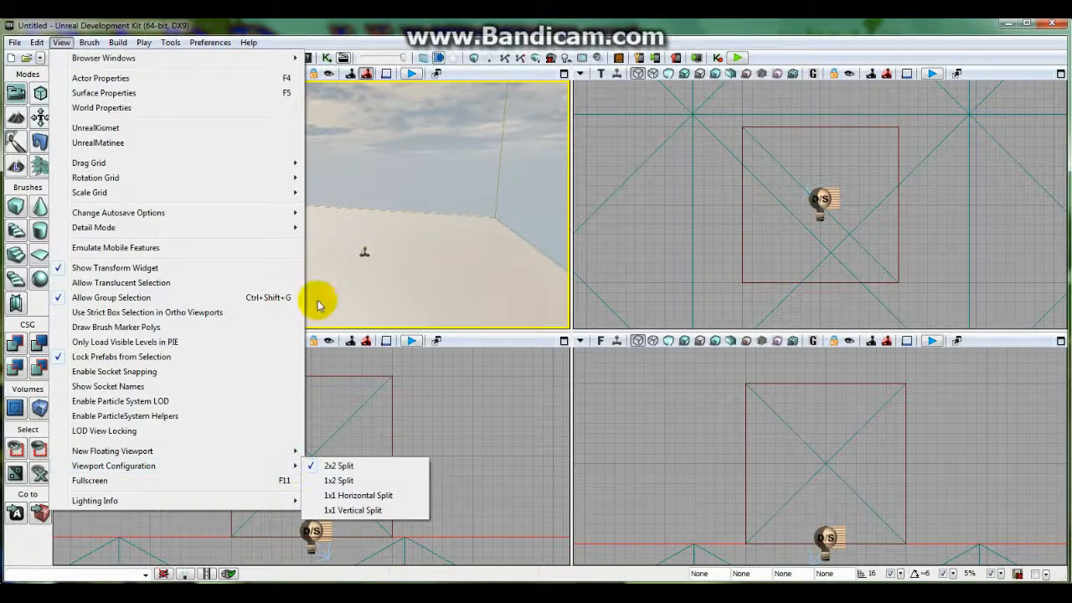
left_click(635, 246)
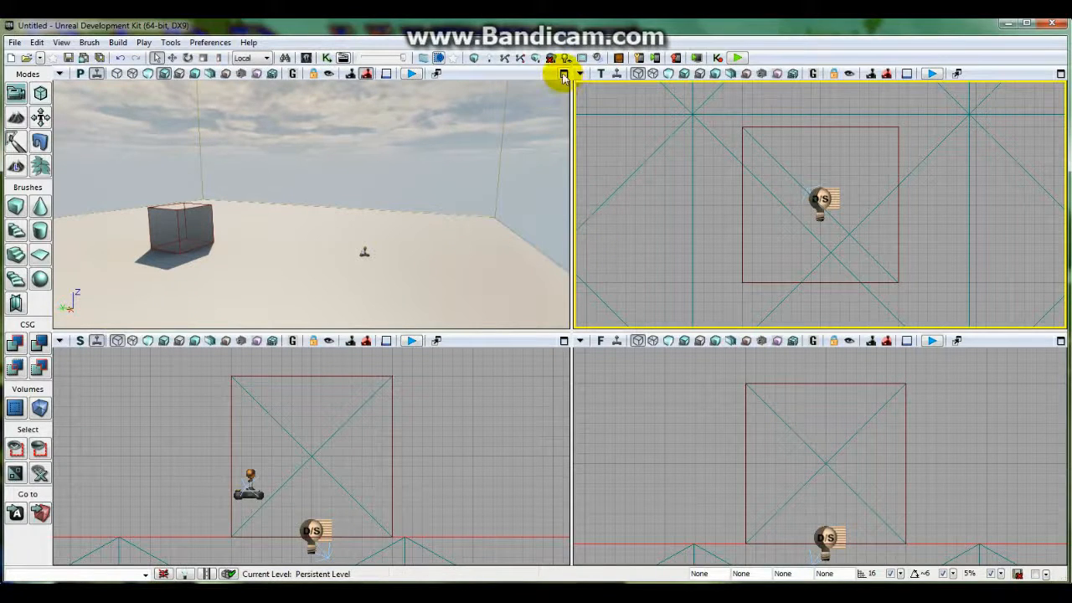
- Maximize the perspective viewport and try moving, tilting and zooming the camera around the cube
left_click(563, 75)
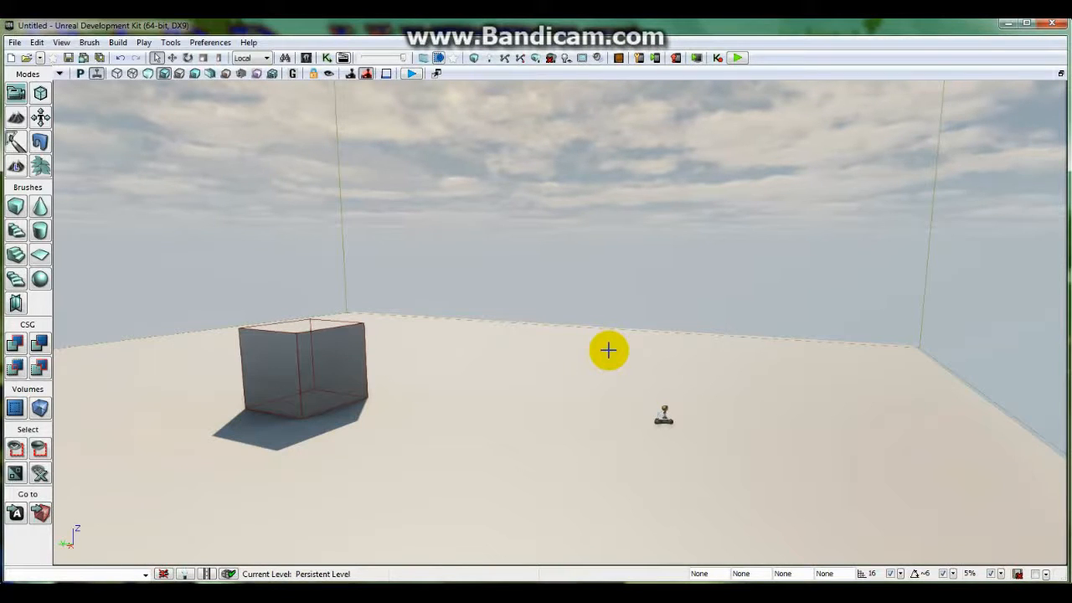
mouse_move(608, 350)
left_mouse_down()
mouse_move(754, 350)
mouse_move(670, 385)
mouse_move(624, 364)
mouse_move(624, 298)
mouse_move(682, 372)
mouse_move(666, 376)
mouse_move(641, 350)
mouse_move(503, 323)
mouse_move(691, 335)
mouse_move(603, 337)
mouse_move(636, 337)
mouse_move(610, 347)
left_mouse_up()
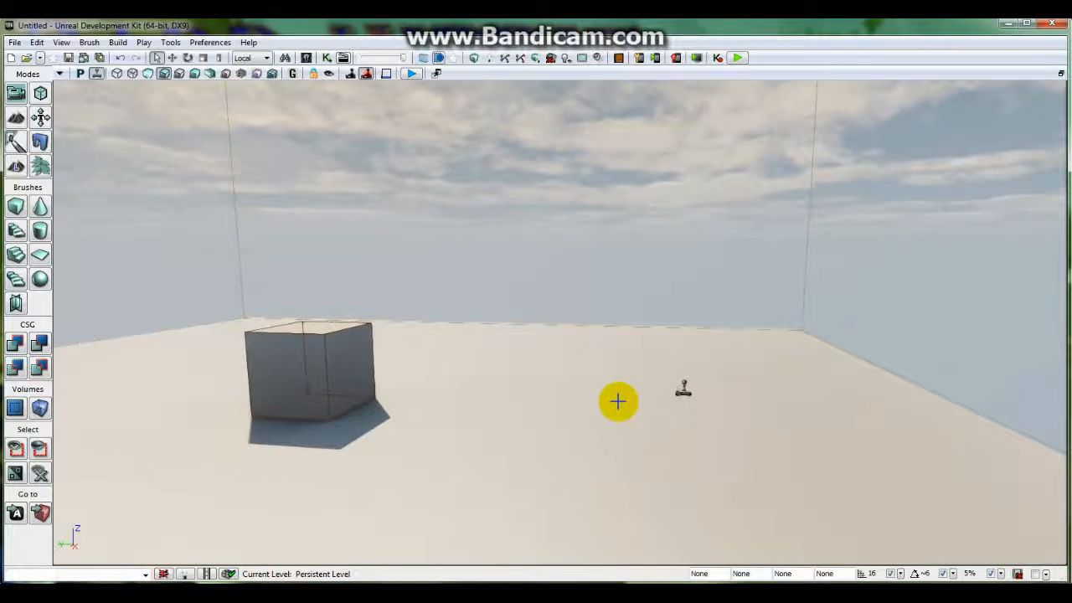
right_click_drag(621, 395, 590, 348)
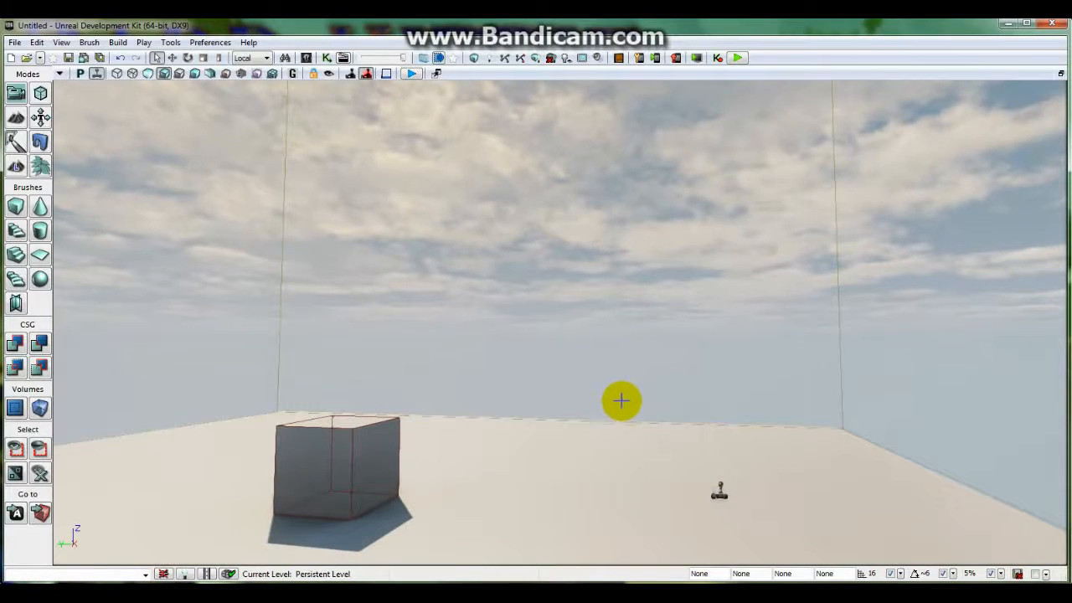
mouse_move(622, 397)
right_mouse_down()
mouse_move(590, 264)
mouse_move(598, 463)
mouse_move(586, 448)
mouse_move(548, 445)
mouse_move(572, 451)
mouse_move(606, 432)
mouse_move(603, 394)
mouse_move(622, 398)
right_mouse_up()
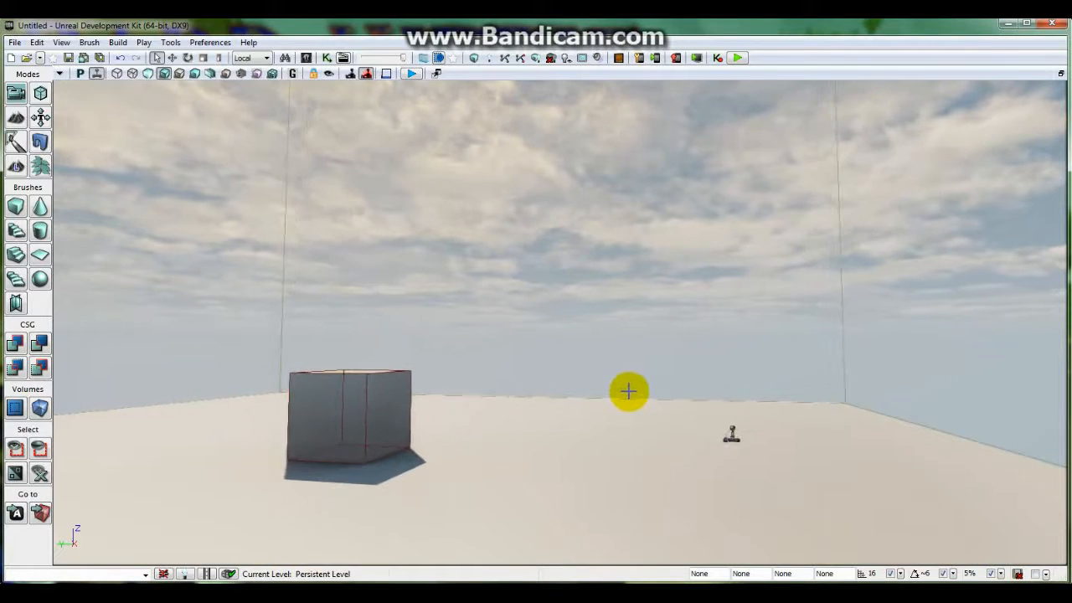
scroll(629, 390, "up", 3)
scroll(630, 390, "down", 2)
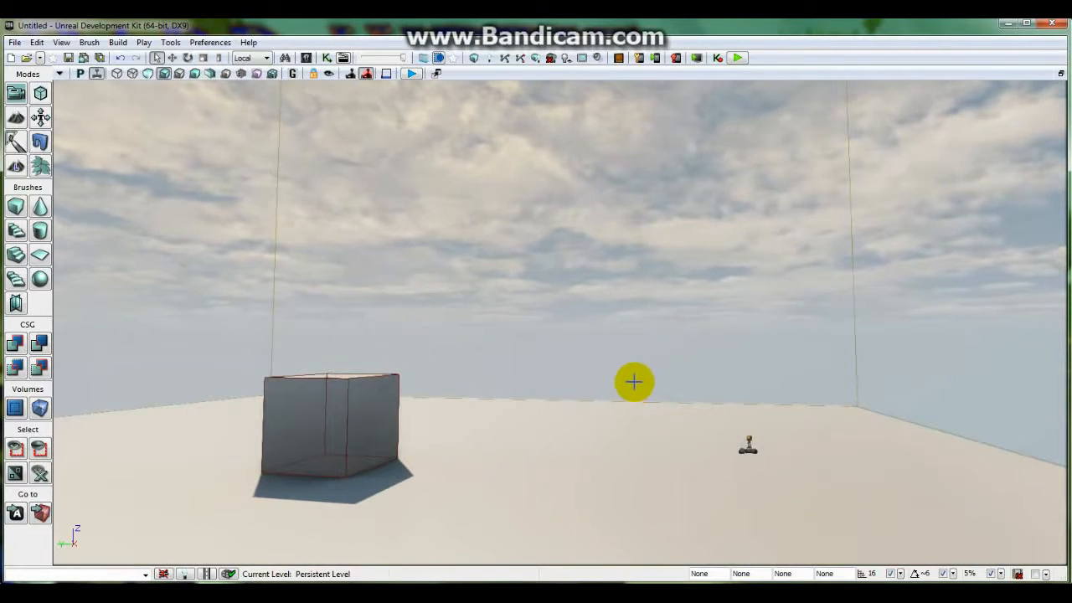
scroll(634, 382, "up", 3)
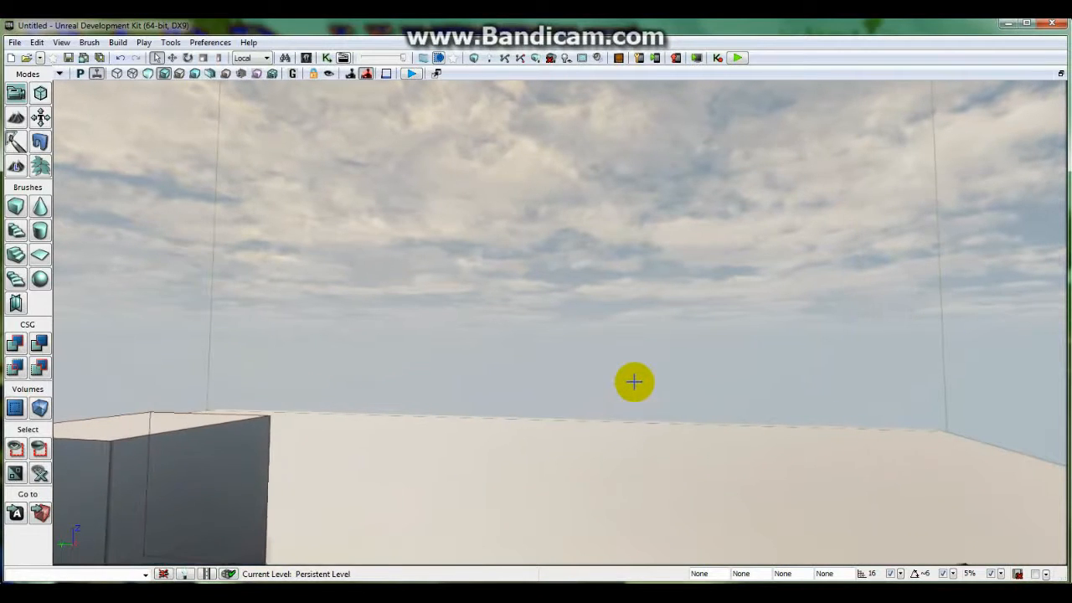
scroll(634, 382, "down", 4)
- Practise flying the perspective camera sideways, forward and backward in front of the cube
key("Left")
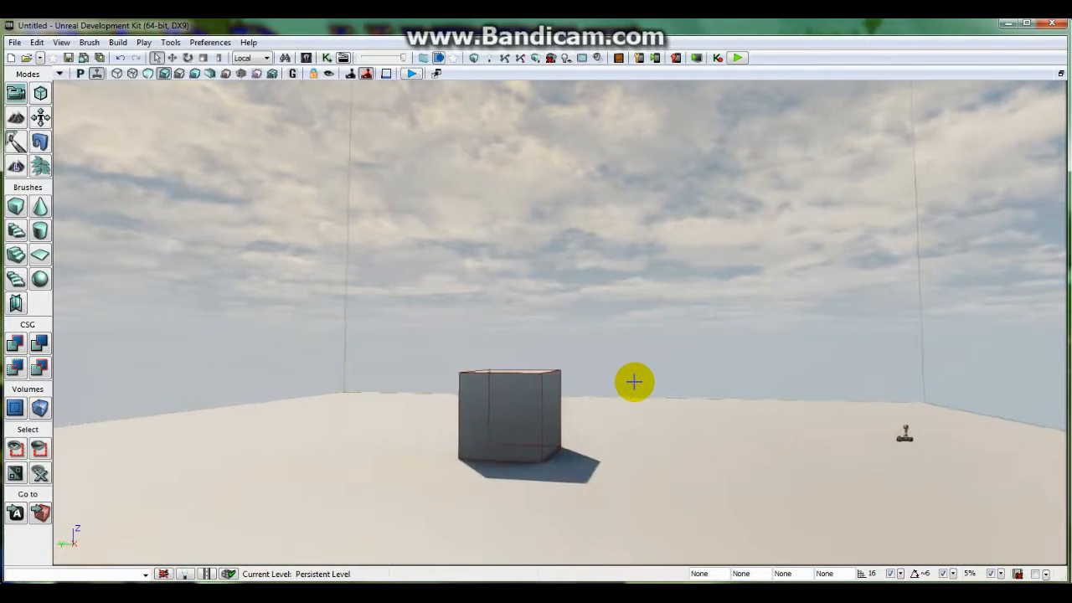
key("Right")
key("Right")
key("Left")
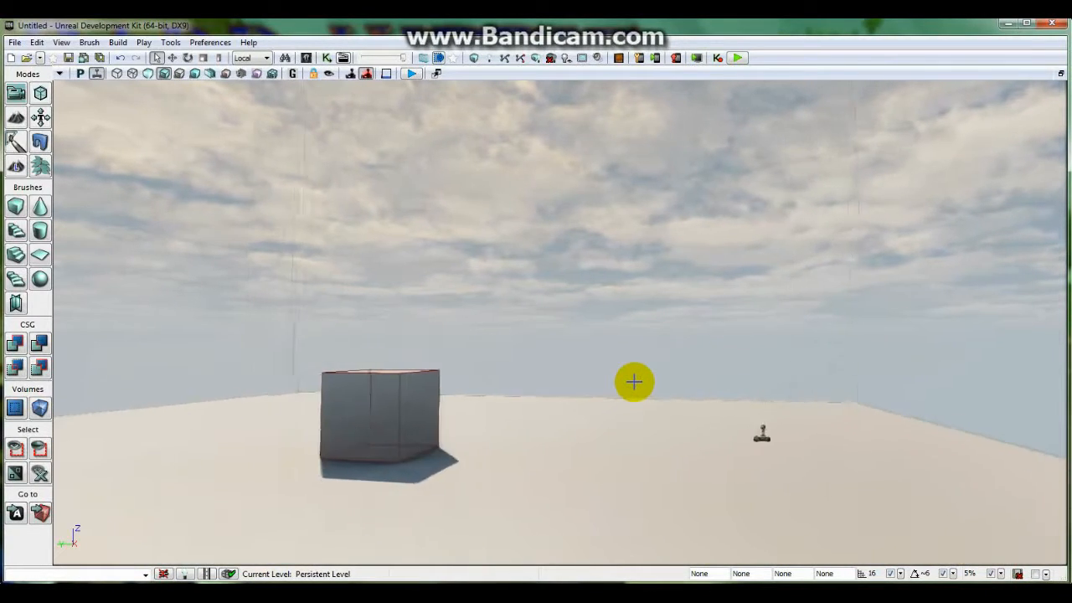
key("Up")
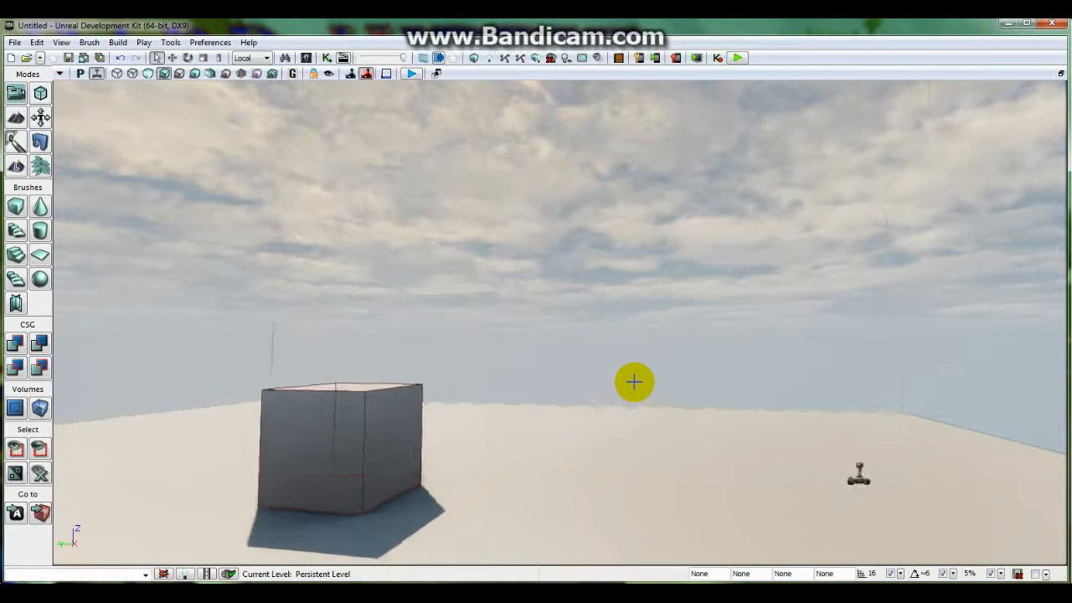
key("Down")
key("Up")
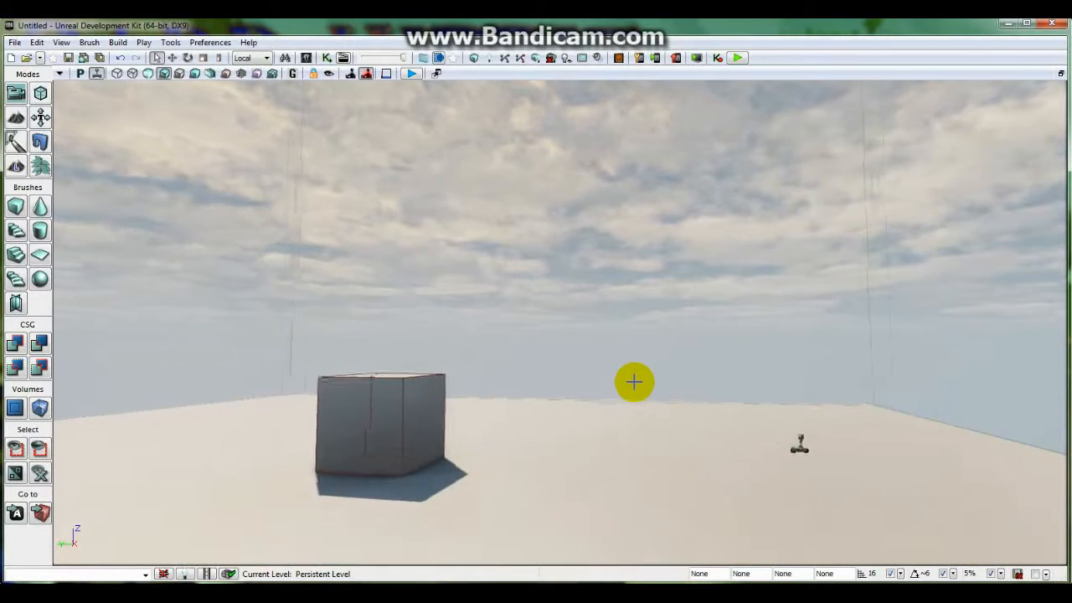
key("Down")
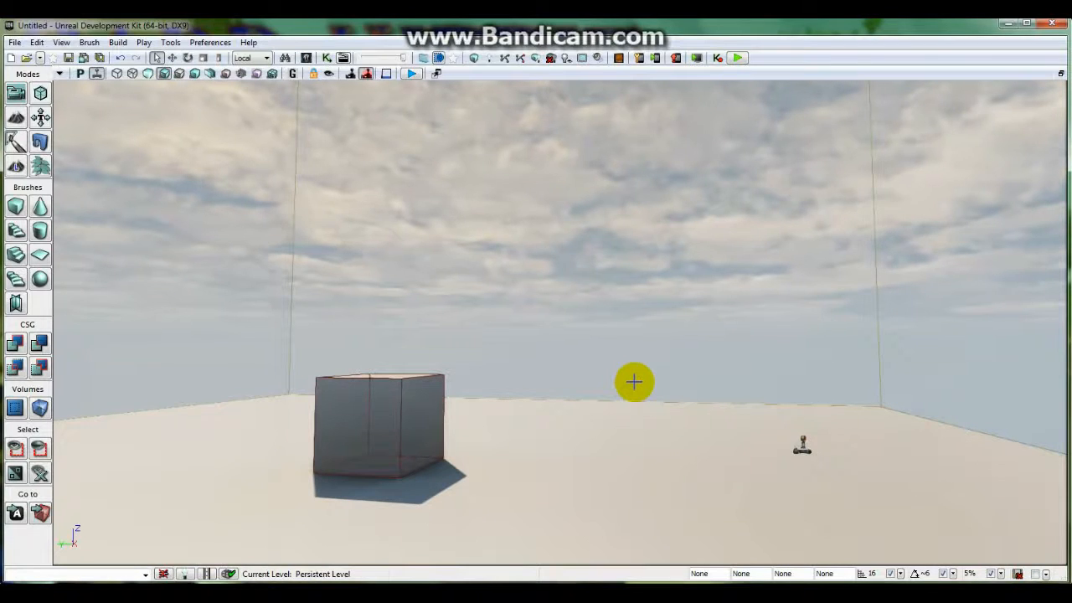
mouse_move(645, 364)
left_mouse_down()
mouse_move(632, 371)
mouse_move(631, 394)
mouse_move(670, 415)
mouse_move(712, 393)
mouse_move(588, 410)
mouse_move(673, 396)
mouse_move(646, 364)
left_mouse_up()
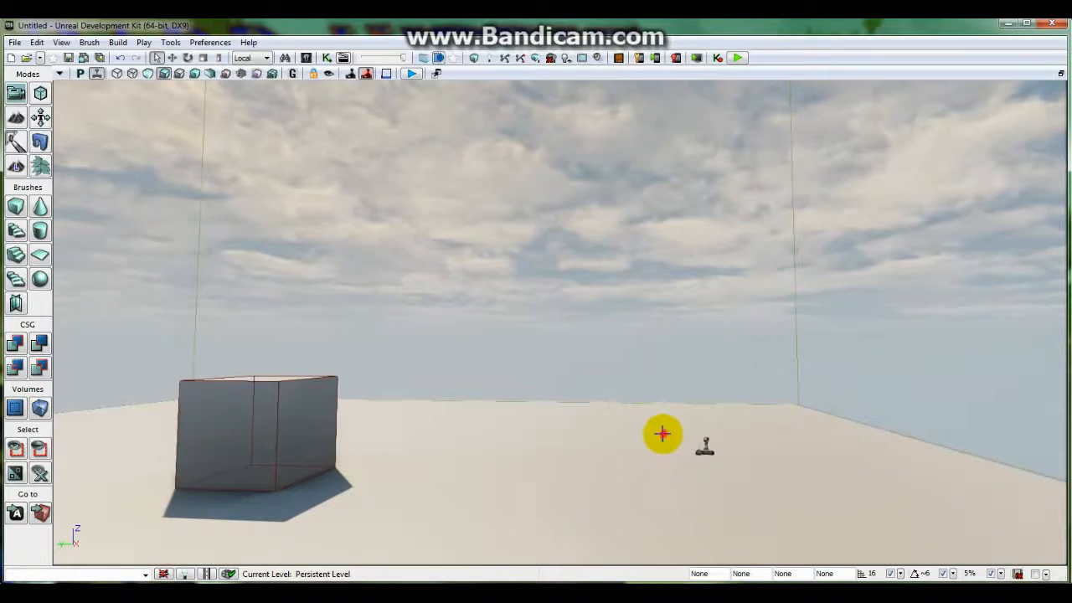
mouse_move(661, 433)
left_mouse_down()
mouse_move(628, 432)
mouse_move(662, 431)
left_mouse_up()
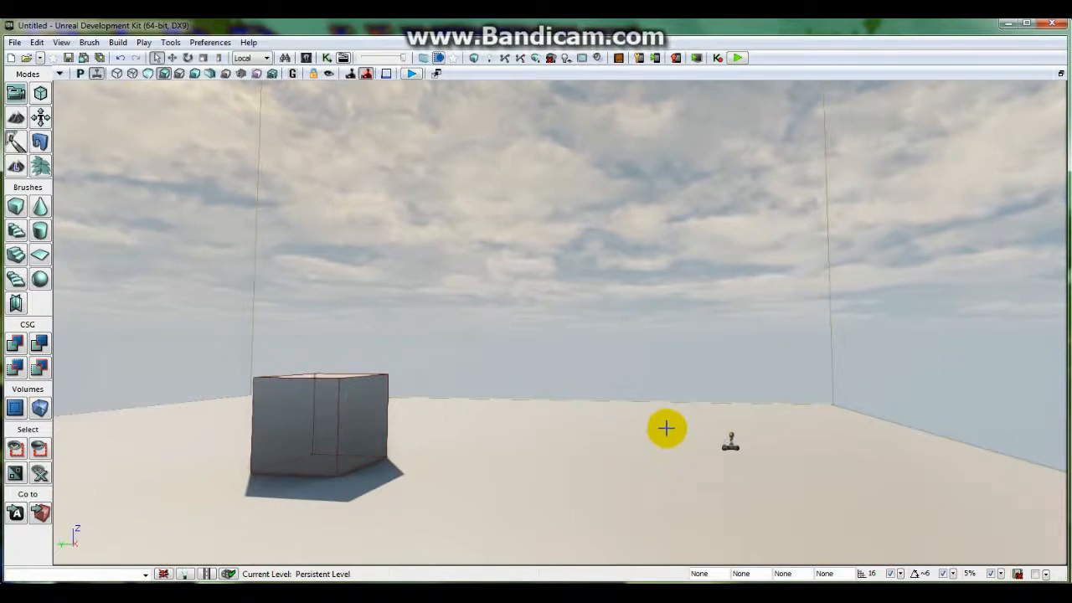
- Maximize the Top viewport in place of the perspective one and survey the level around the cube from above
left_click(1060, 75)
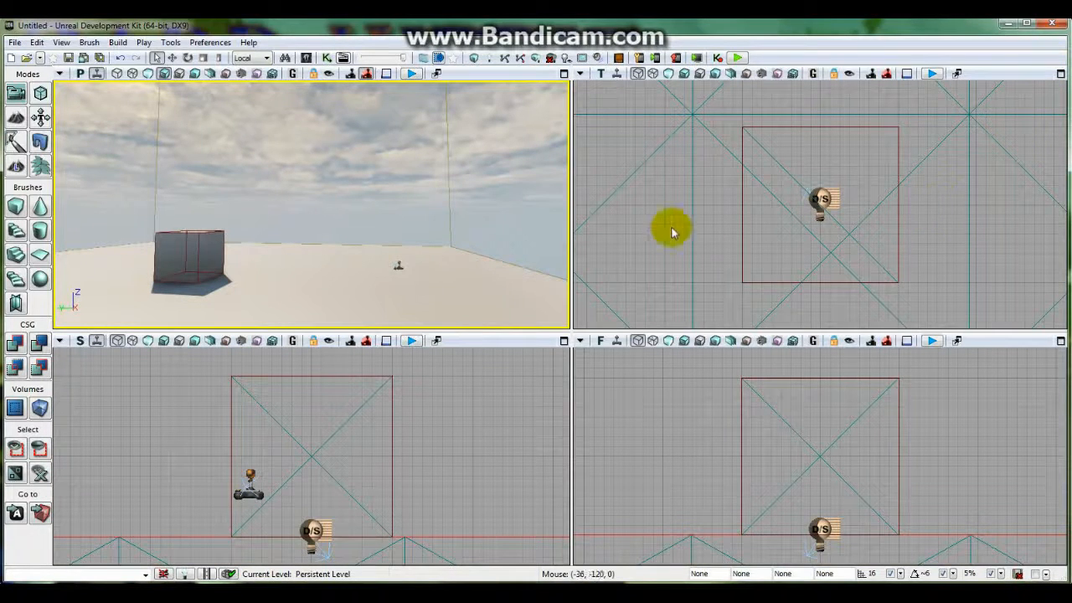
left_click(1060, 75)
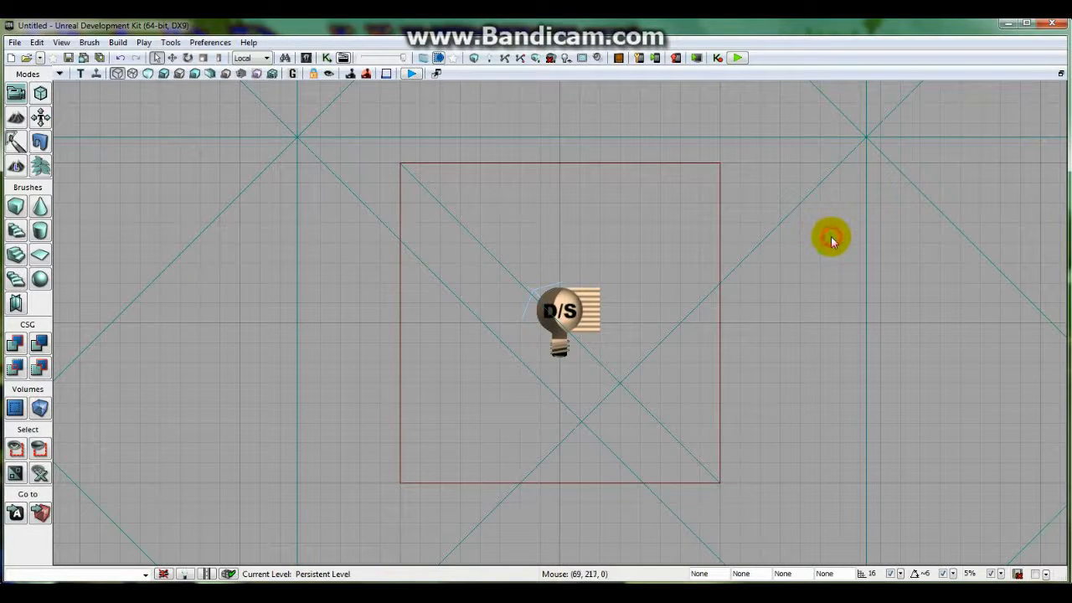
scroll(823, 243, "down", 6)
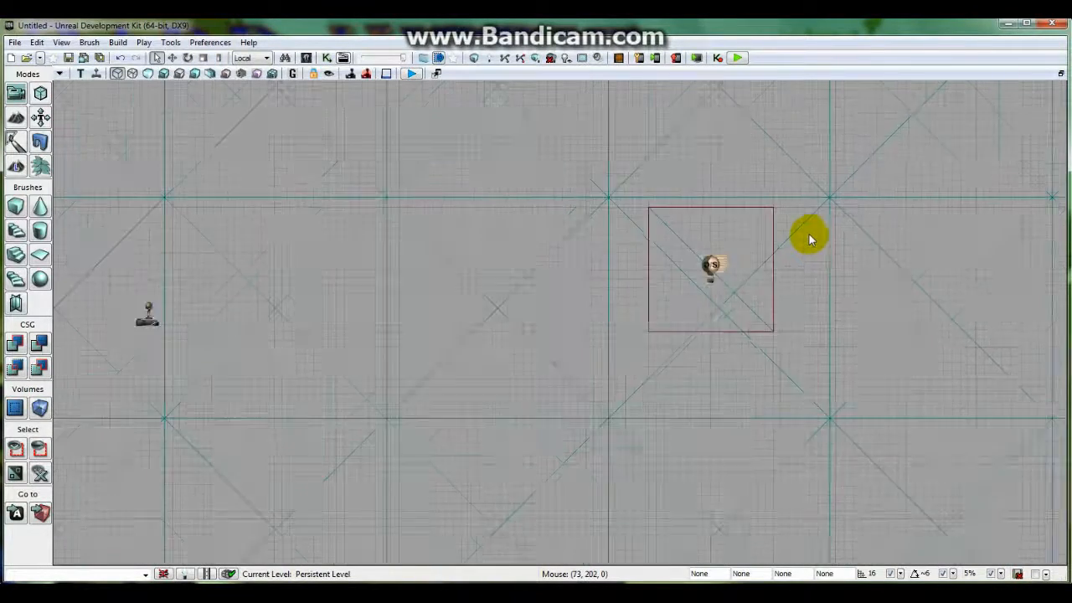
scroll(829, 222, "down", 2)
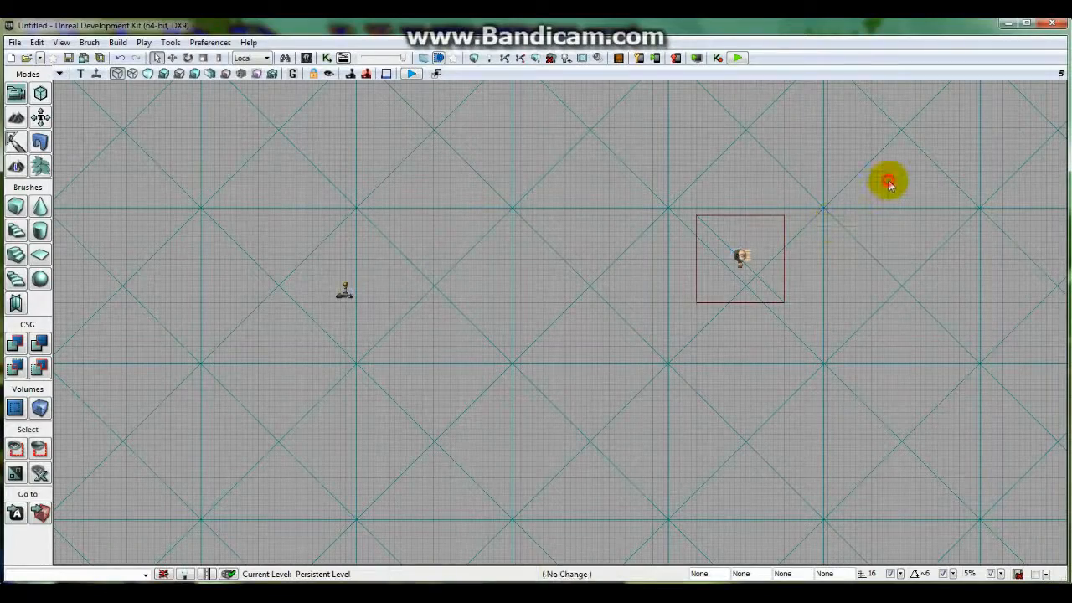
mouse_move(889, 184)
left_mouse_down()
mouse_move(838, 203)
mouse_move(531, 211)
mouse_move(605, 294)
mouse_move(708, 171)
mouse_move(584, 240)
mouse_move(713, 206)
mouse_move(680, 242)
mouse_move(610, 153)
mouse_move(842, 254)
mouse_move(728, 335)
mouse_move(611, 195)
mouse_move(749, 246)
mouse_move(612, 252)
mouse_move(689, 134)
mouse_move(718, 303)
mouse_move(591, 223)
mouse_move(689, 223)
mouse_move(726, 242)
mouse_move(713, 210)
mouse_move(696, 225)
mouse_move(701, 244)
mouse_move(709, 232)
mouse_move(716, 244)
left_mouse_up()
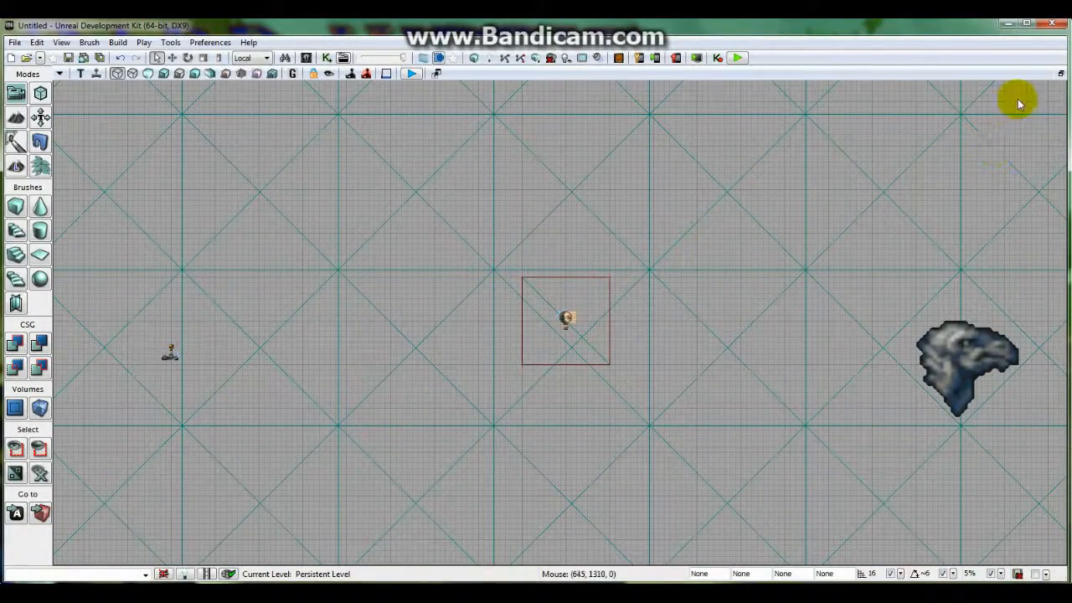
- Return to a maximized perspective viewport and select the cube mesh from its opposite side
left_click(1061, 74)
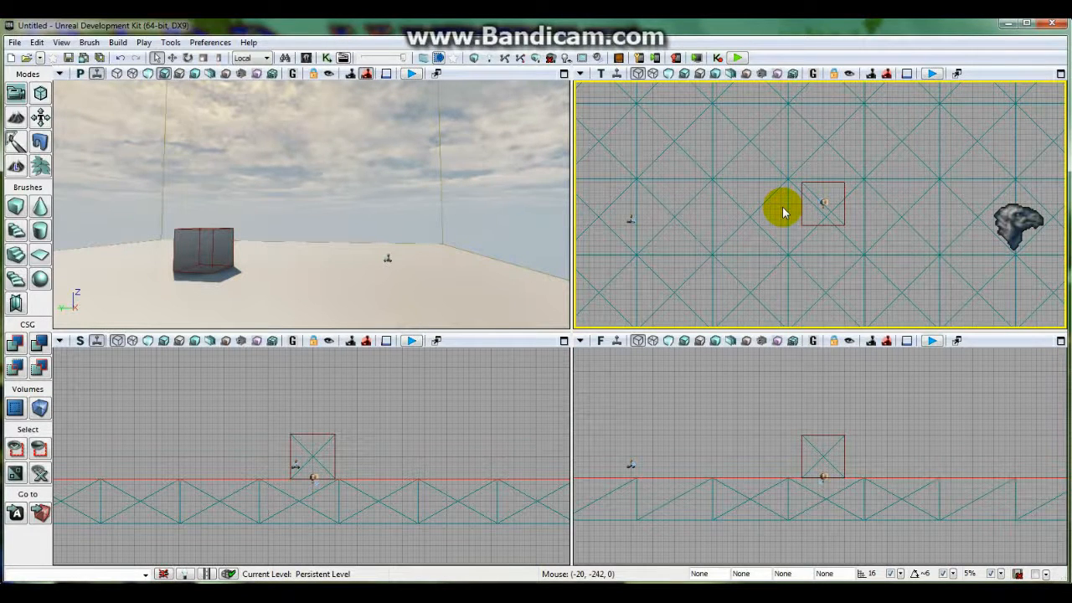
left_click(564, 73)
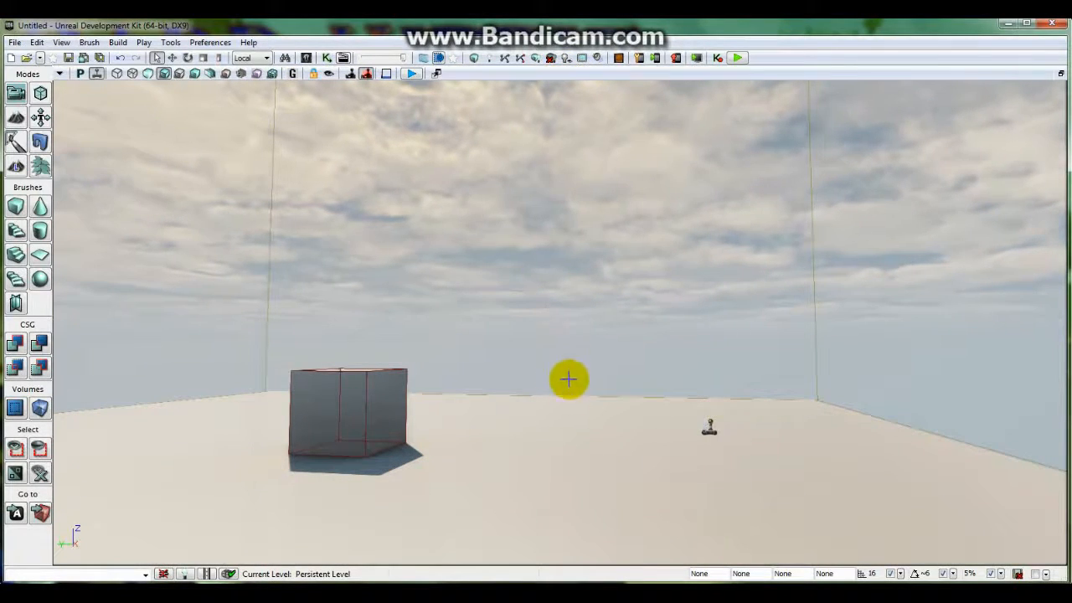
right_click_drag(567, 419, 637, 419)
left_click_drag(567, 419, 293, 402)
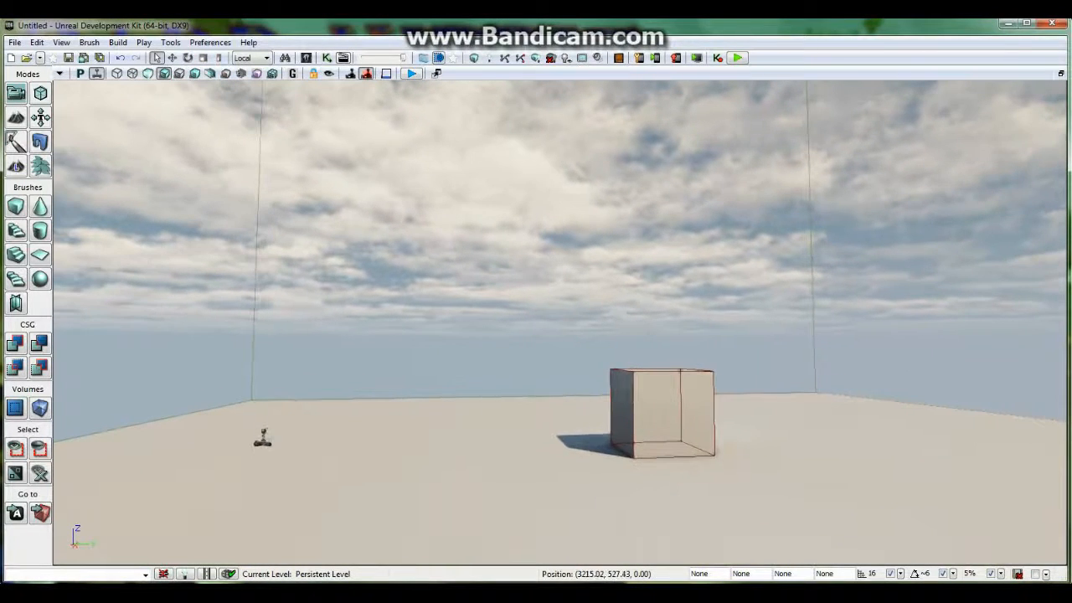
left_click(648, 402)
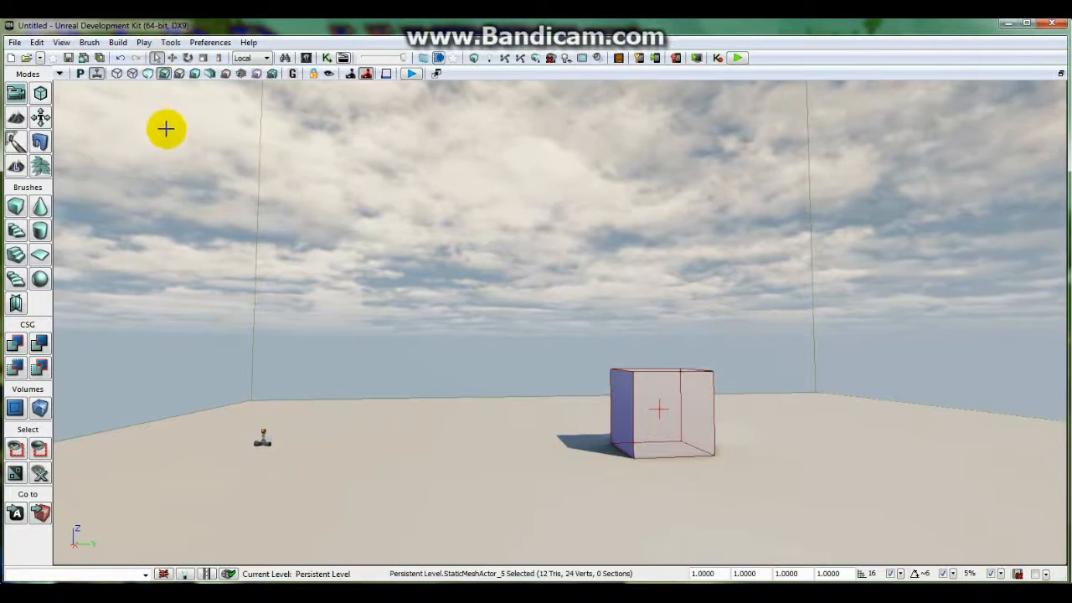
- Try raising the cube with the translation widget and turning it with the rotation widget, undoing each change
left_click(172, 57)
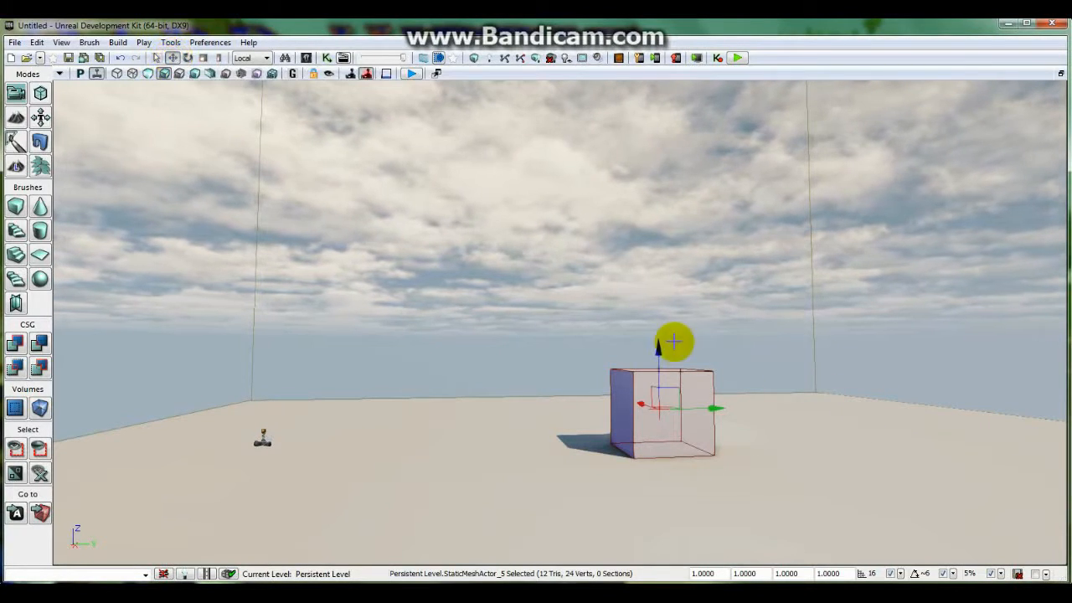
left_click_drag(653, 354, 654, 287)
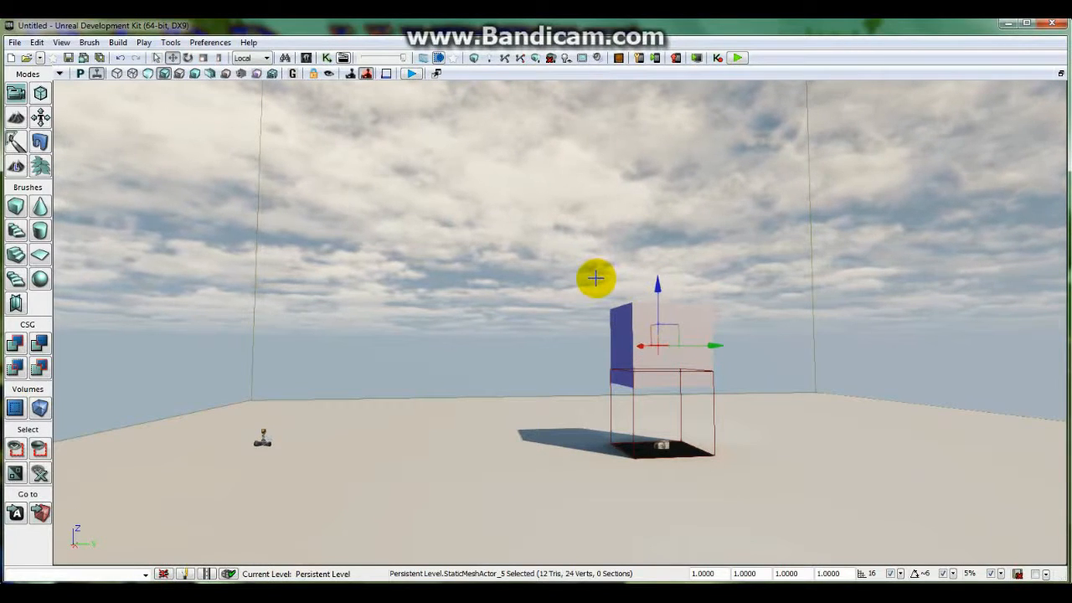
key("ctrl+z")
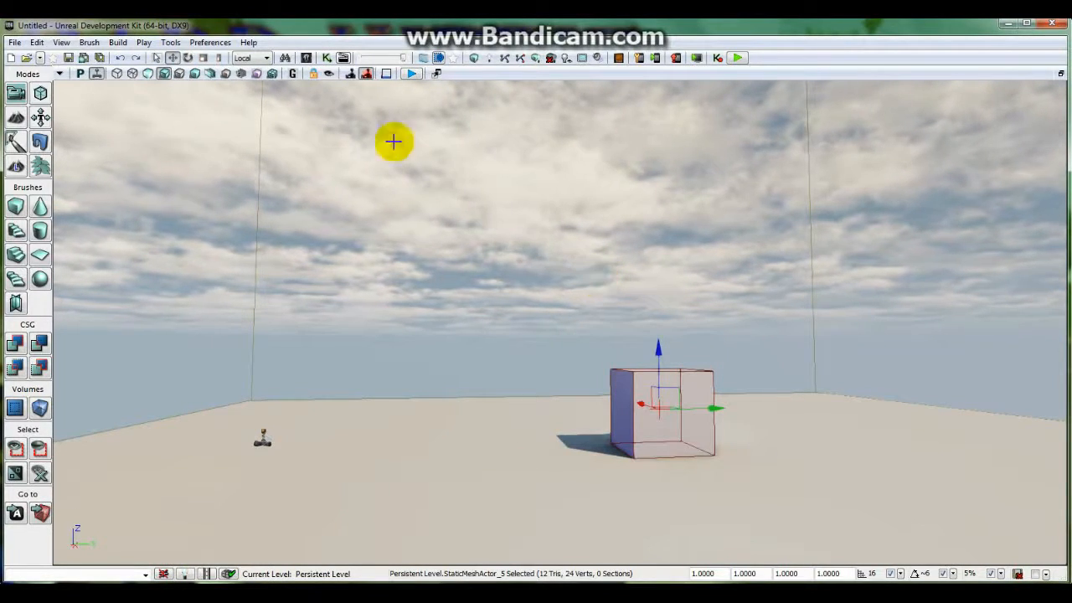
left_click(189, 59)
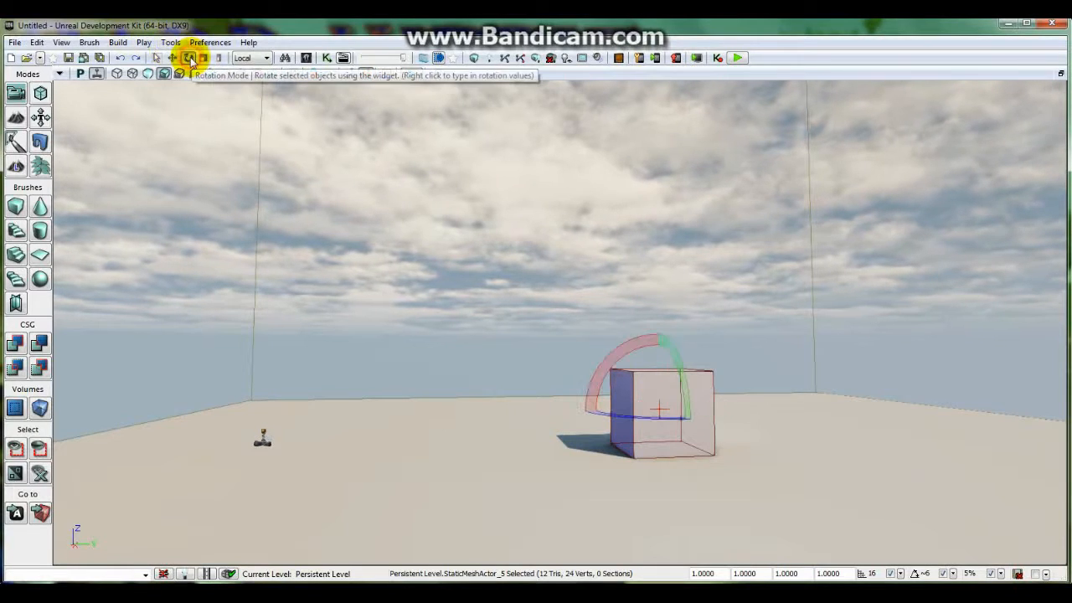
mouse_move(615, 417)
left_mouse_down()
mouse_move(576, 417)
mouse_move(645, 416)
mouse_move(617, 417)
left_mouse_up()
key("ctrl+z")
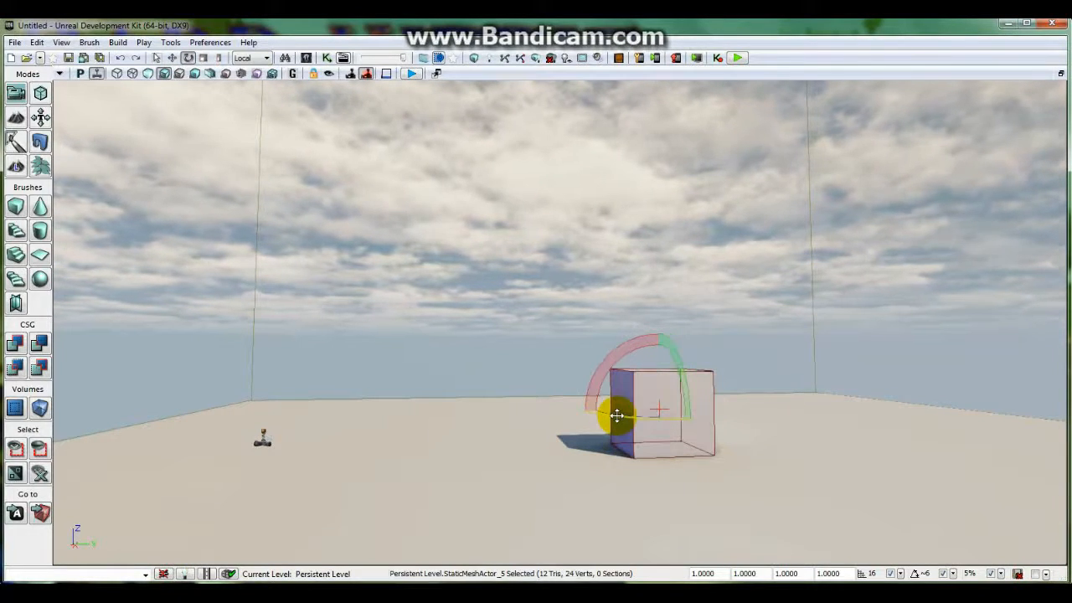
- Scale the cube uniformly to about 1.0164 on all three axes
left_click(203, 58)
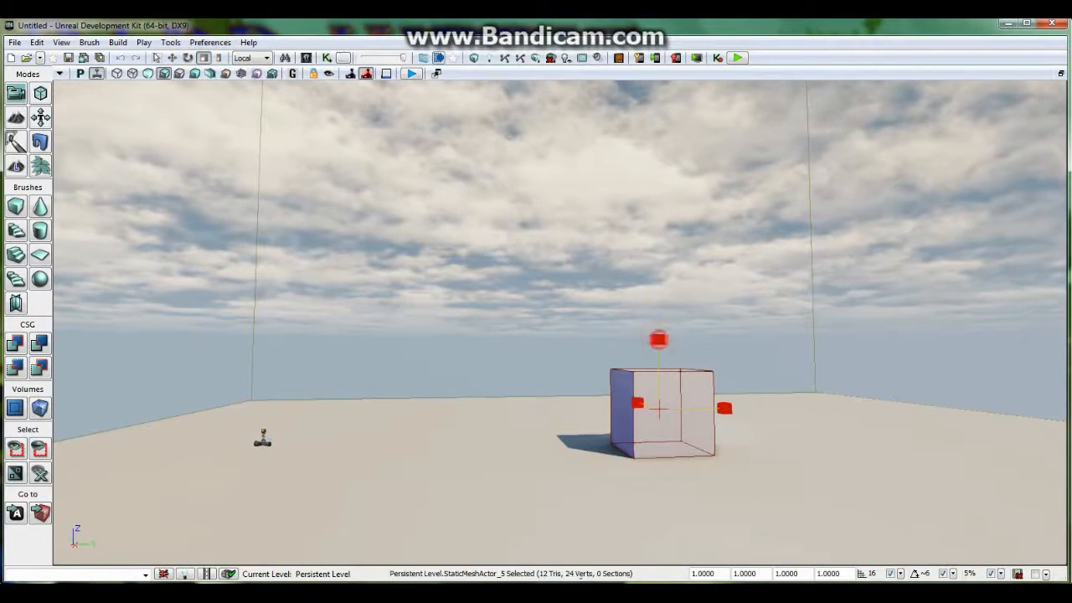
mouse_move(658, 339)
left_mouse_down()
mouse_move(658, 306)
mouse_move(658, 338)
left_mouse_up()
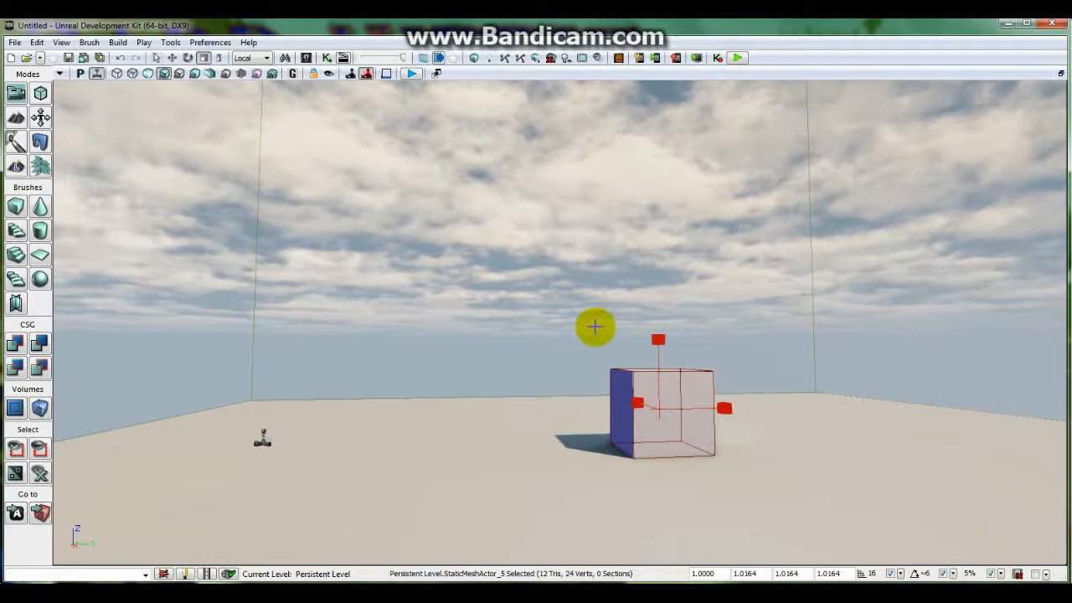
- Try non-uniform scaling of the cube to about 1.38 in height and 1.27 in width, and undo both changes
left_click(219, 58)
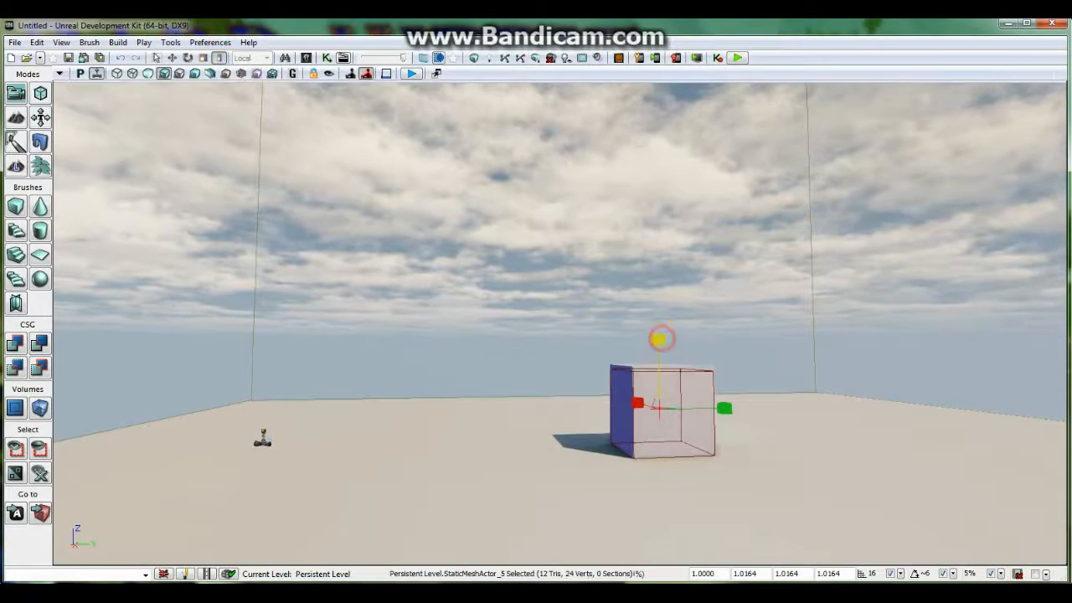
mouse_move(662, 339)
left_mouse_down()
mouse_move(662, 281)
mouse_move(661, 328)
left_mouse_up()
left_click_drag(726, 410, 725, 409)
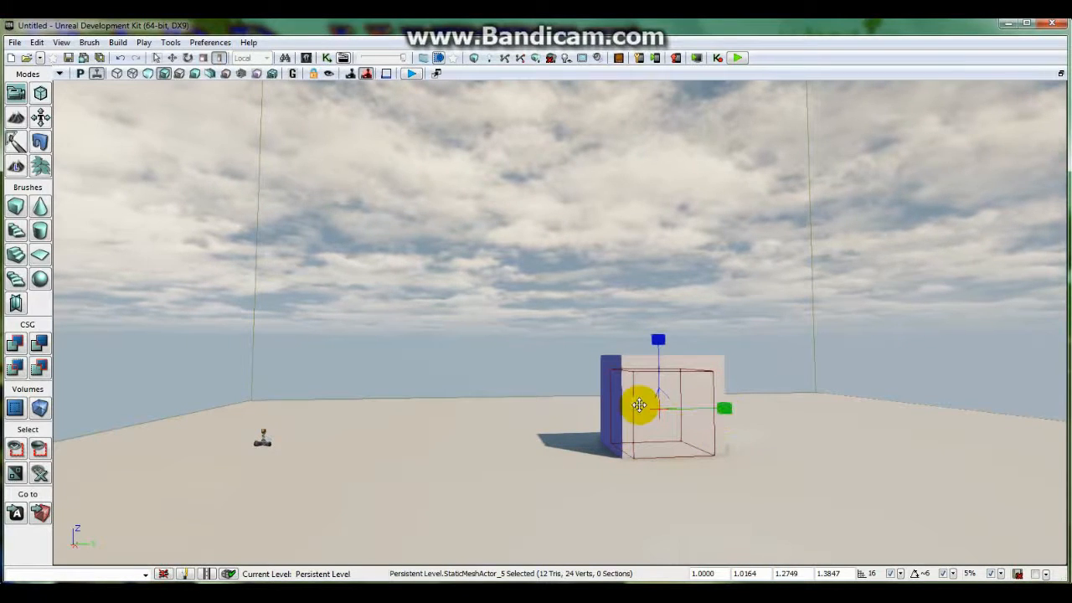
key("ctrl+z")
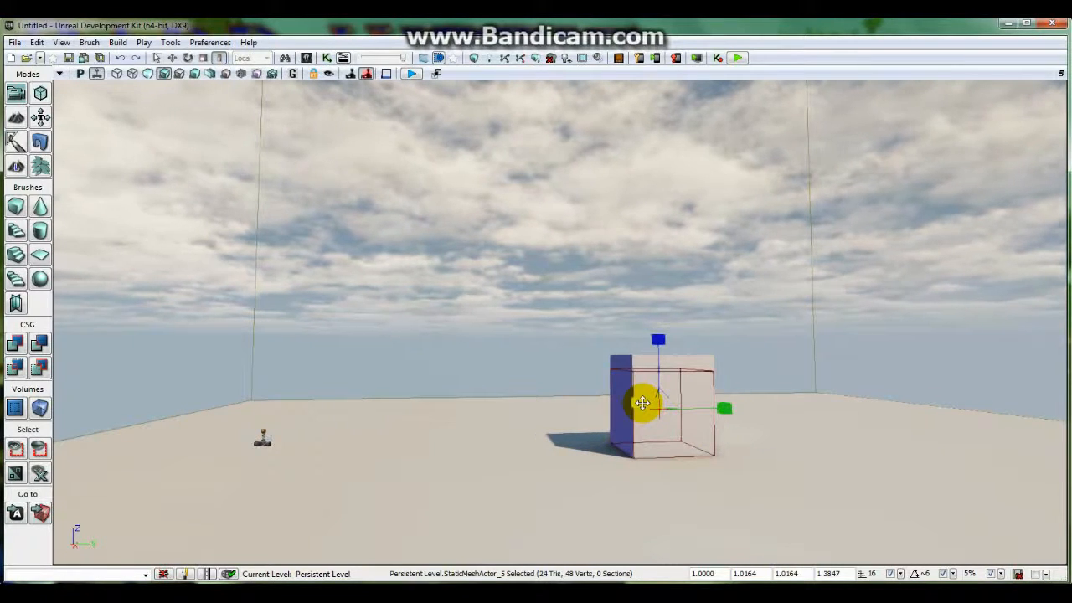
key("ctrl+z")
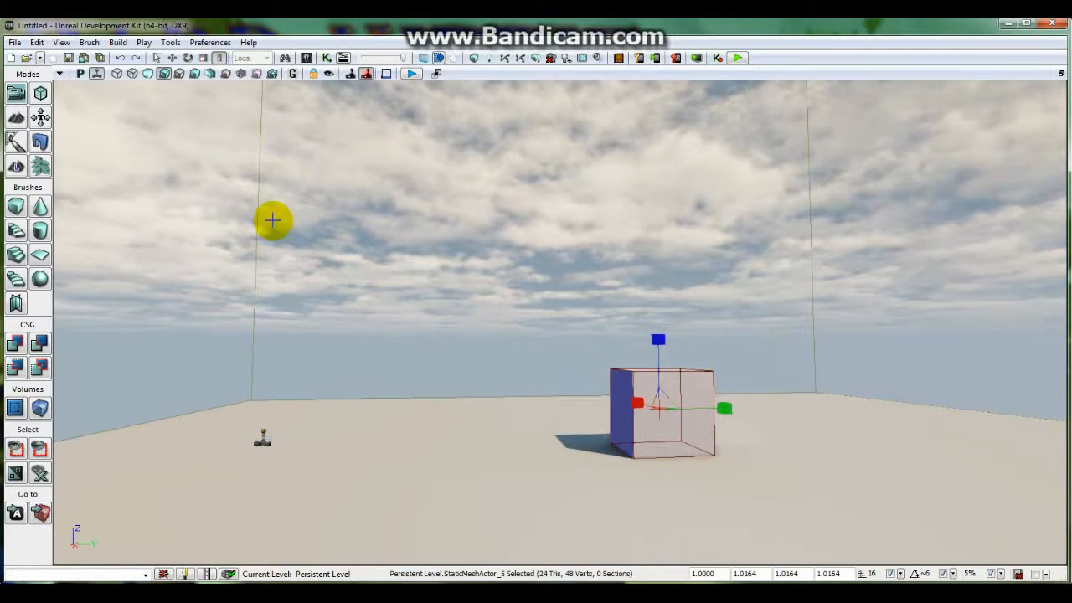
- Activate the translation widget on the cube and reposition the perspective camera to view the cube and its axis arrows
left_click(172, 58)
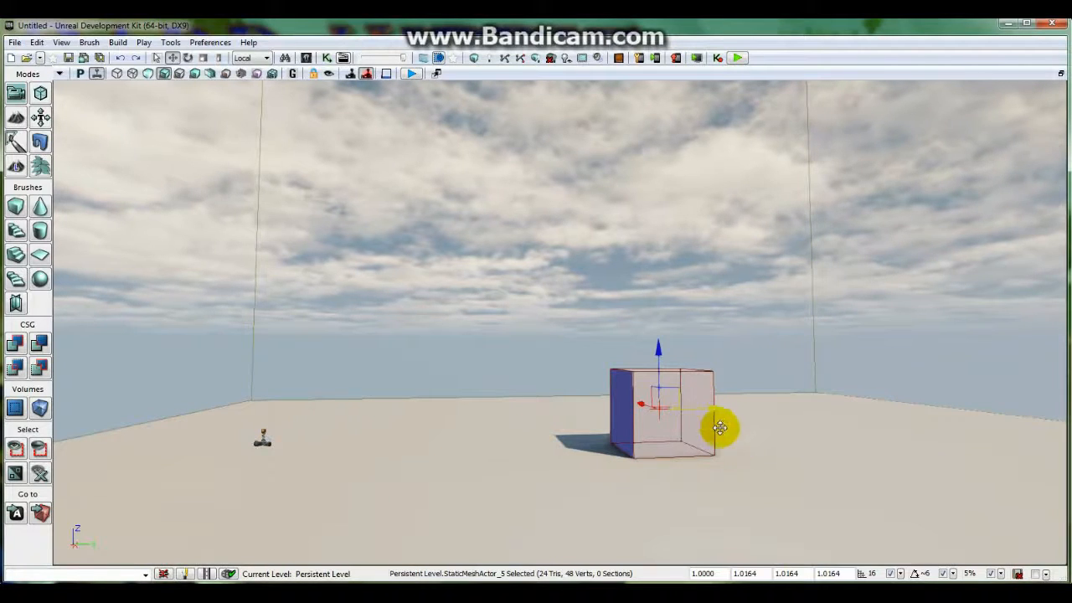
left_click_drag(748, 442, 694, 435)
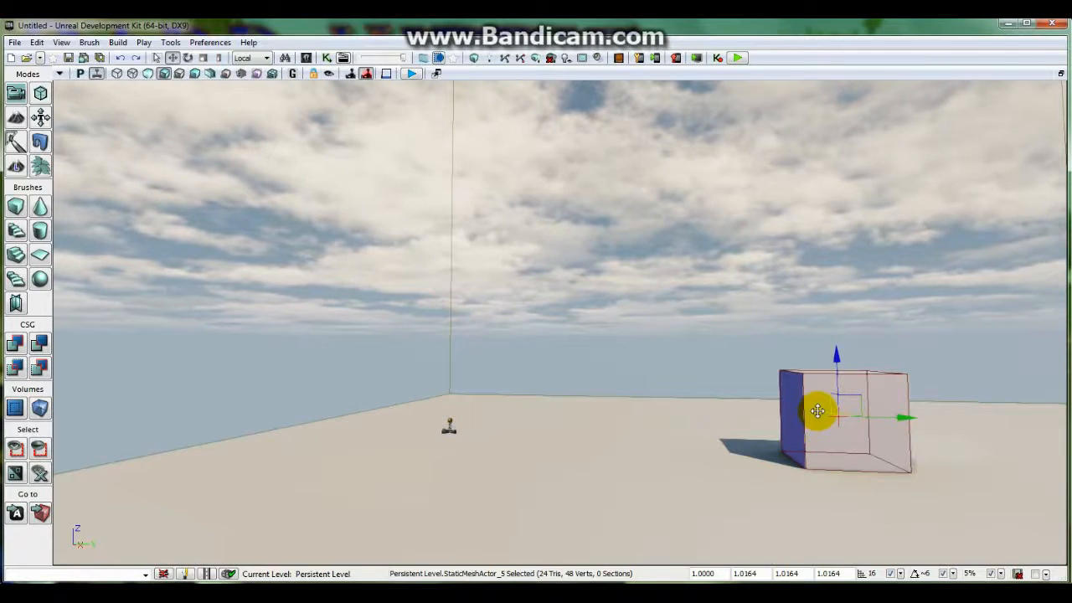
mouse_move(713, 452)
right_mouse_down()
mouse_move(771, 452)
mouse_move(715, 454)
right_mouse_up()
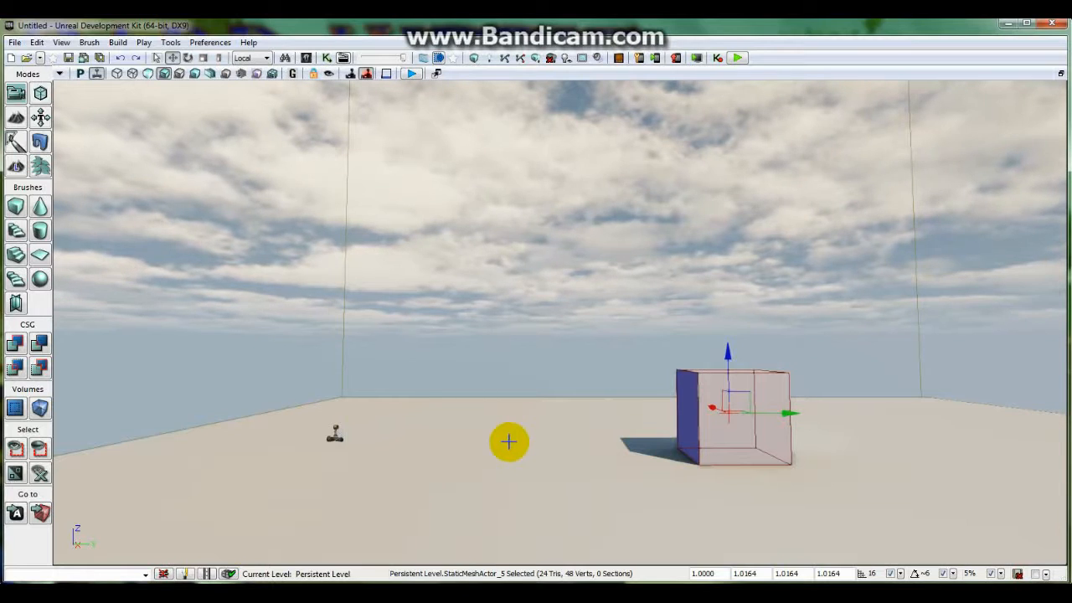
- Cycle the cube's transform widget repeatedly through rotation and uniform scaling and back to translation
key("space")
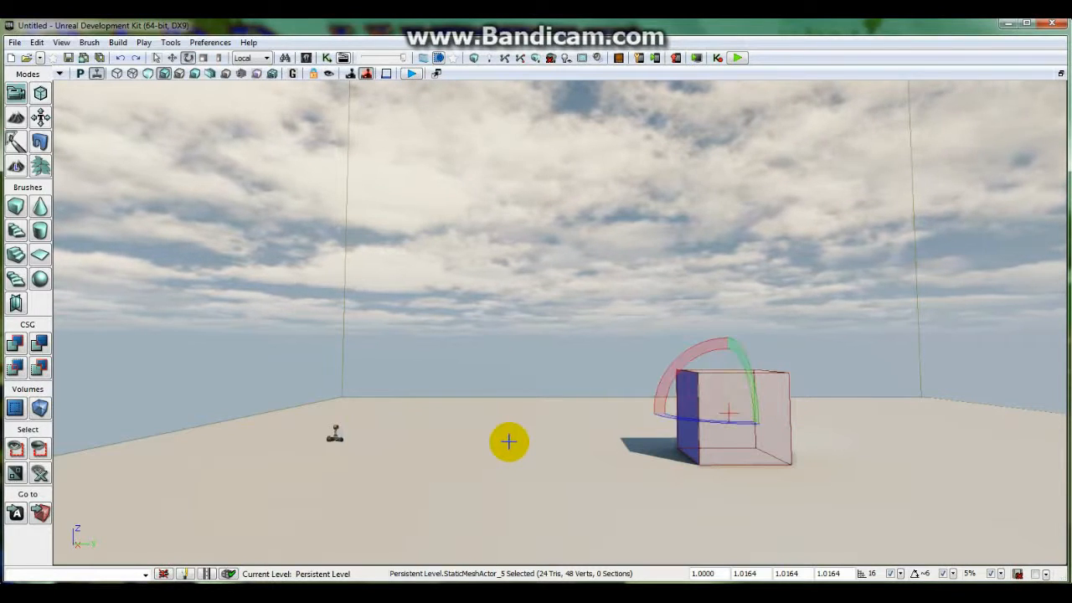
key("space")
key("space")
key("space")
key("space")
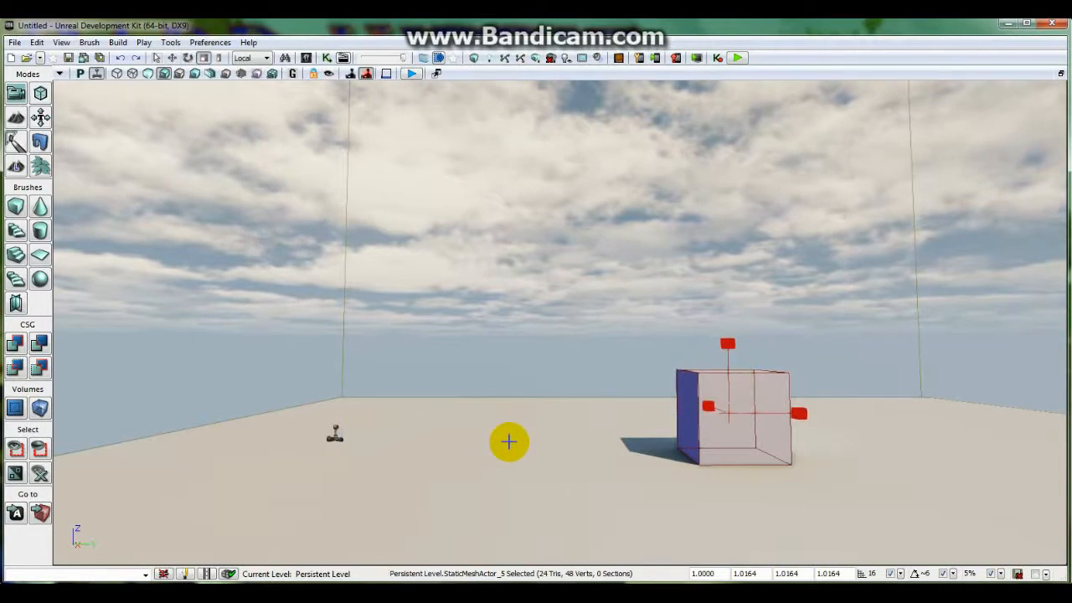
key("space")
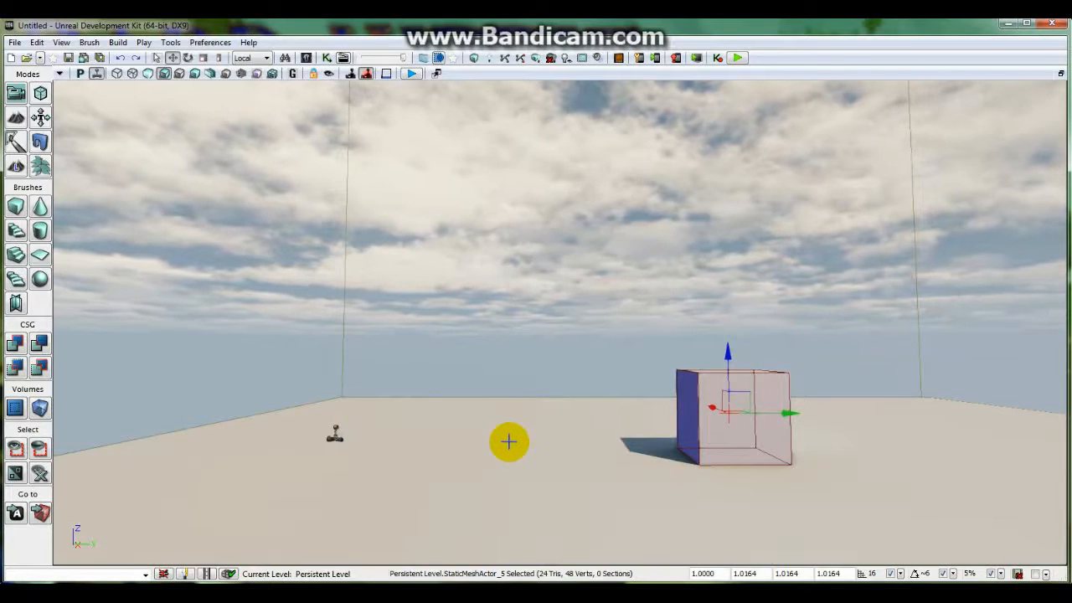
- Compare selection mode with non-uniform scaling mode on the cube, finishing in selection mode
left_click(157, 58)
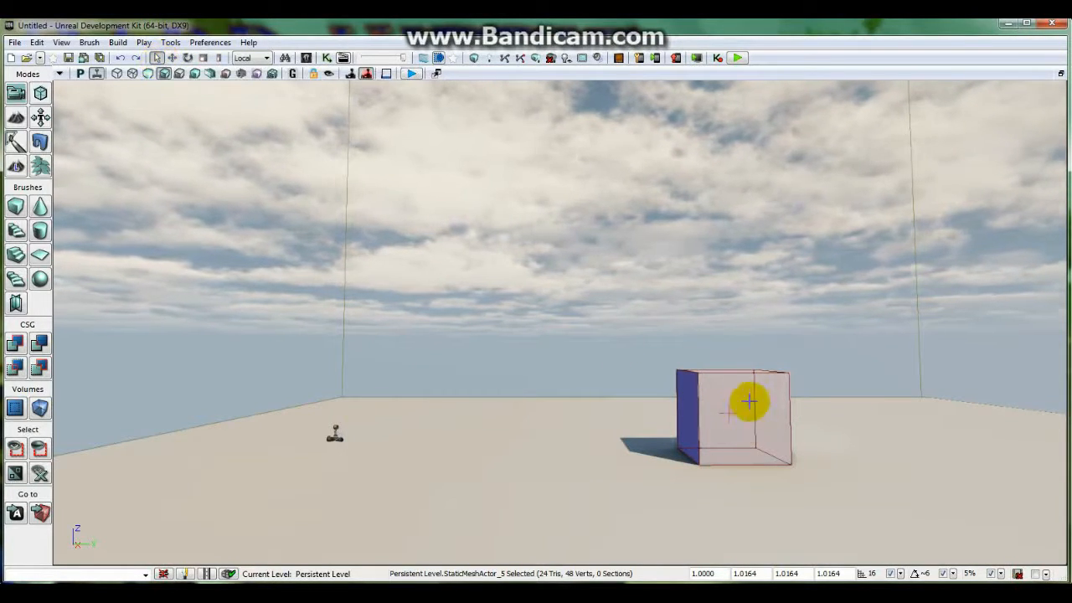
left_click(218, 58)
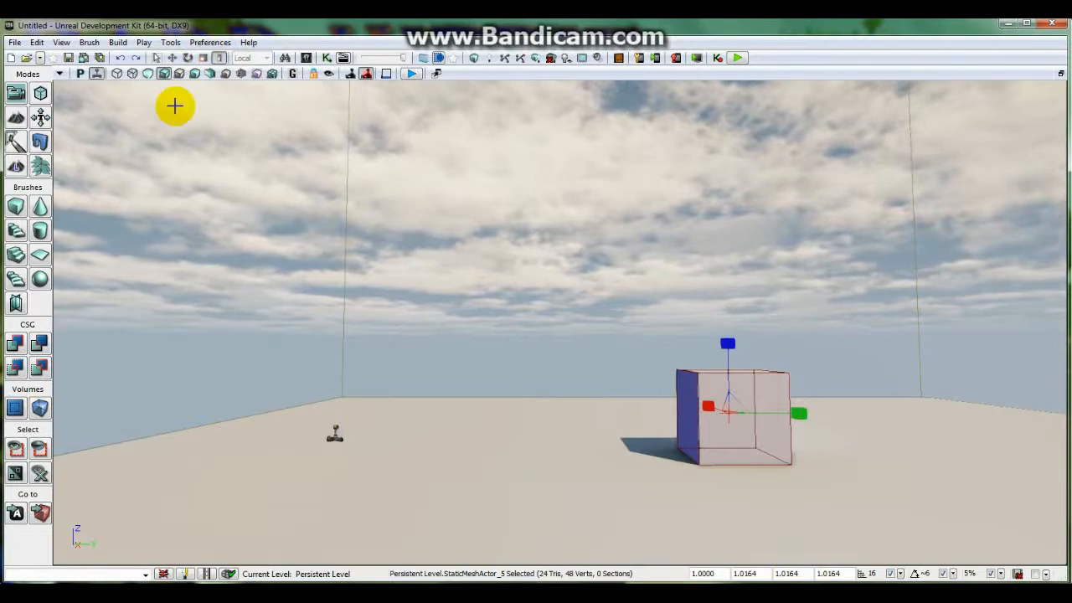
left_click(156, 58)
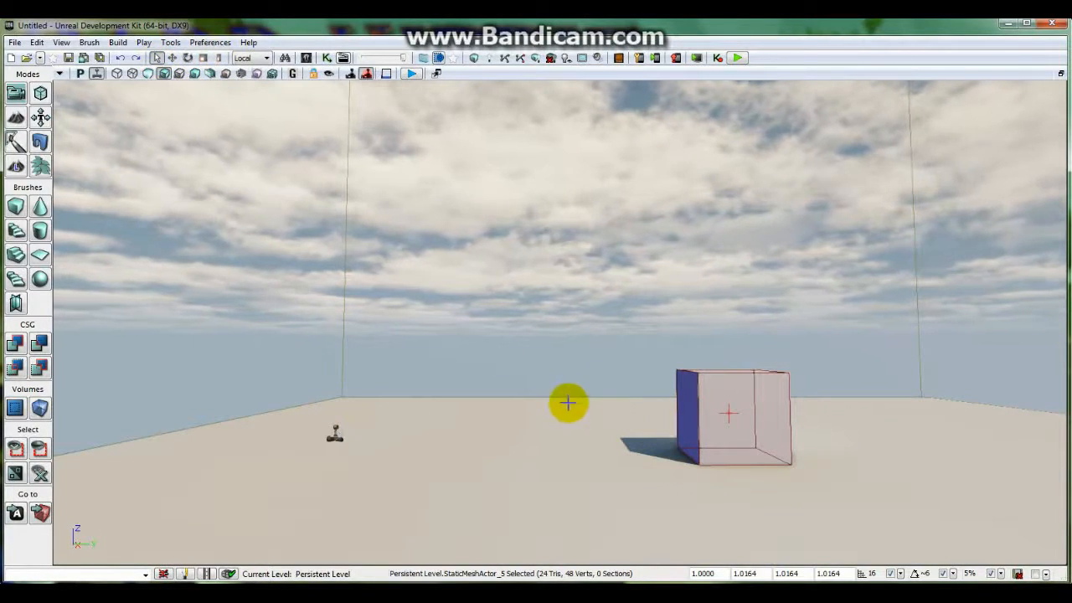
- Examine the editor's file, preference, editing and view commands, including the drag grid and rotation grid snap settings
left_click(14, 42)
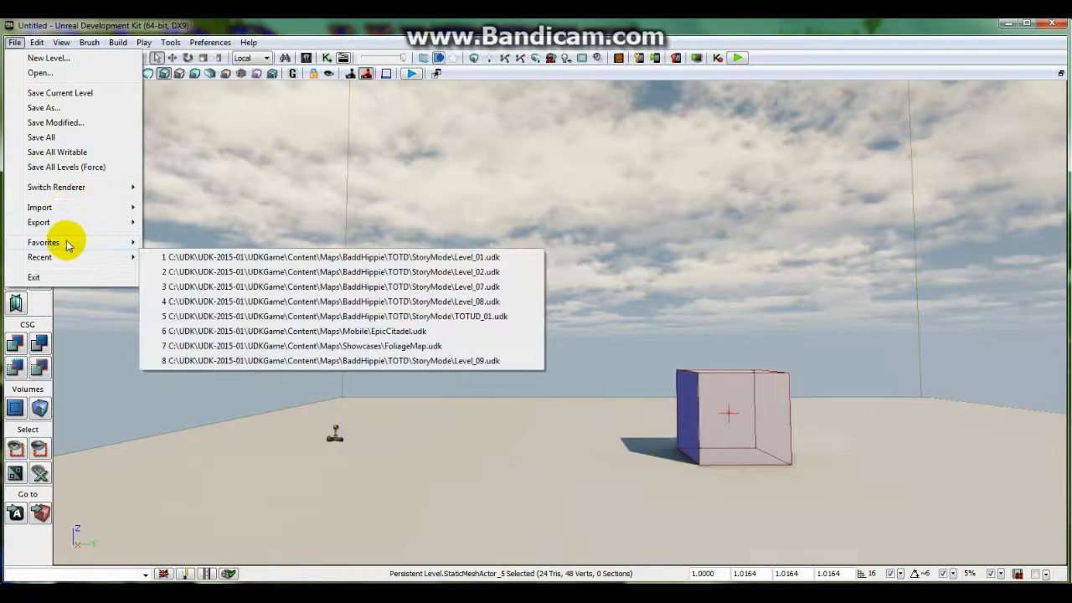
left_click(209, 42)
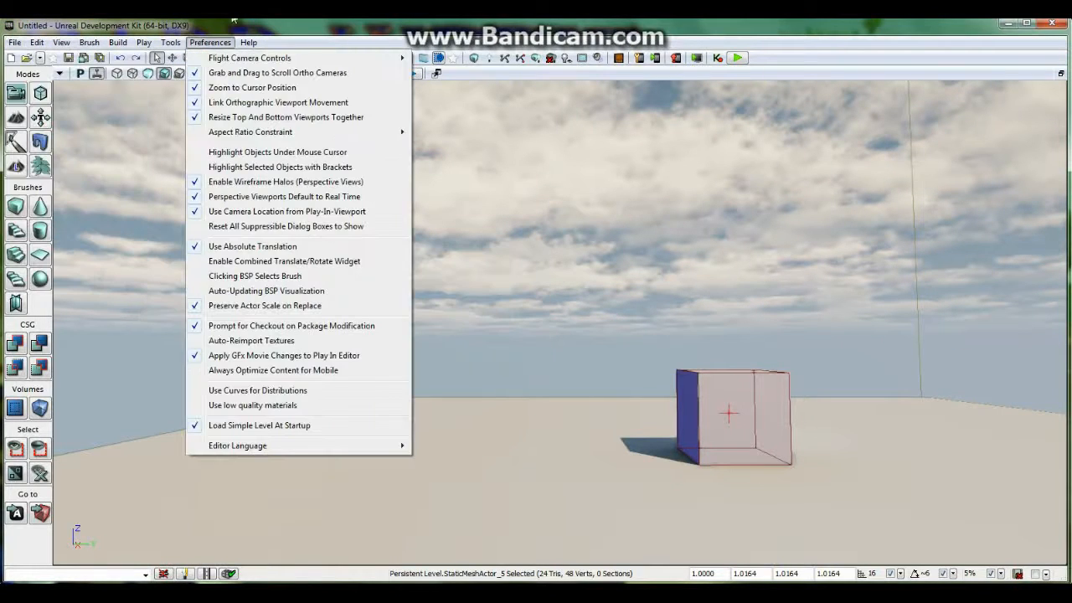
left_click(330, 39)
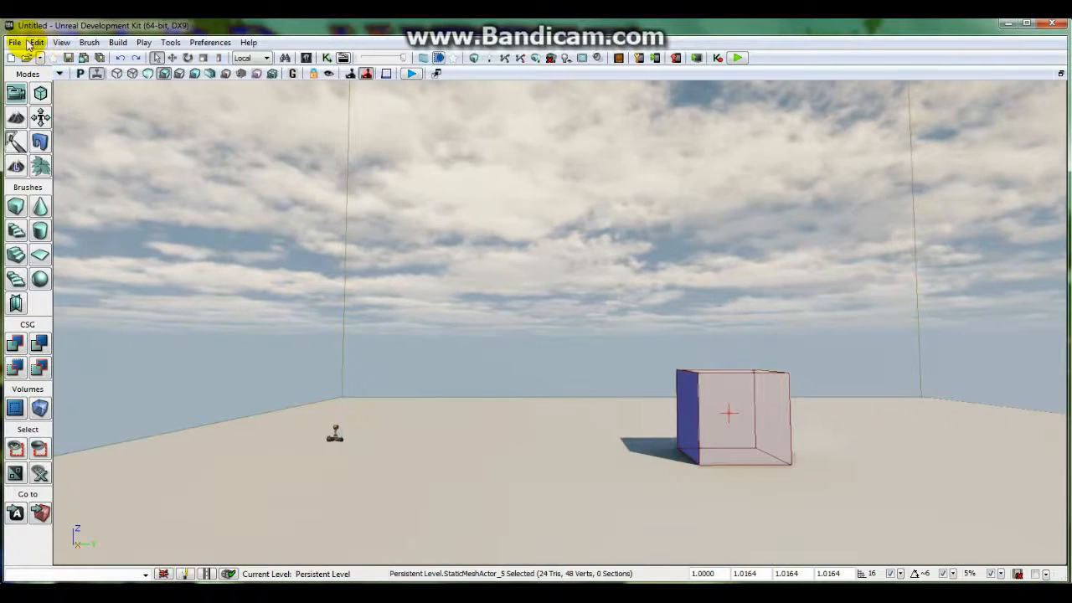
left_click(36, 43)
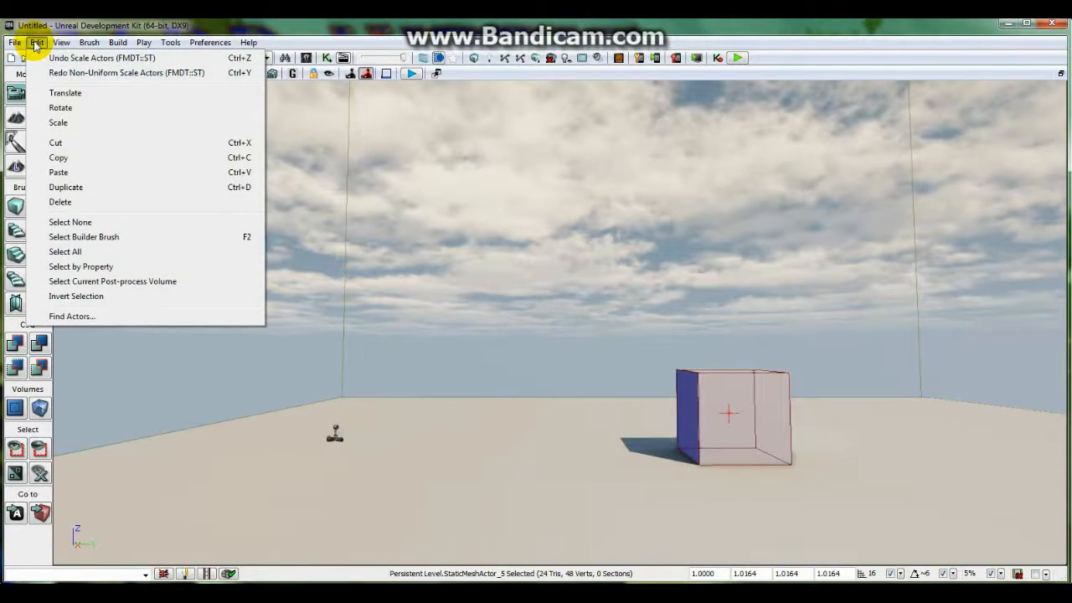
mouse_move(61, 44)
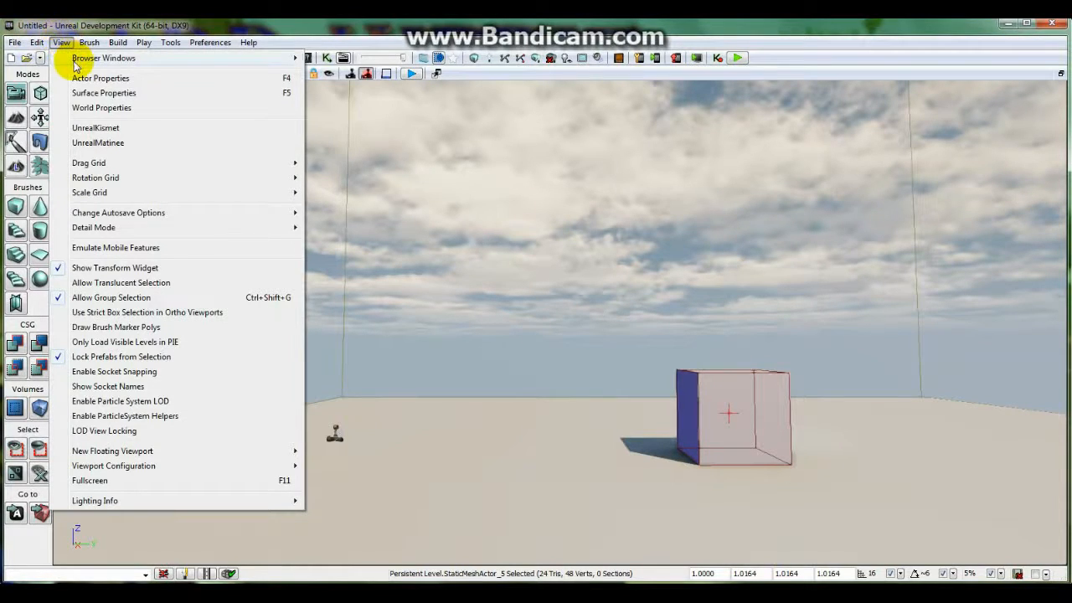
mouse_move(76, 62)
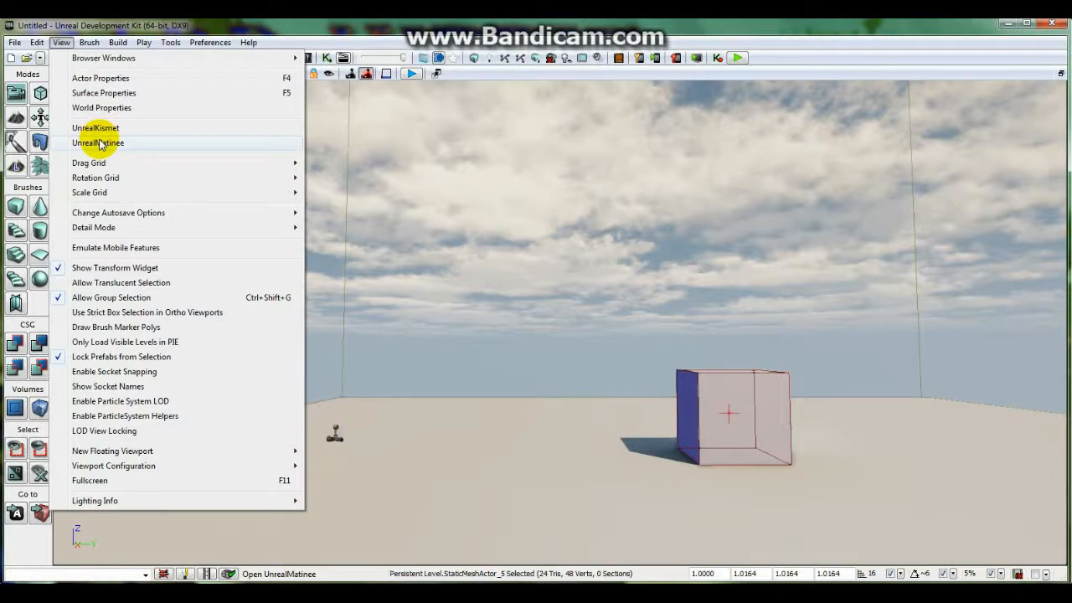
mouse_move(98, 163)
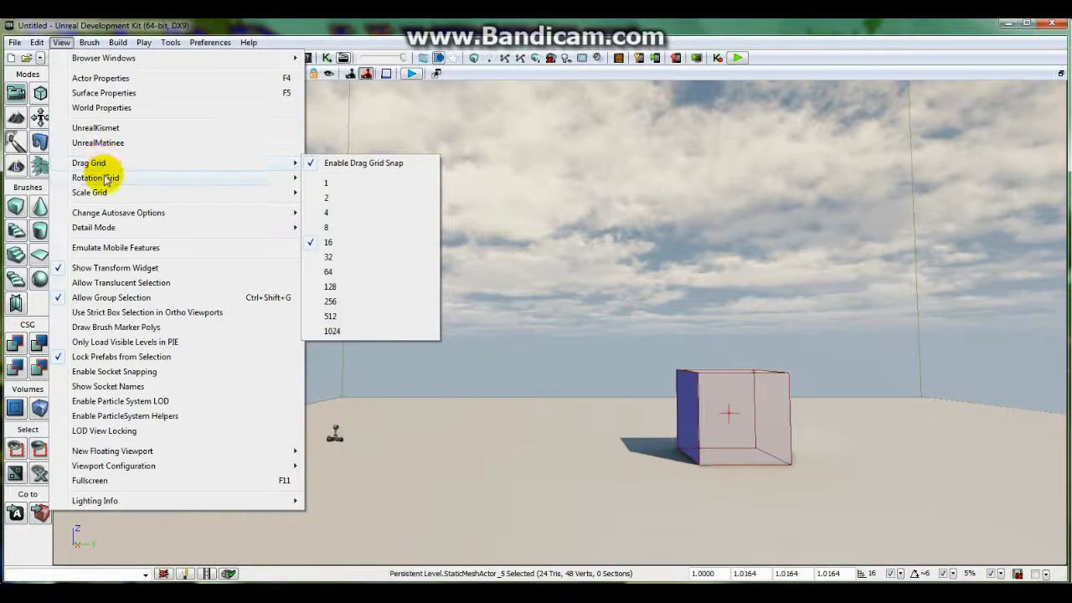
mouse_move(107, 182)
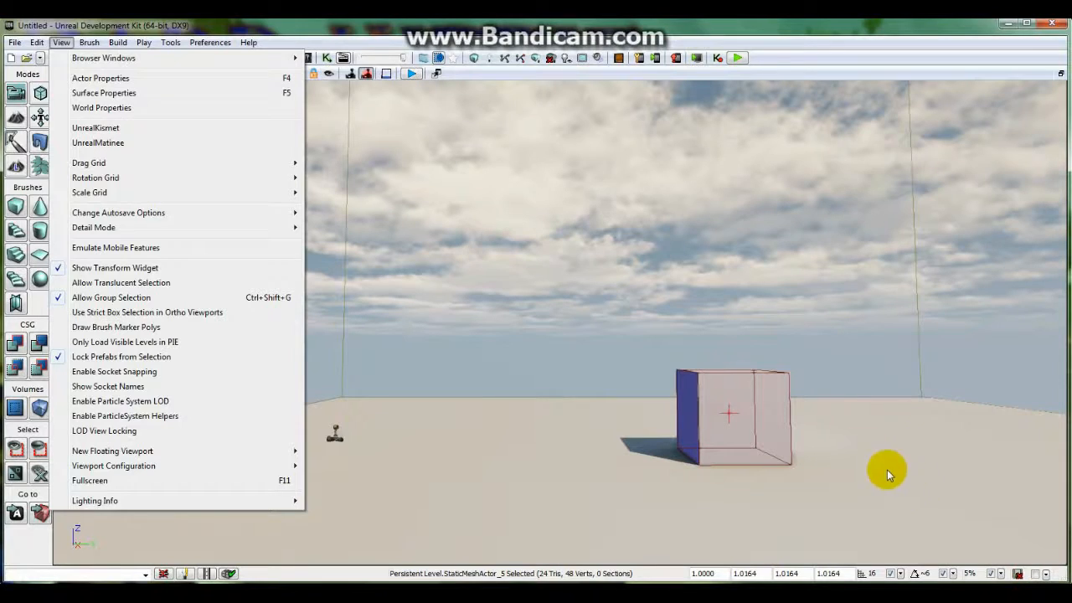
left_click(702, 49)
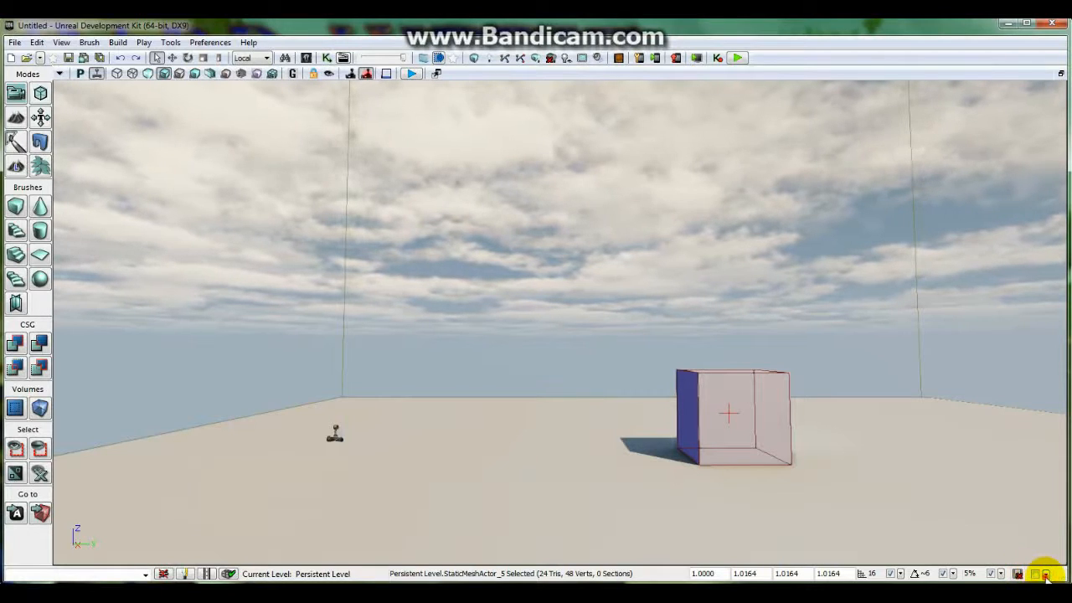
- Look over the view commands again and examine the CSG brush operations and the volume types that can be added
left_click(1046, 577)
mouse_move(1046, 558)
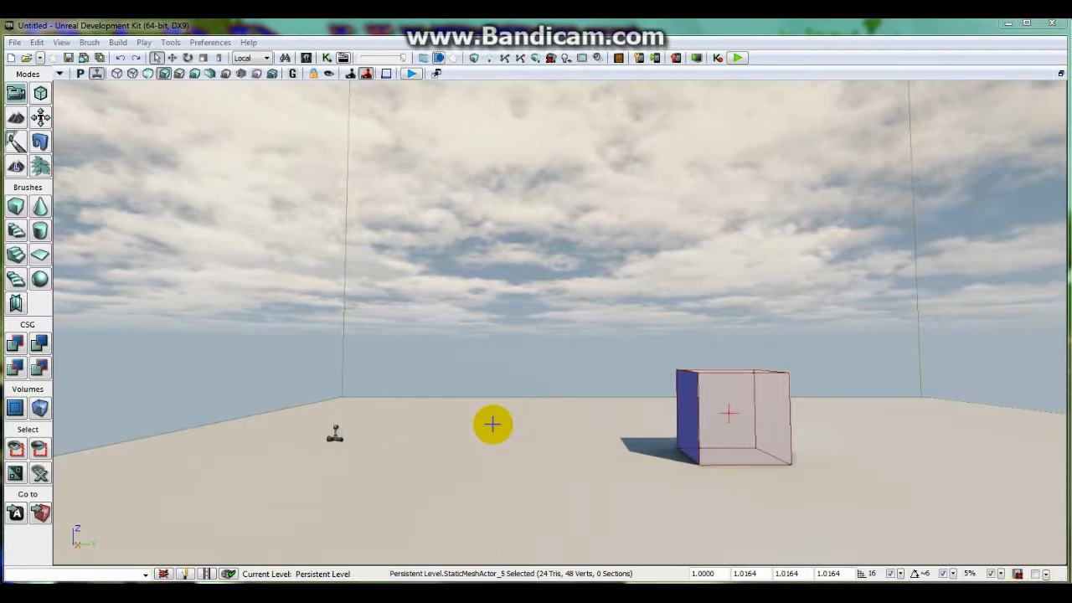
left_click(61, 42)
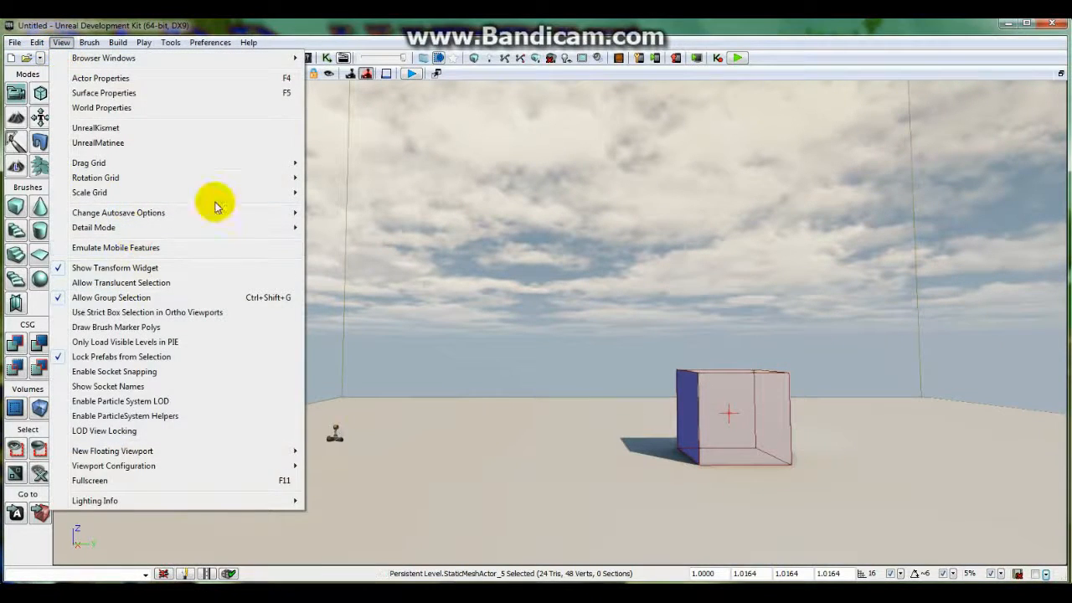
left_click(365, 46)
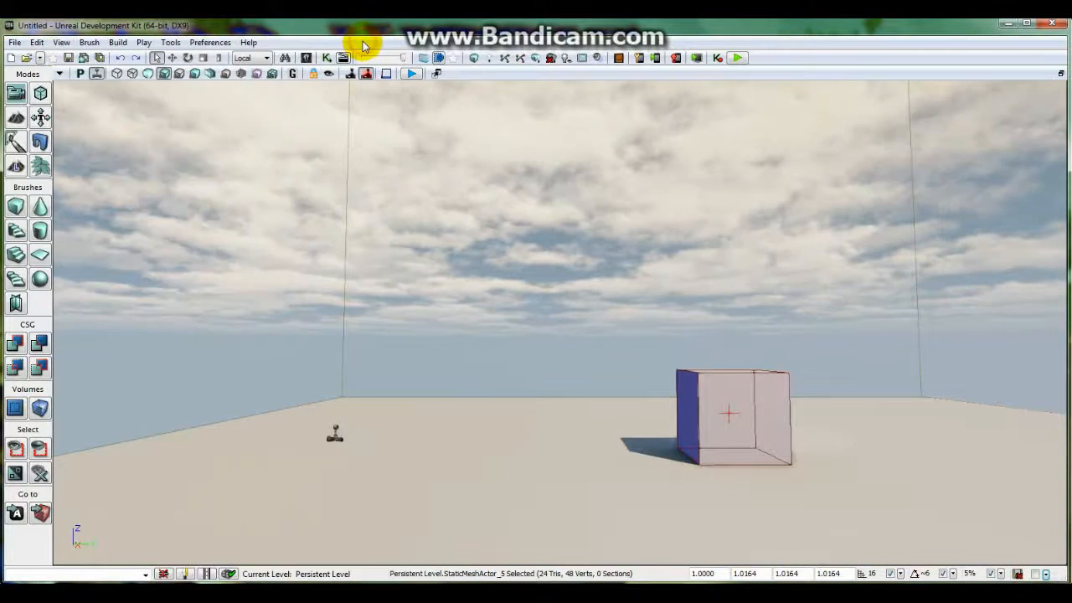
left_click(92, 43)
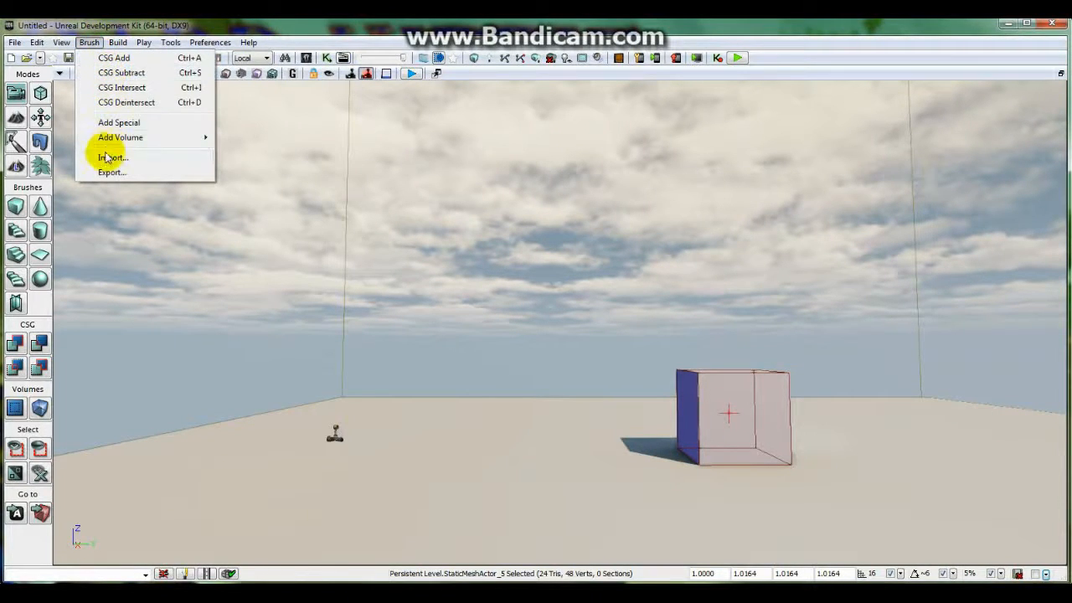
mouse_move(124, 139)
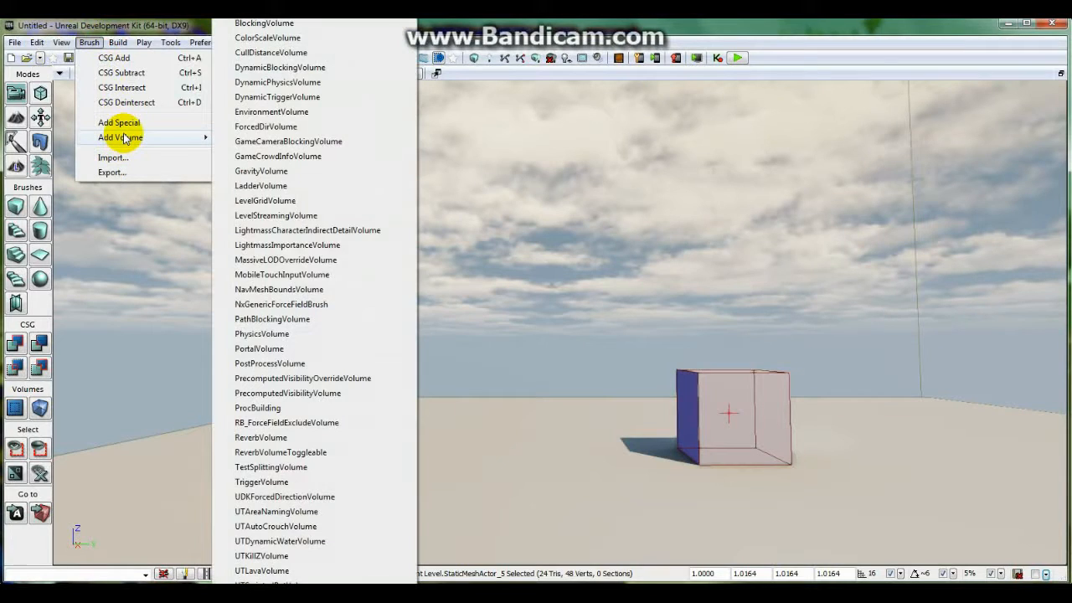
left_click(439, 52)
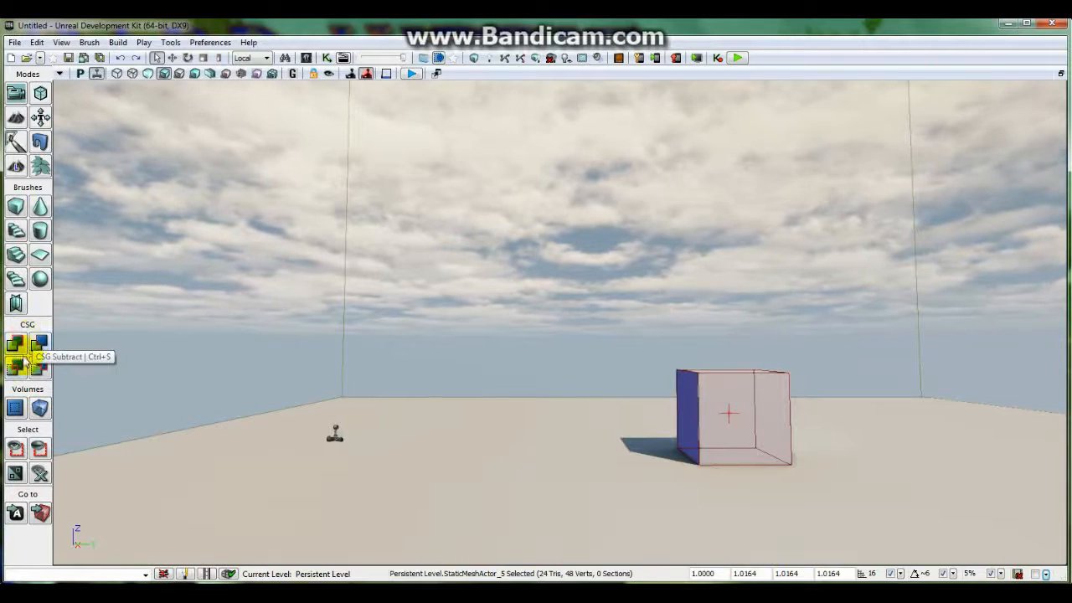
- Look through the volume types that can be added and the commands for building and playing the level
left_click(39, 408)
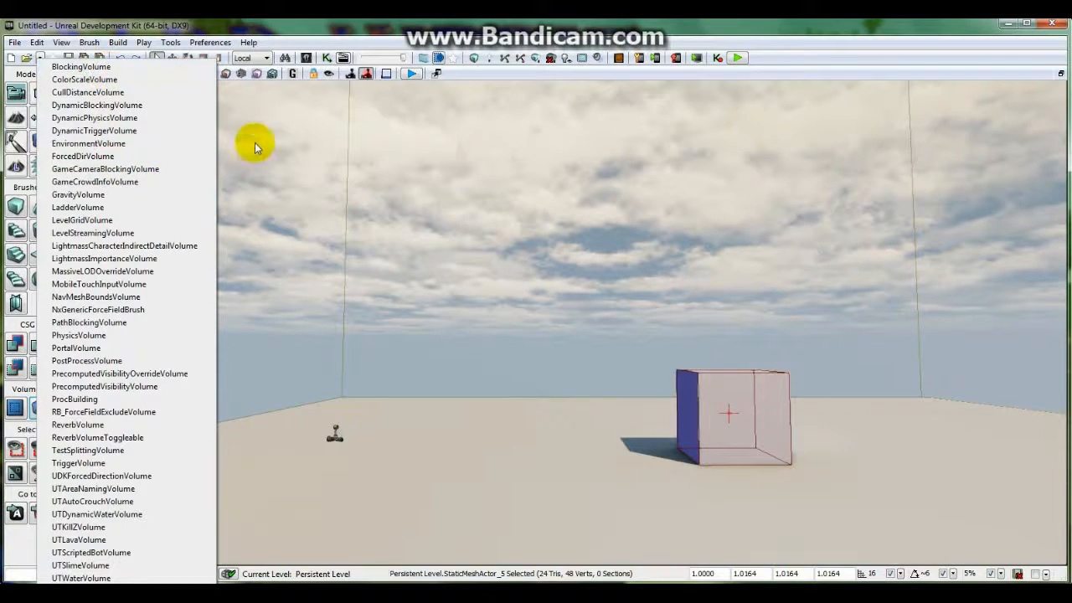
left_click(376, 45)
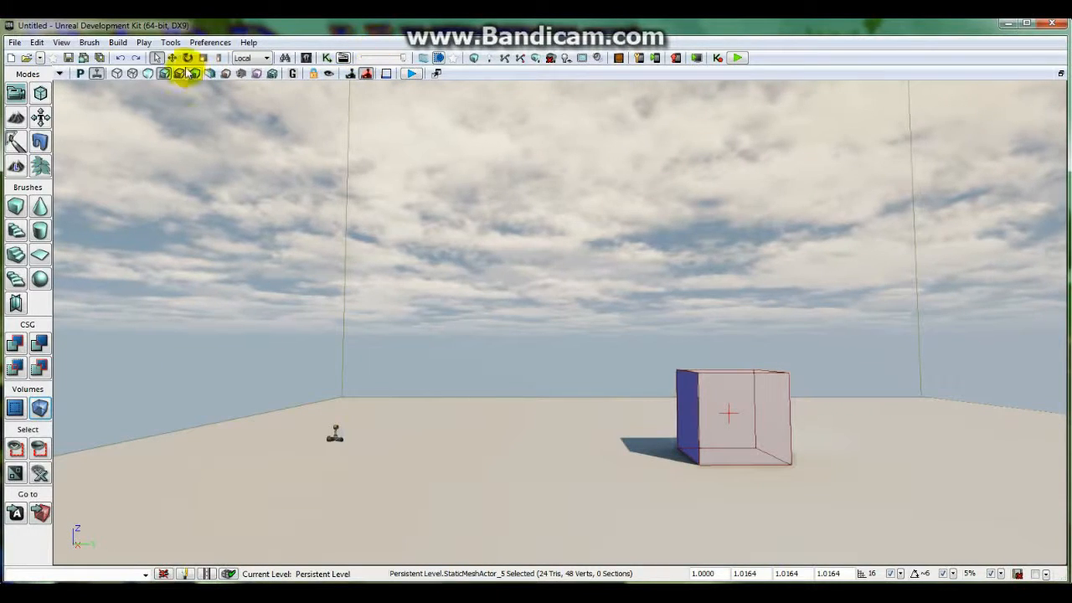
left_click(120, 43)
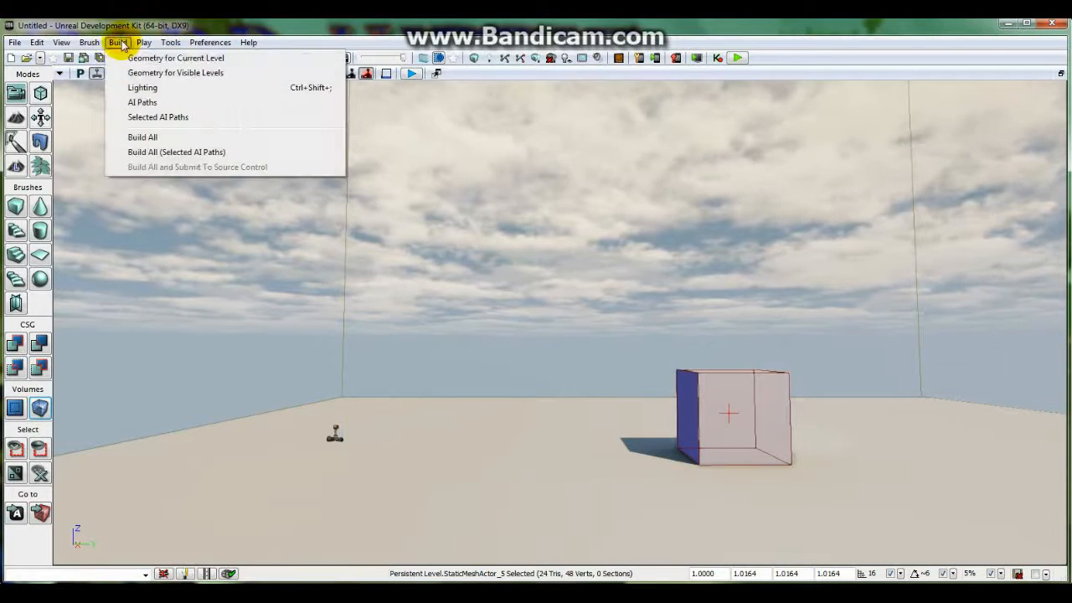
mouse_move(145, 45)
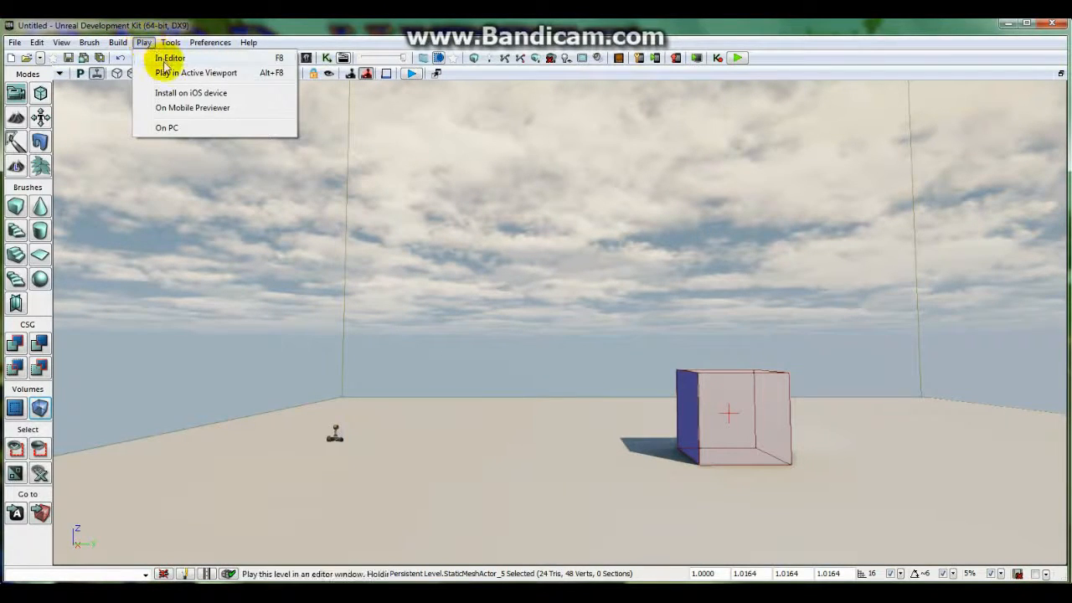
left_click(459, 45)
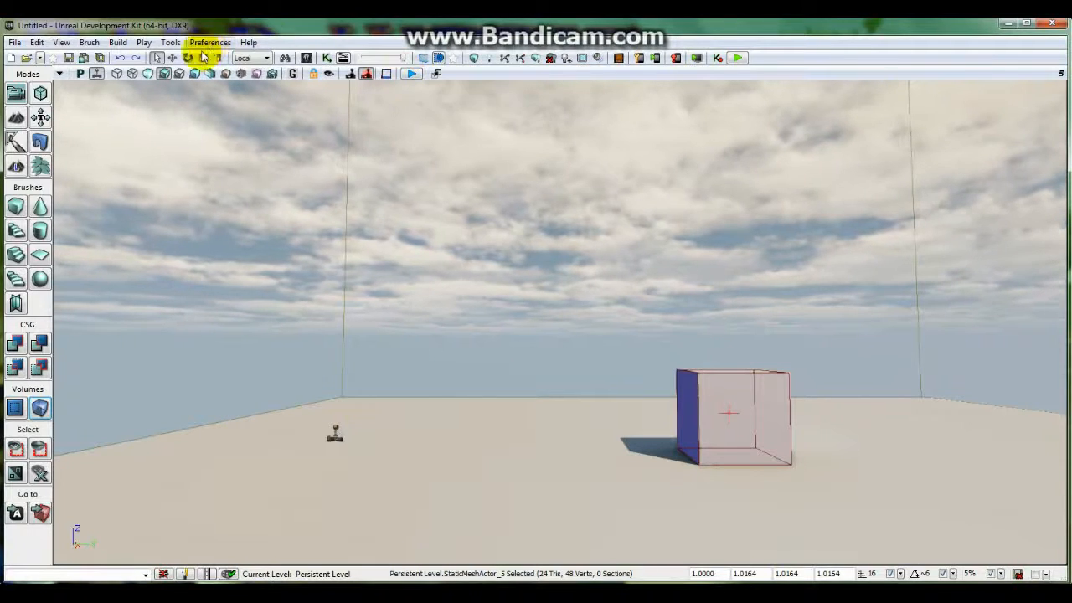
- Examine the level tools, such as map checking and terrain creation, and the editor's preference options
left_click(170, 43)
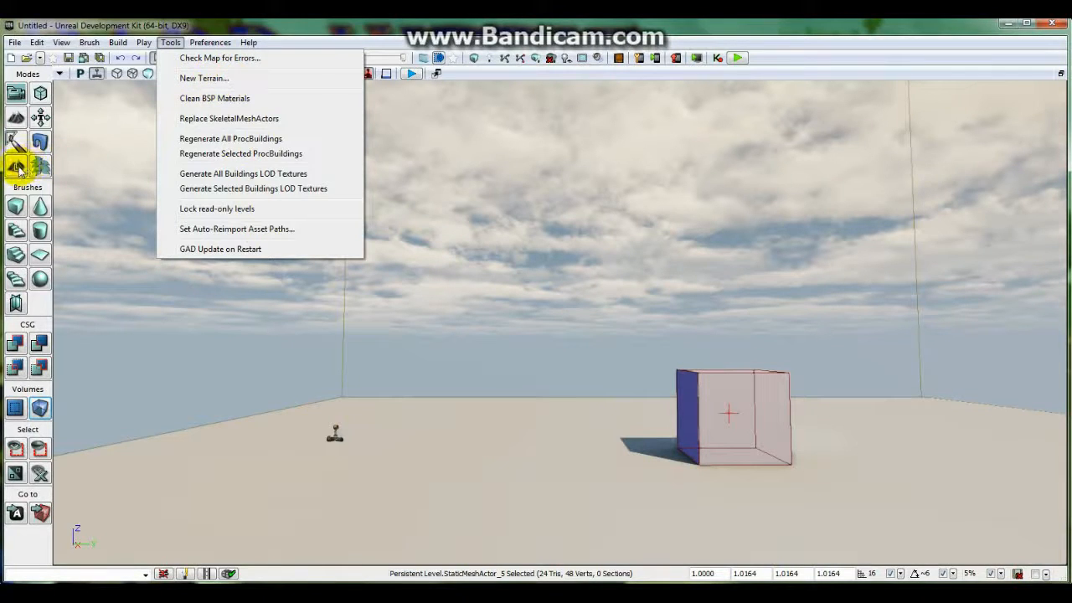
left_click(500, 47)
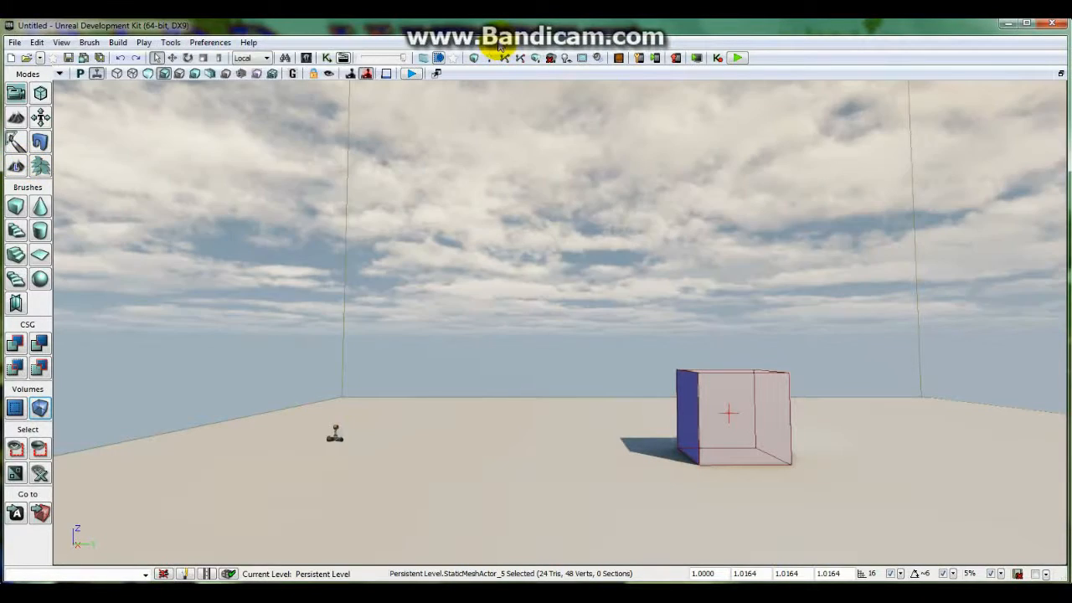
left_click(210, 42)
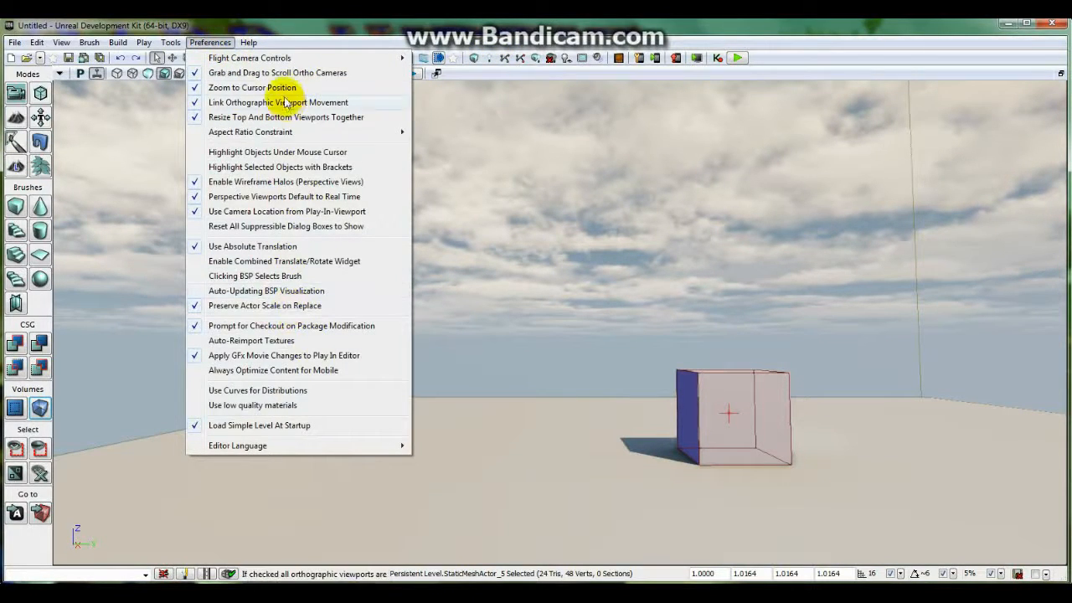
left_click(299, 43)
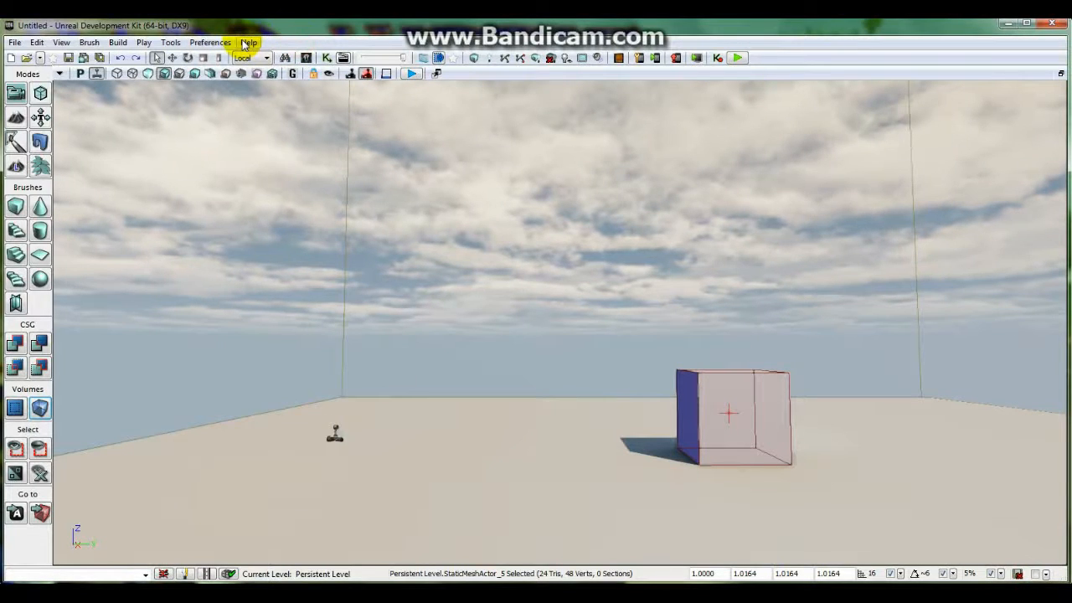
- Look up the recently opened levels in both the quick list and the file commands
left_click(40, 59)
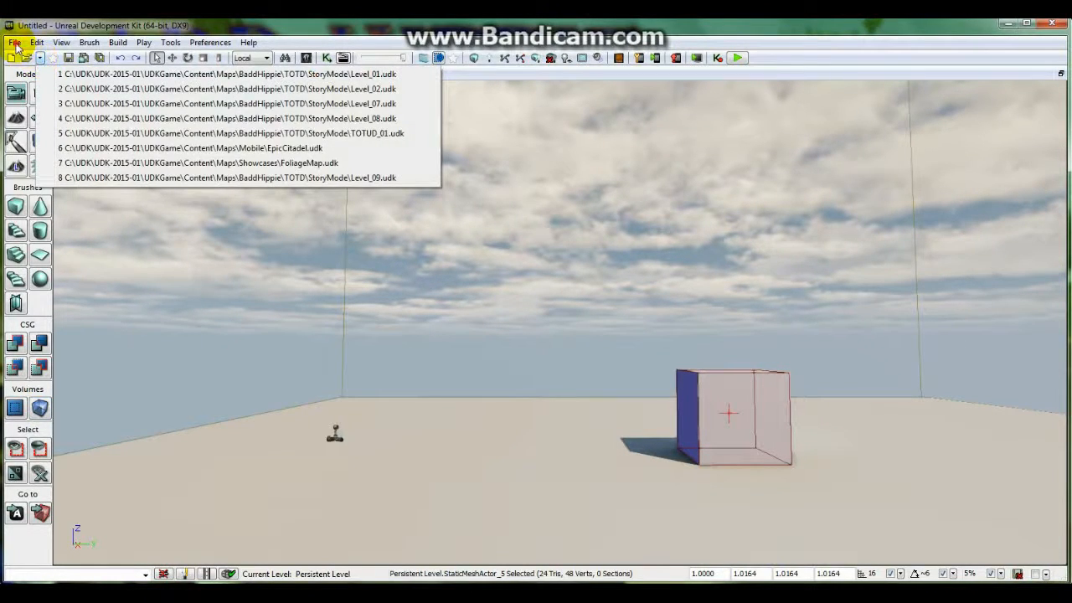
left_click(15, 43)
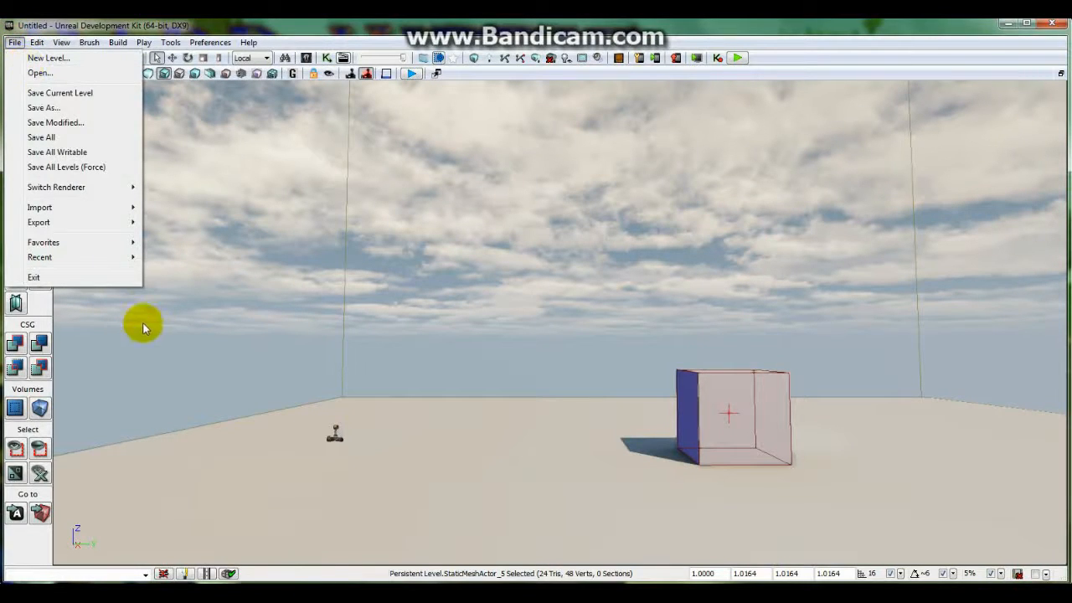
mouse_move(119, 257)
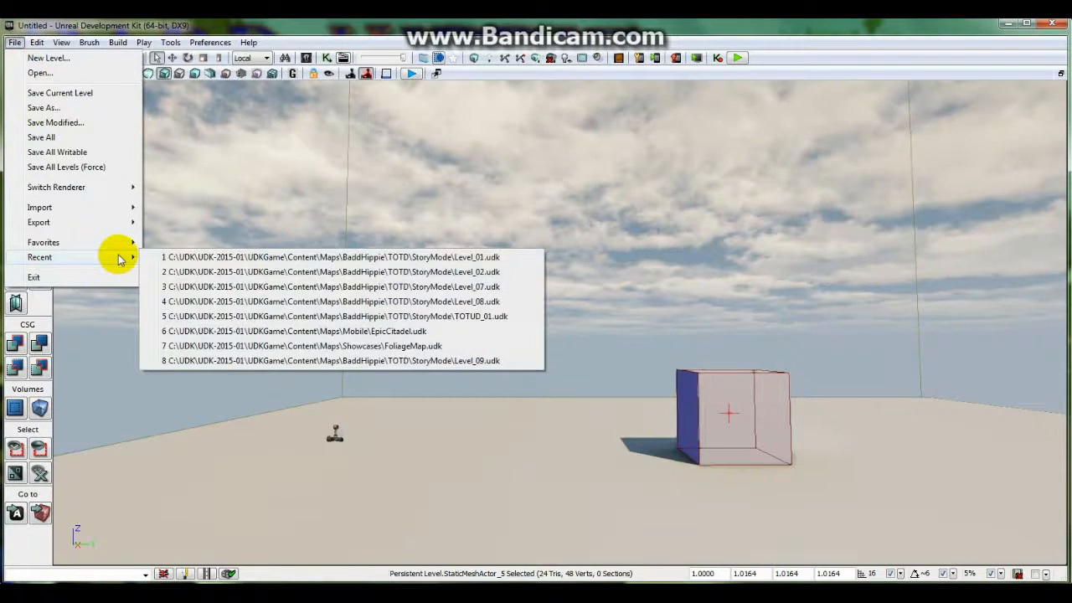
left_click(391, 46)
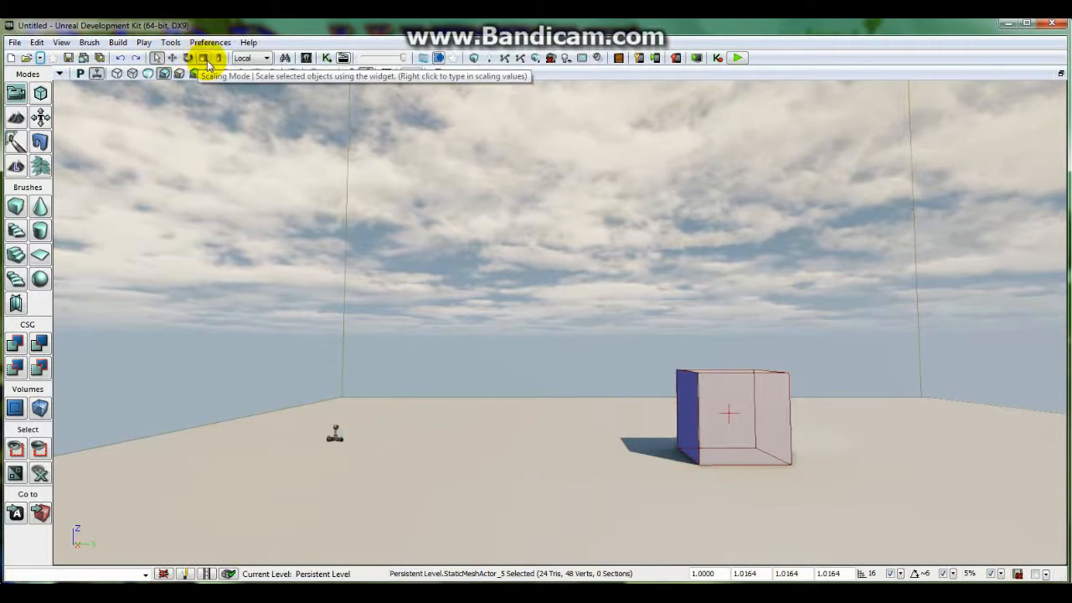
- Check the World and Local choices for the reference coordinate system, keeping Local
left_click(266, 59)
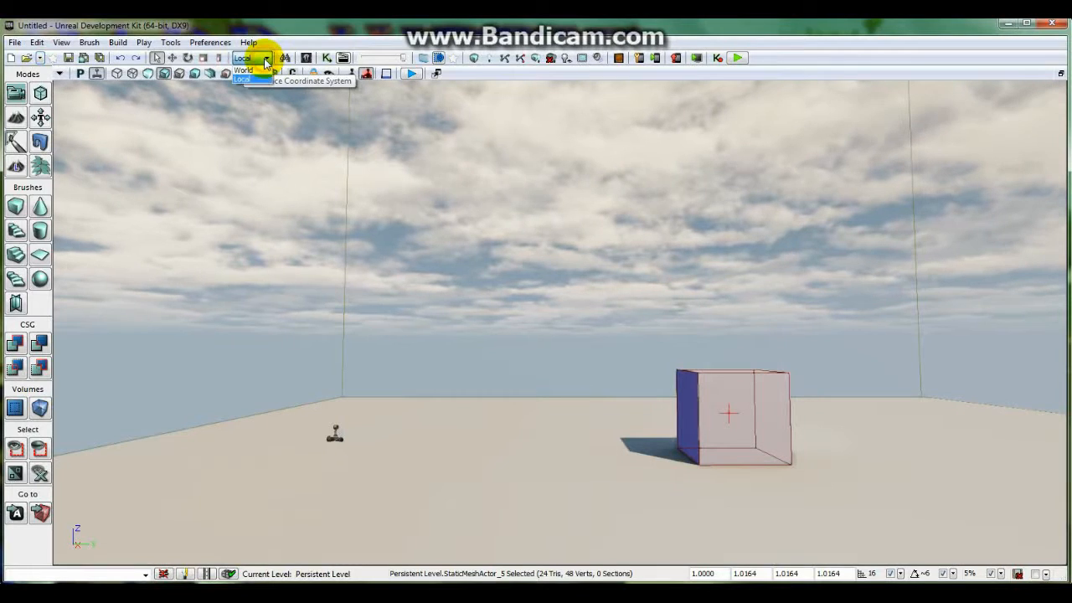
left_click(266, 62)
left_click(266, 61)
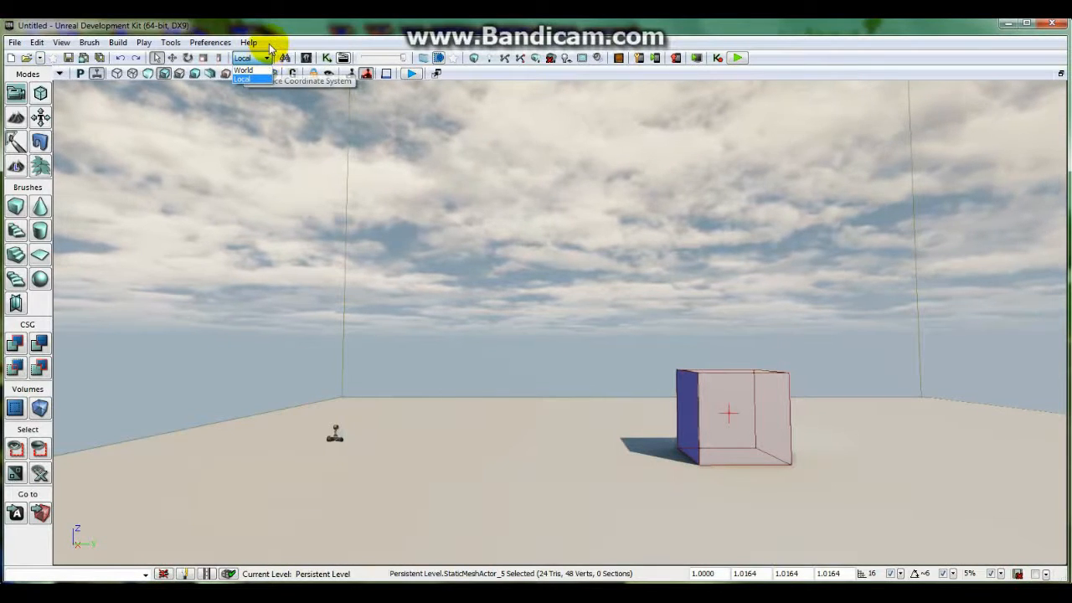
left_click(271, 43)
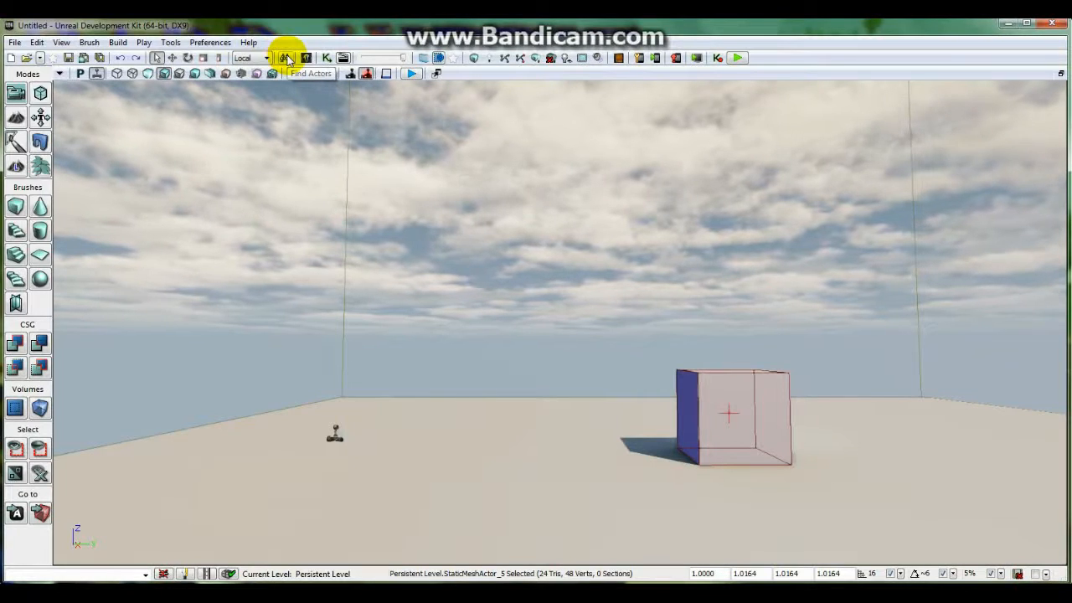
- View the level's actors in the actor search and the assets in the Content Browser, closing each window
left_click(285, 58)
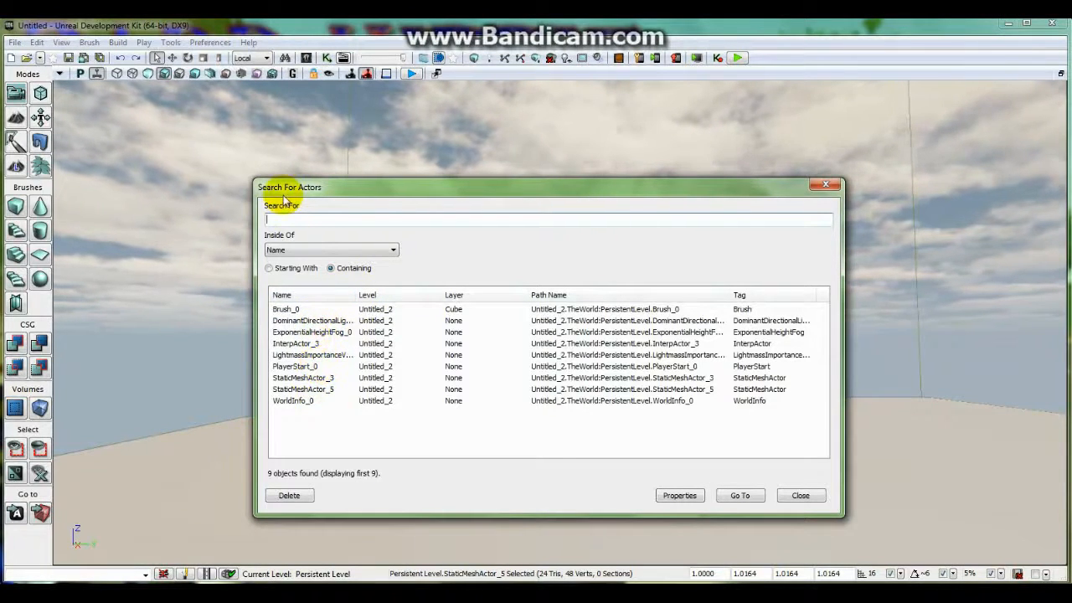
left_click(824, 184)
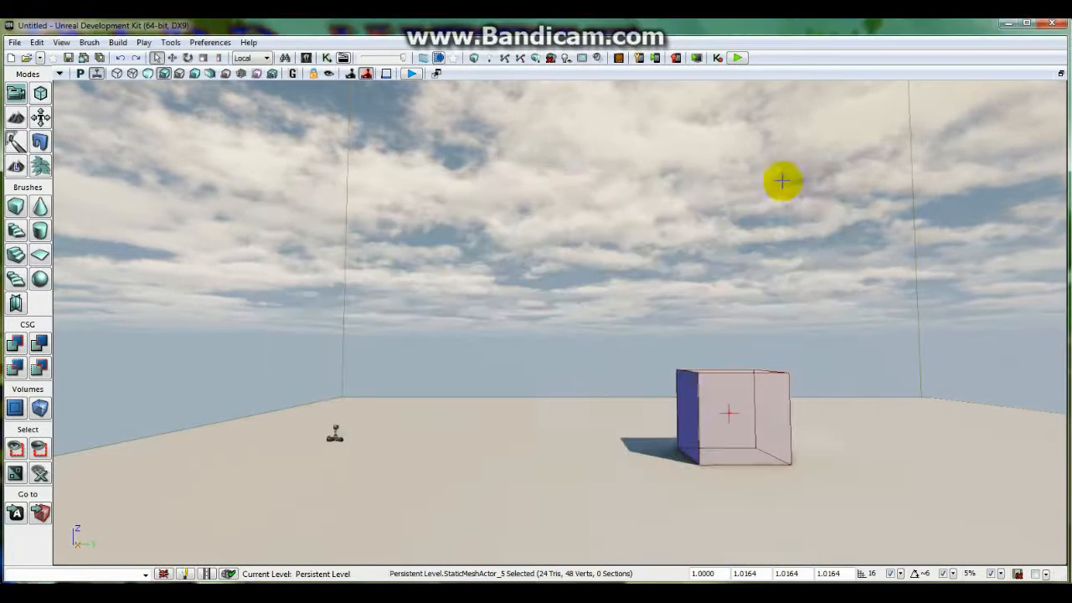
left_click(306, 58)
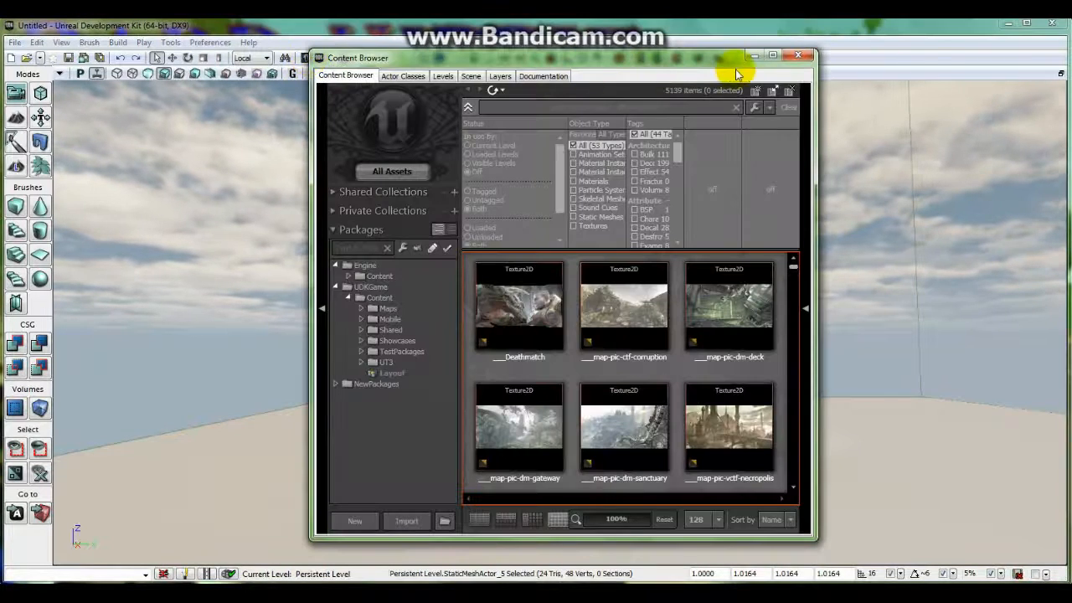
left_click(798, 55)
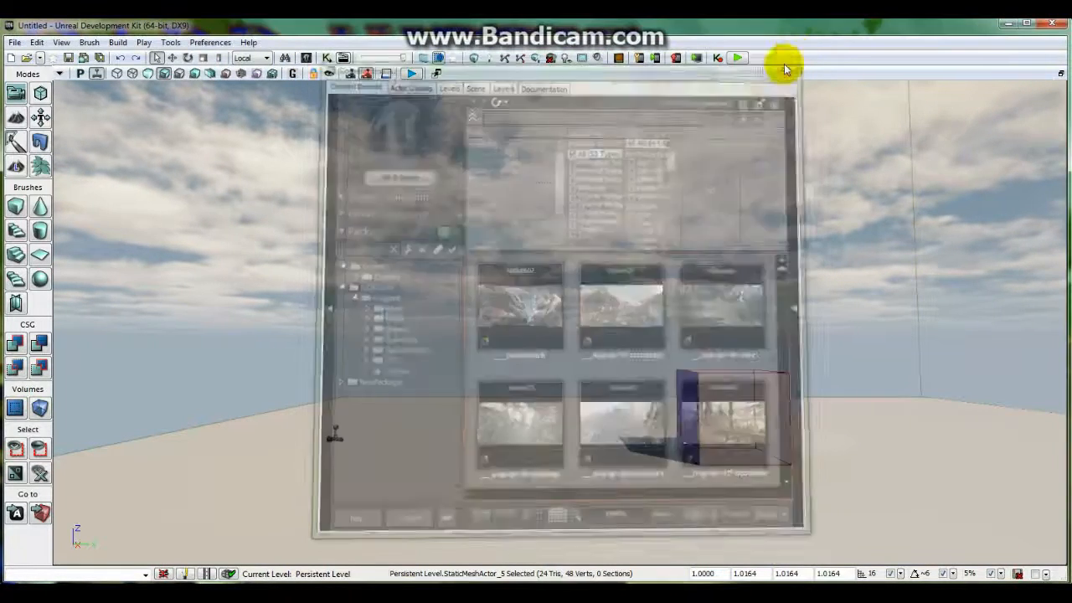
- Look over the help commands, and open UnrealKismet to view its sequence workspace before closing it
left_click(62, 43)
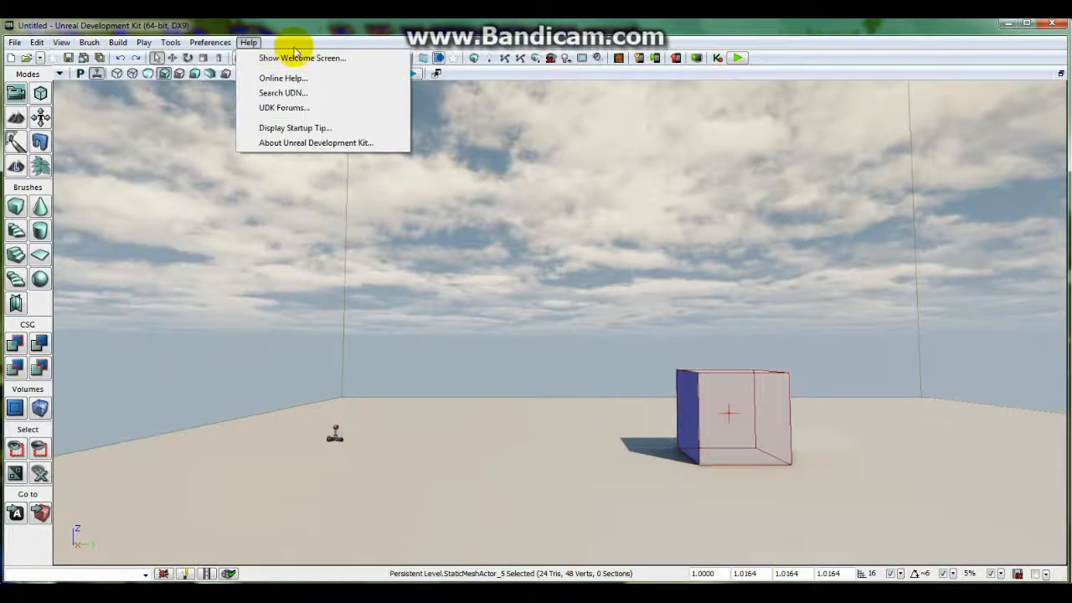
left_click(302, 43)
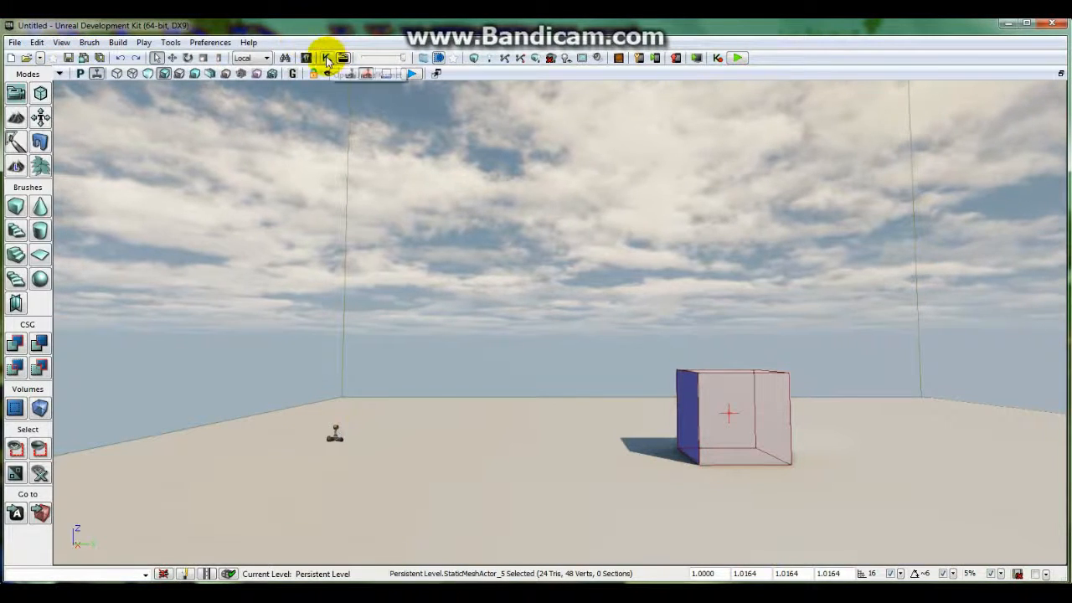
left_click(327, 59)
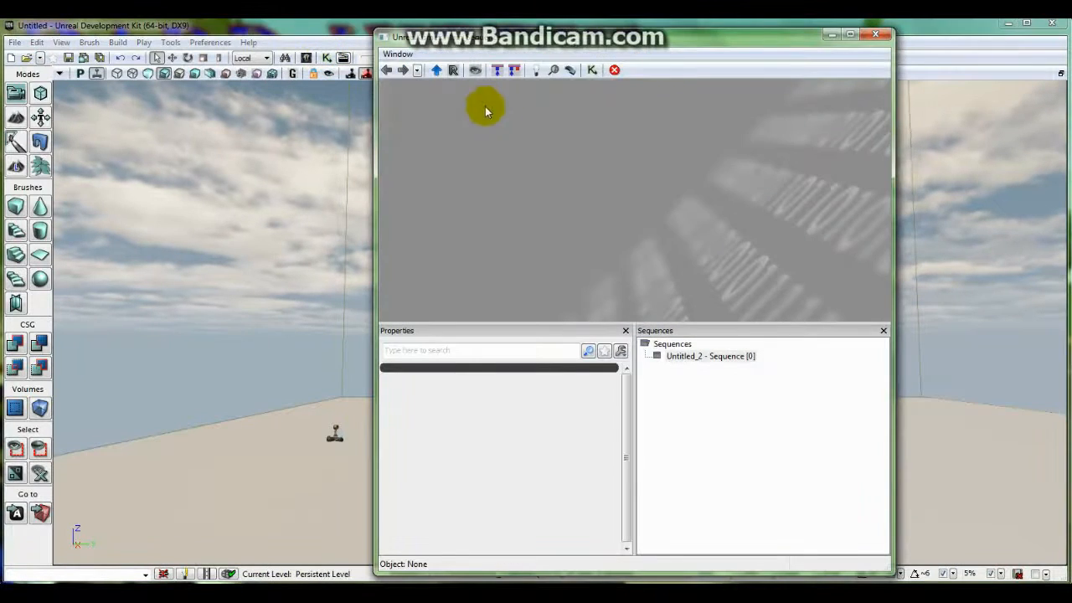
left_click_drag(589, 42, 507, 42)
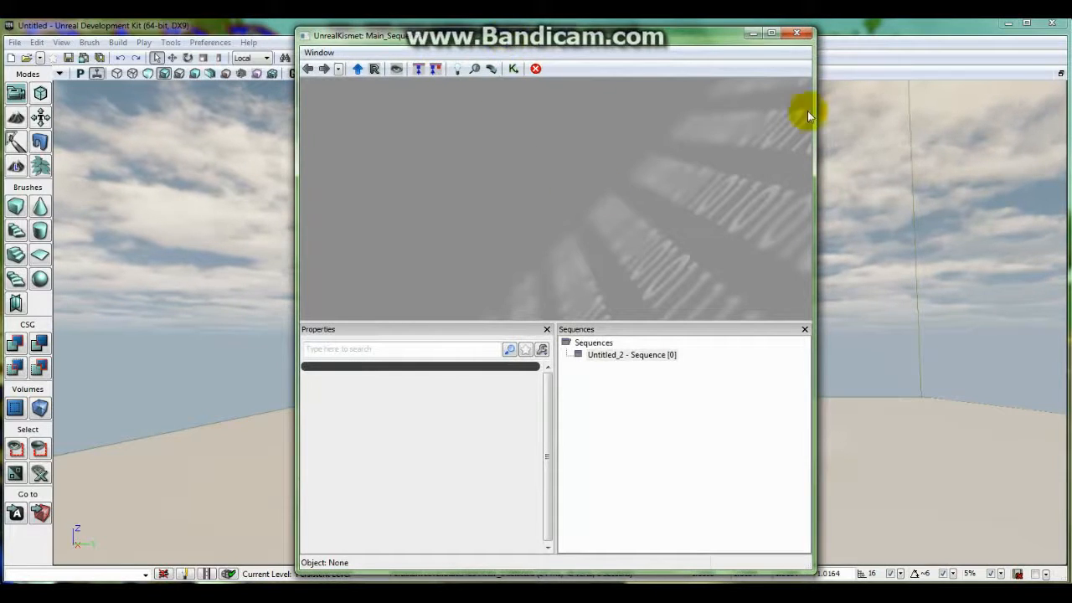
left_click(798, 34)
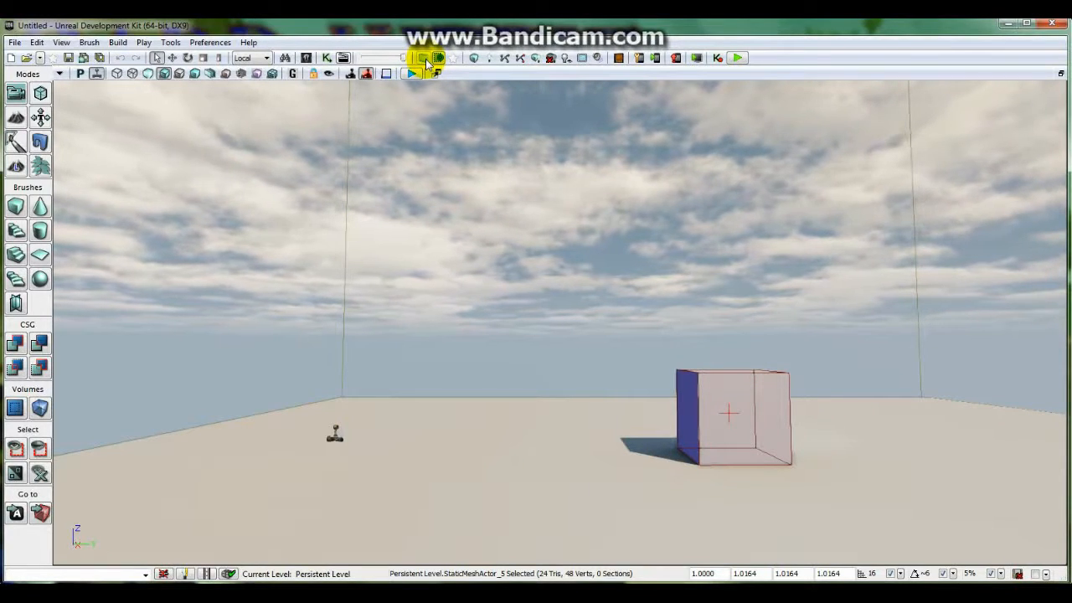
- Preview the perspective viewport in Brush Wireframe mode and return it to Lit mode
left_click(117, 74)
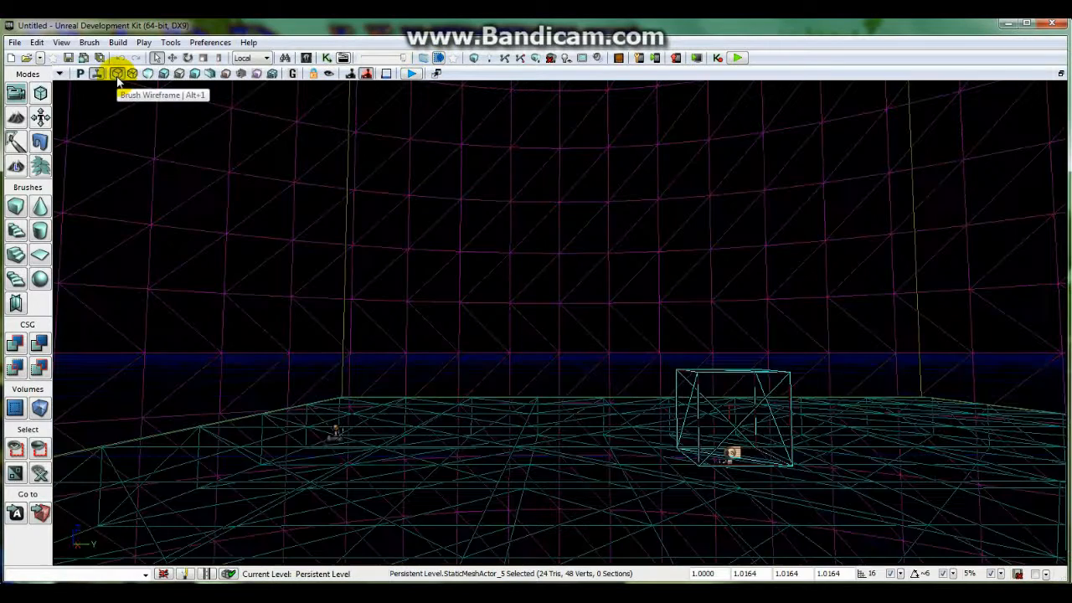
left_click(164, 74)
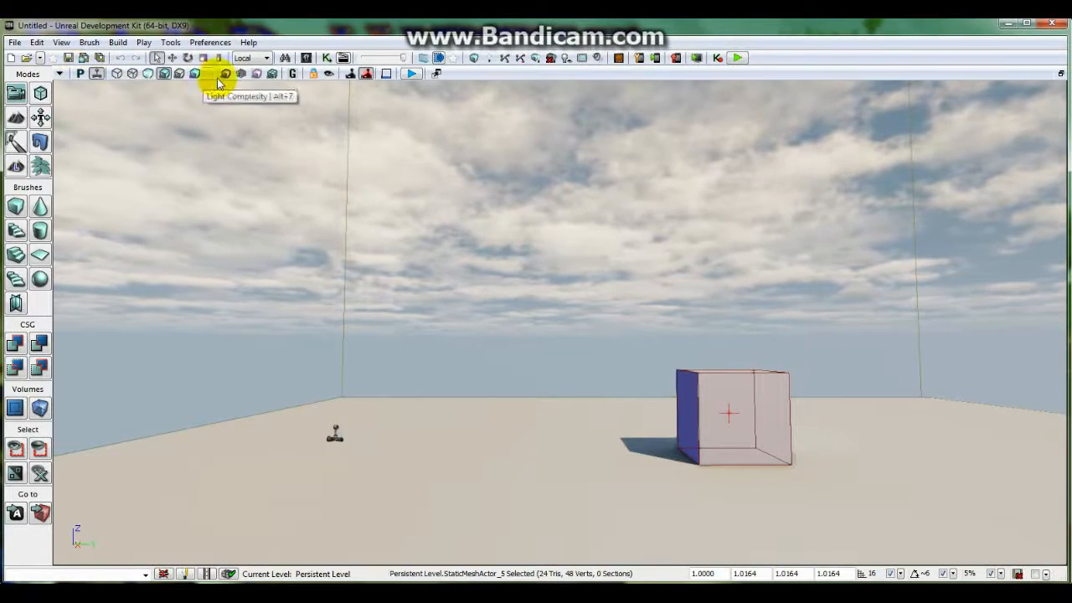
- Tear off a floating copy of the perspective viewport, reposition it and close it
left_click(436, 76)
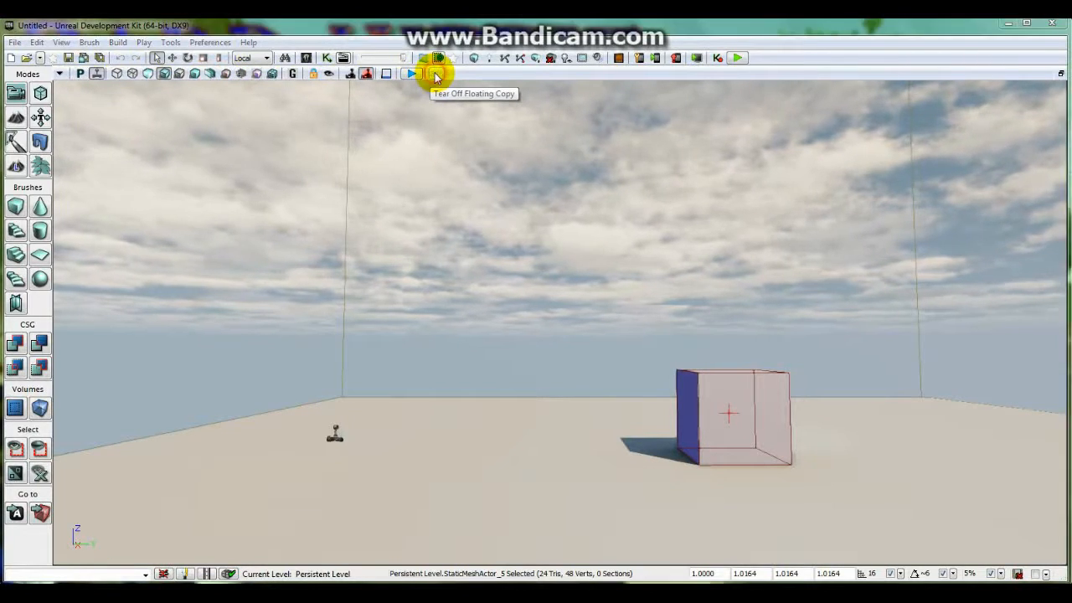
left_click_drag(833, 136, 795, 89)
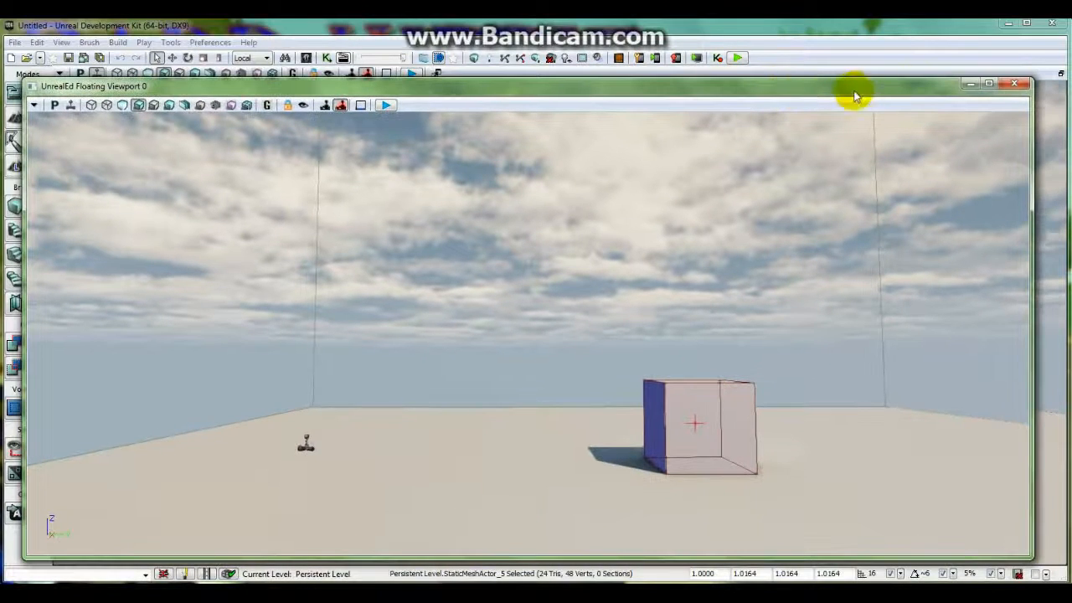
left_click(1015, 83)
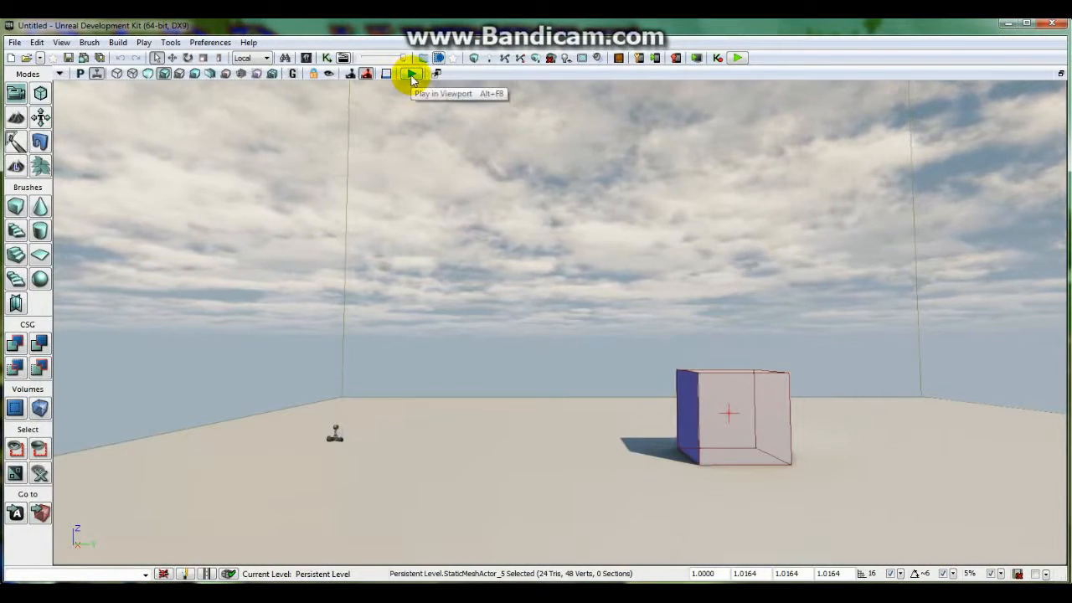
- Restore the four-viewport layout, and review the perspective viewport's type, preset size and show options
left_click(1061, 74)
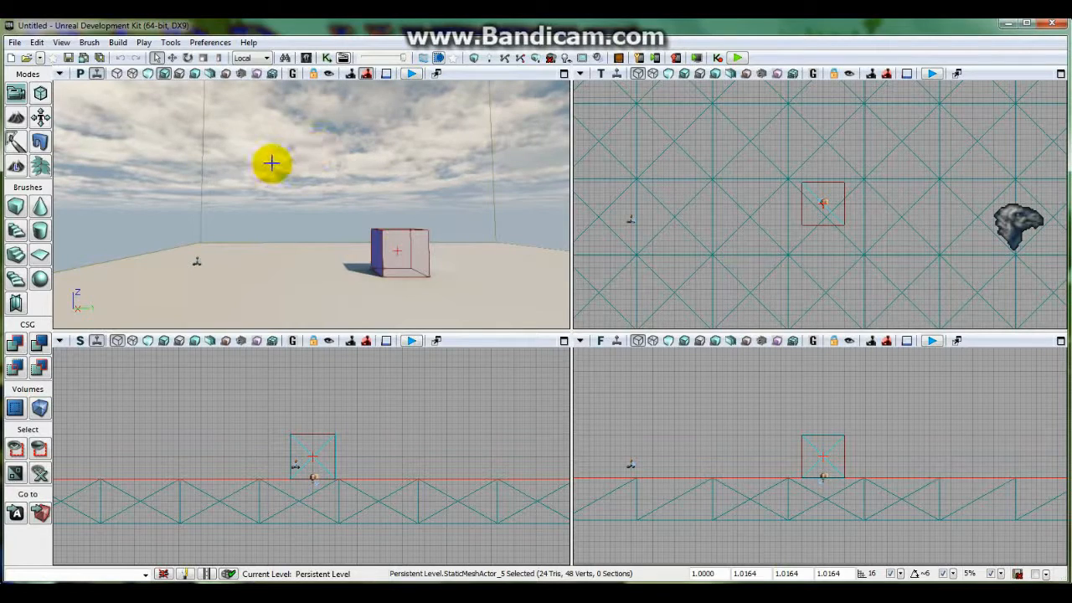
left_click(59, 74)
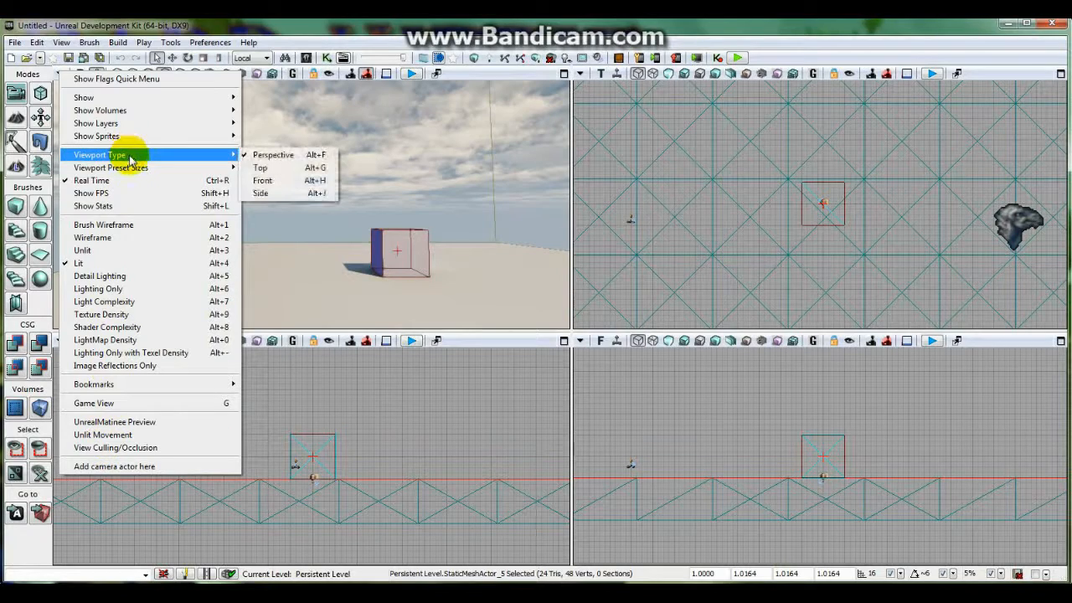
mouse_move(137, 171)
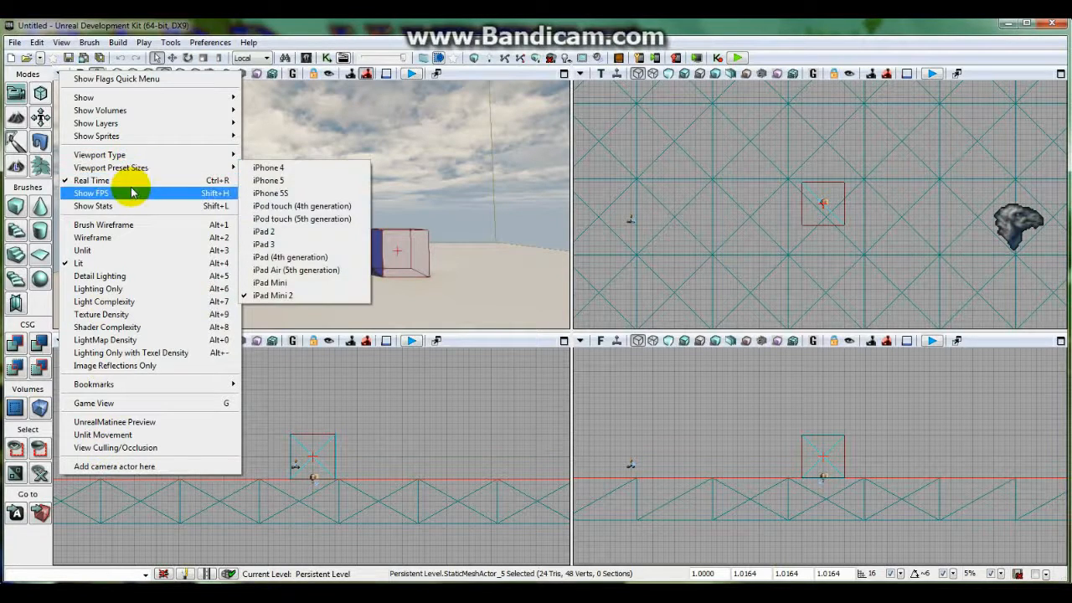
mouse_move(122, 124)
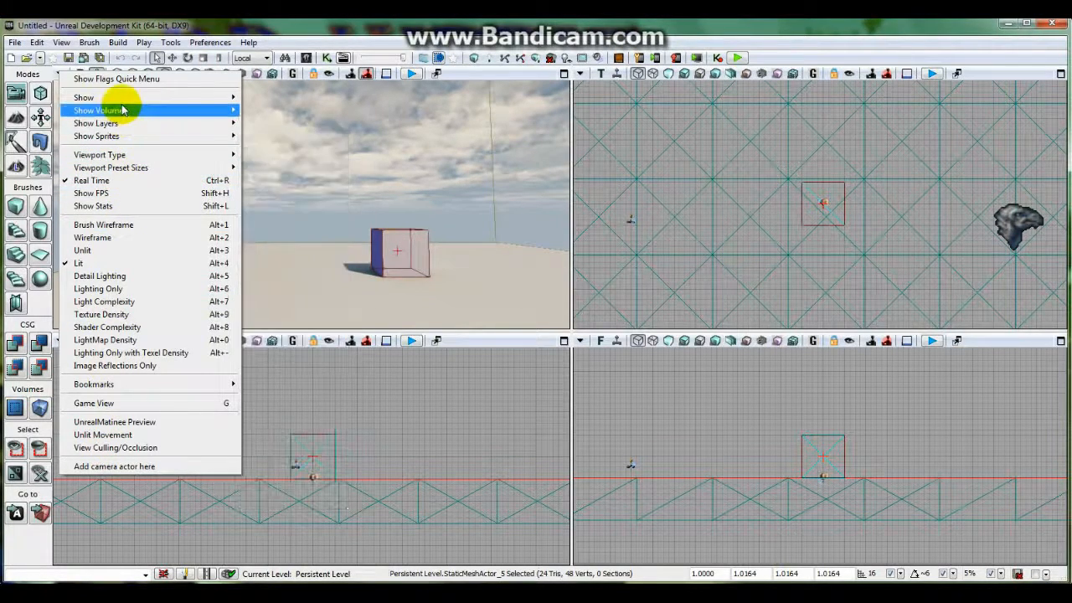
mouse_move(122, 100)
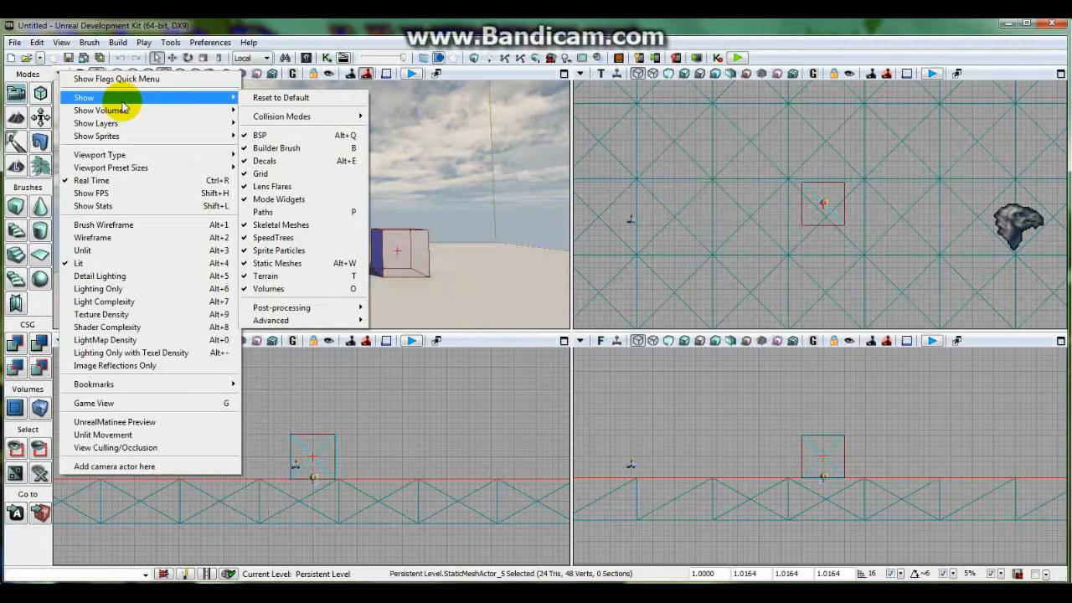
left_click(274, 215)
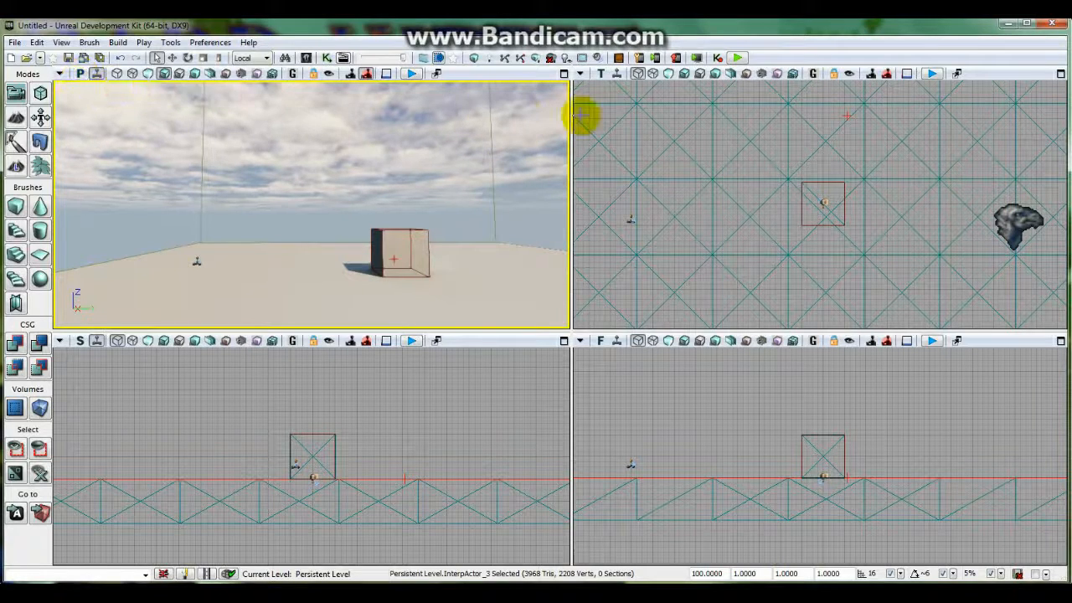
- Cycle the top viewport through the Side, Front and Perspective view types, and return it to Top
left_click(602, 73)
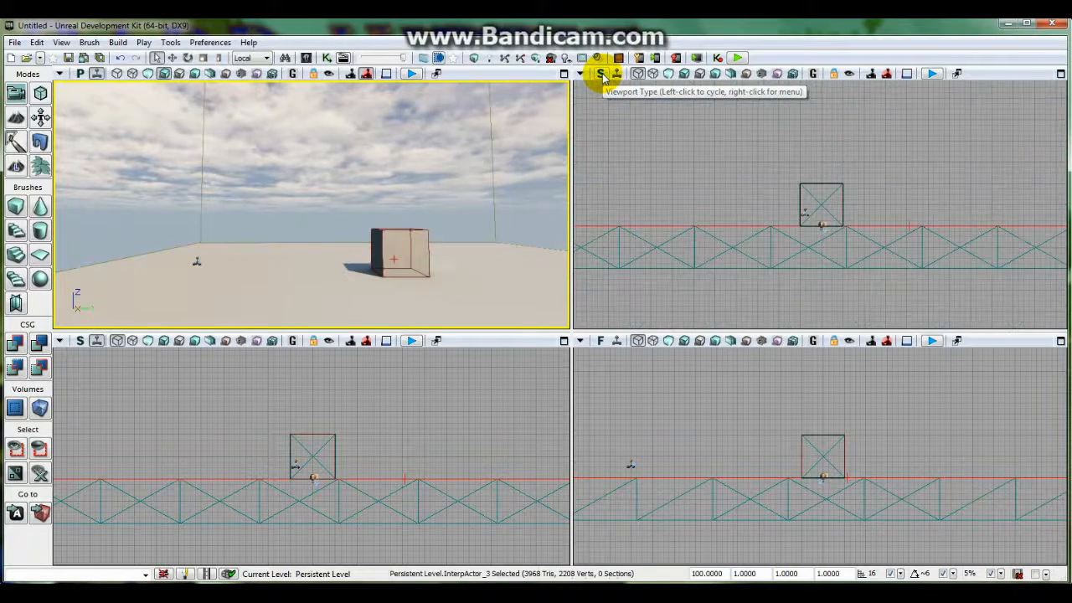
left_click(601, 74)
left_click(601, 74)
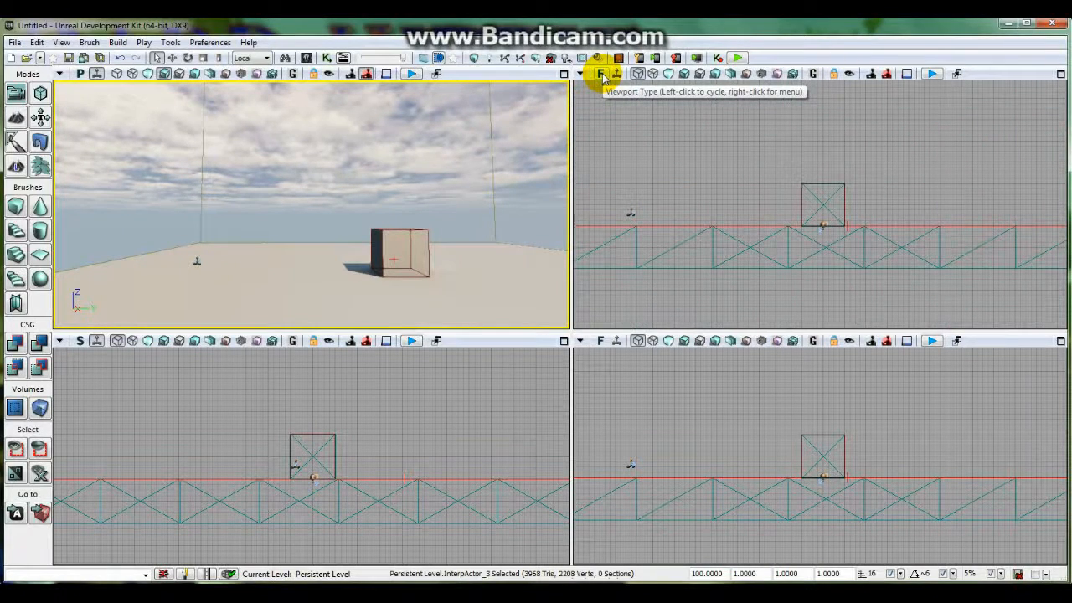
left_click(601, 73)
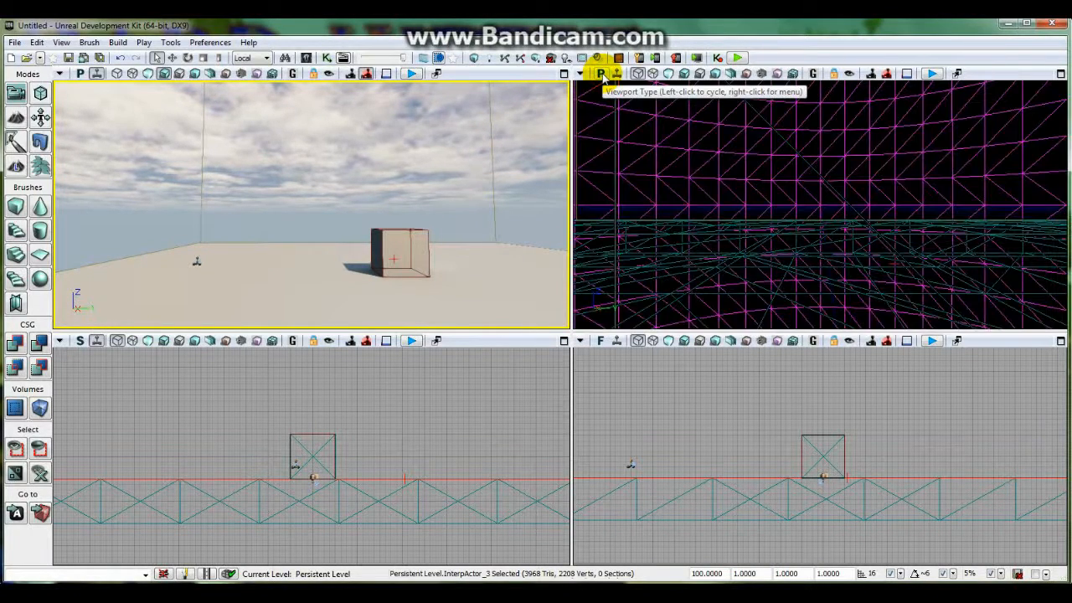
left_click(602, 73)
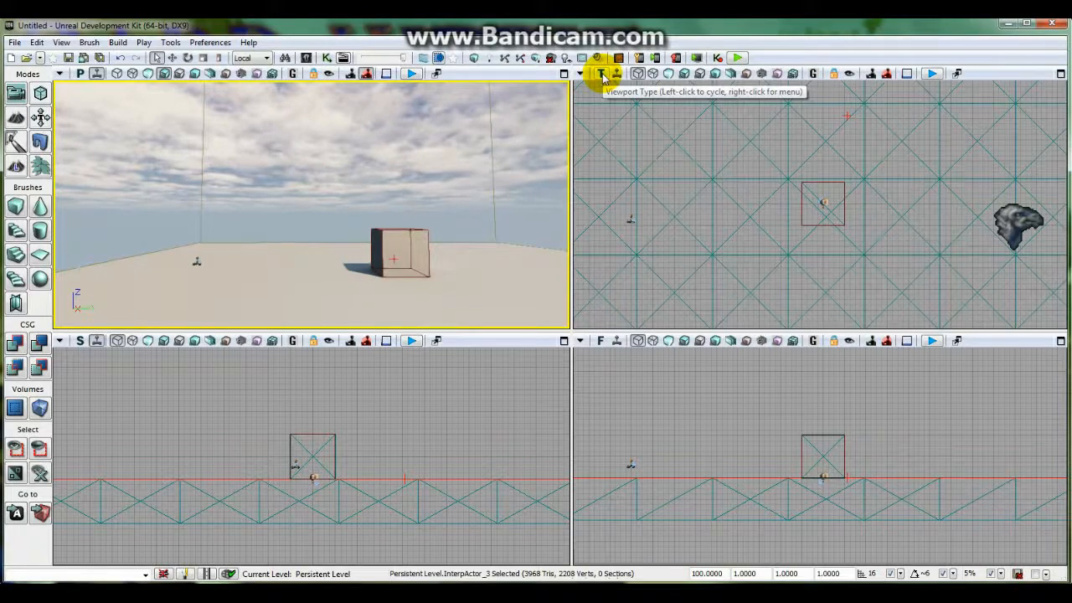
left_click(602, 74)
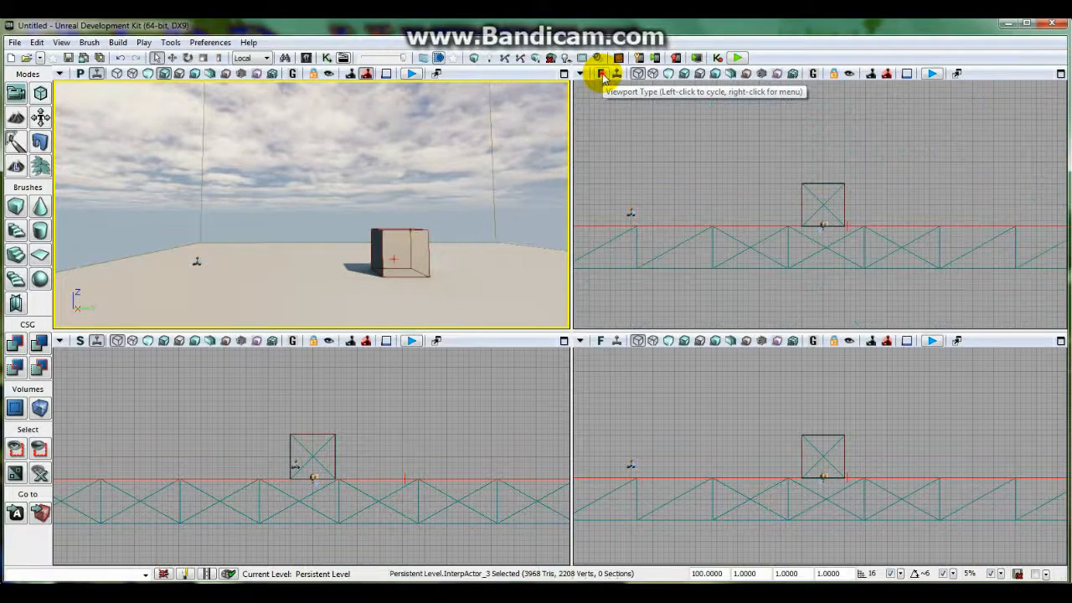
left_click(601, 74)
left_click(602, 74)
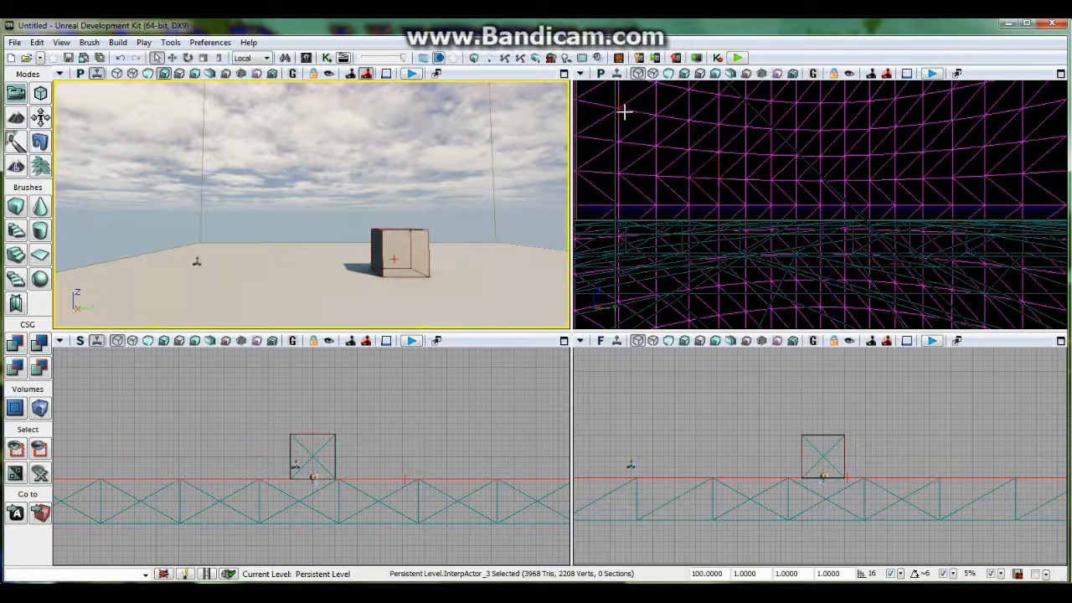
left_click(600, 74)
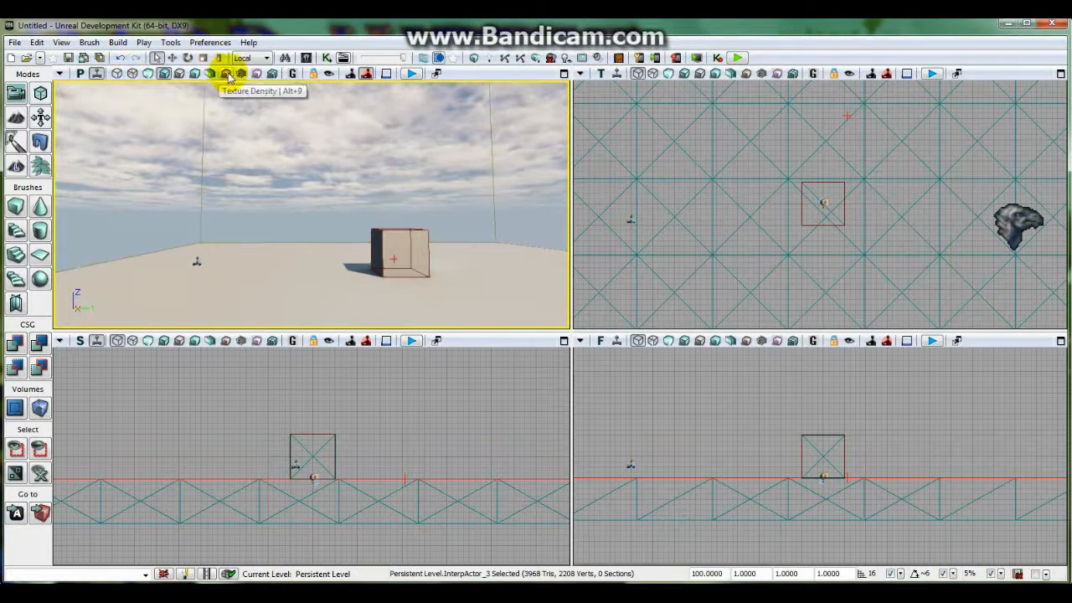
- Preview the perspective viewport in Brush Wireframe, Wireframe and Unlit modes, and return it to Lit mode
left_click(117, 74)
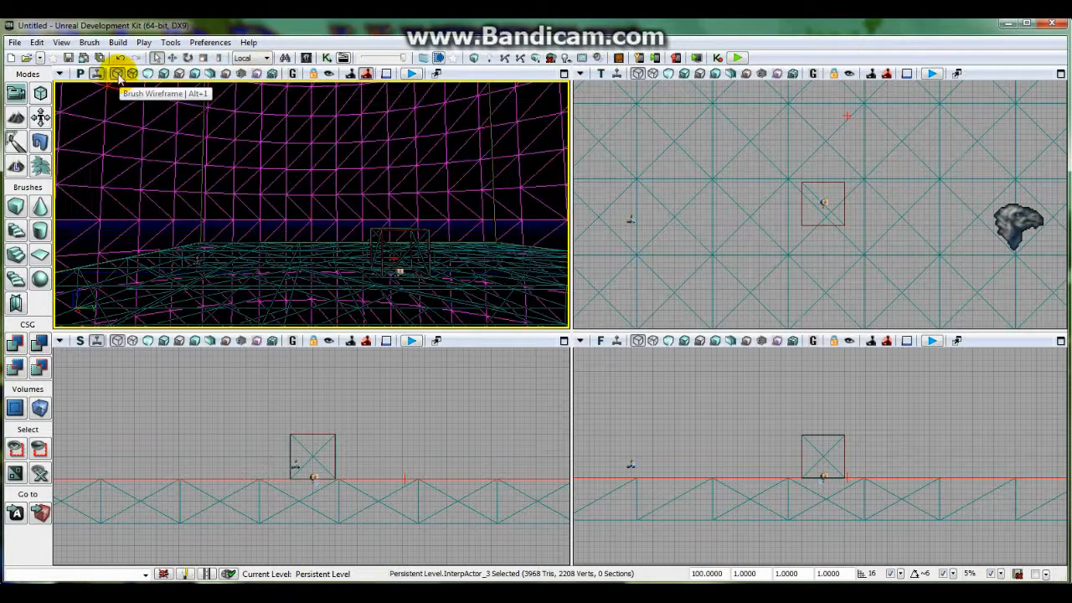
left_click(133, 76)
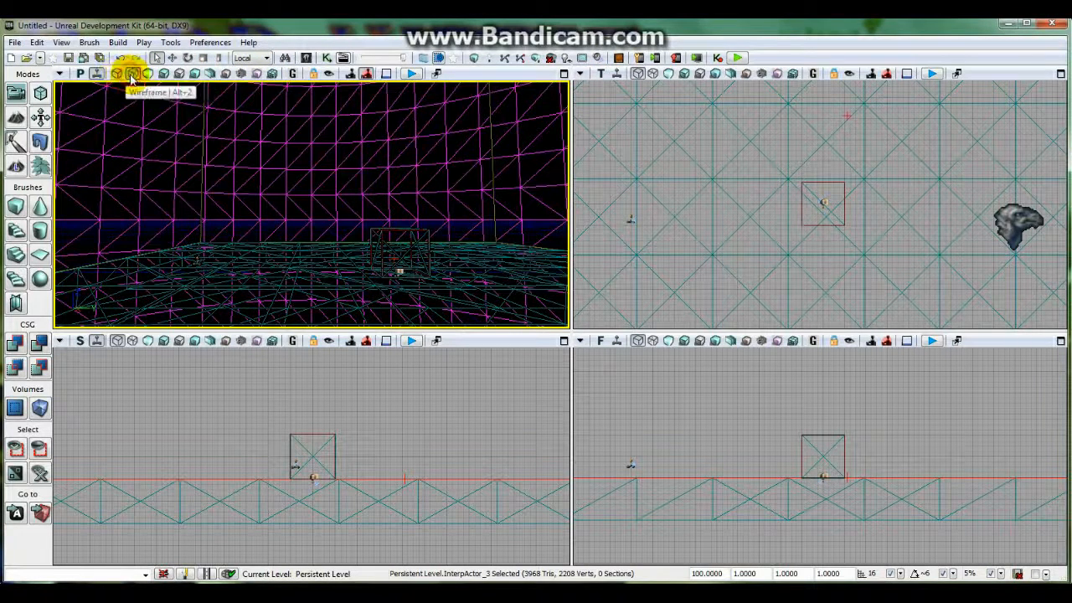
left_click(117, 75)
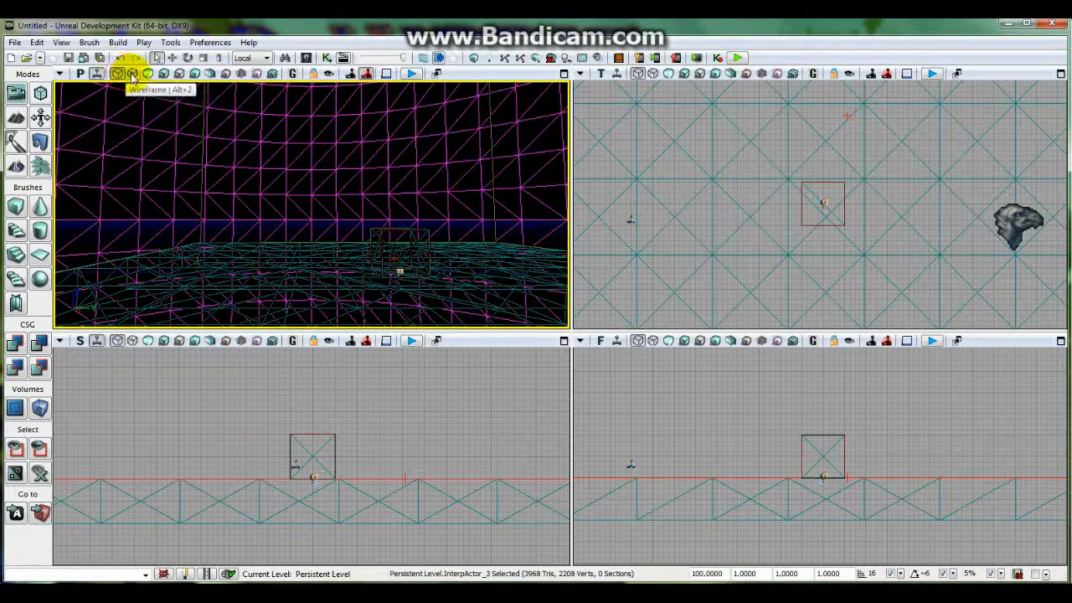
left_click(133, 75)
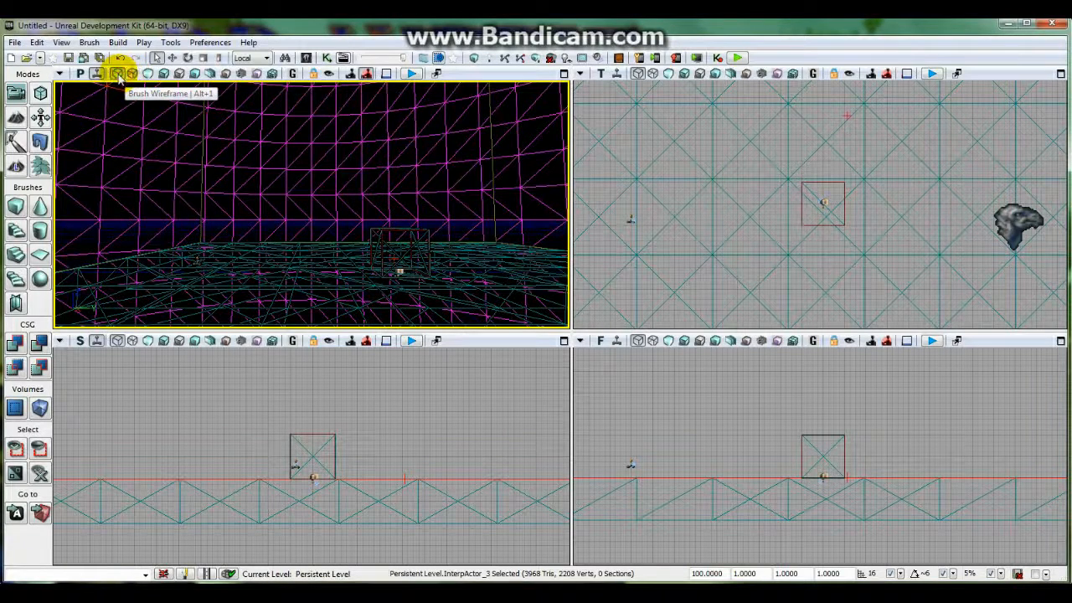
left_click(148, 74)
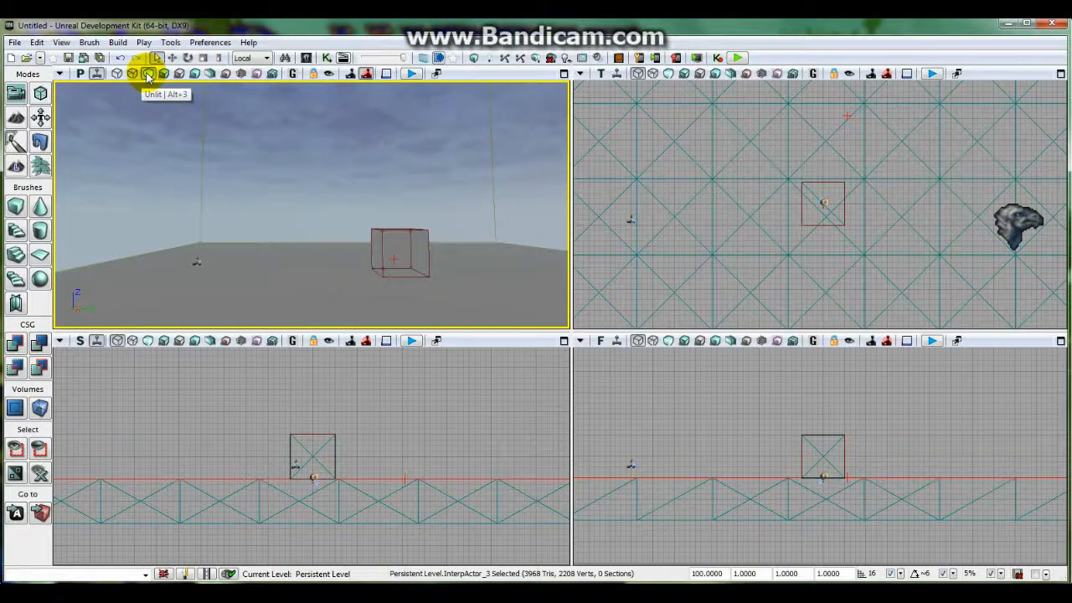
left_click(162, 75)
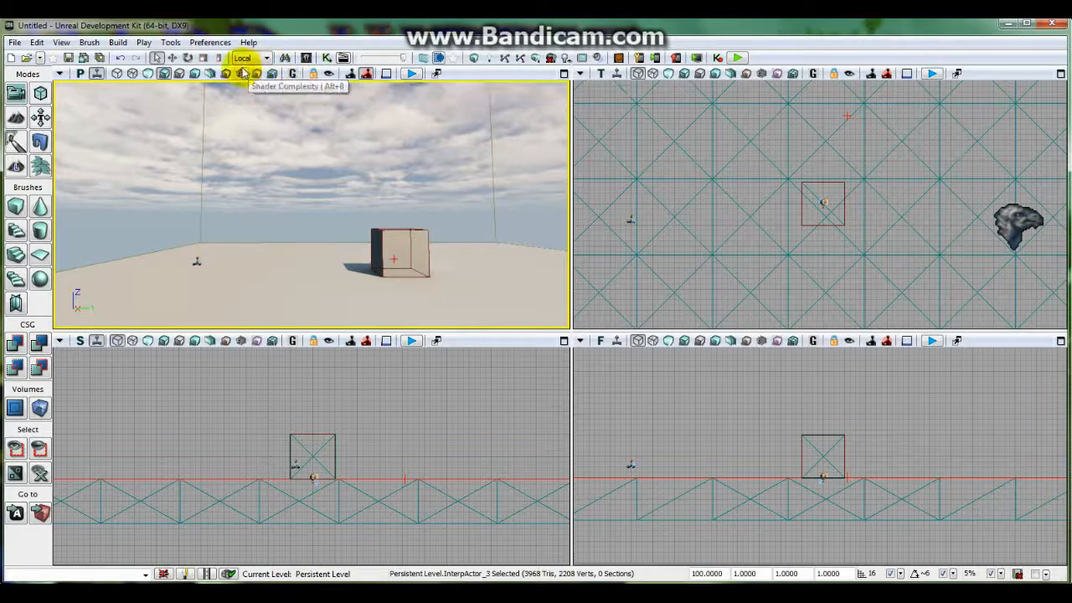
- Activate the translate tool, select the brush around the cube, and switch Game View on and off in the perspective viewport
left_click(173, 58)
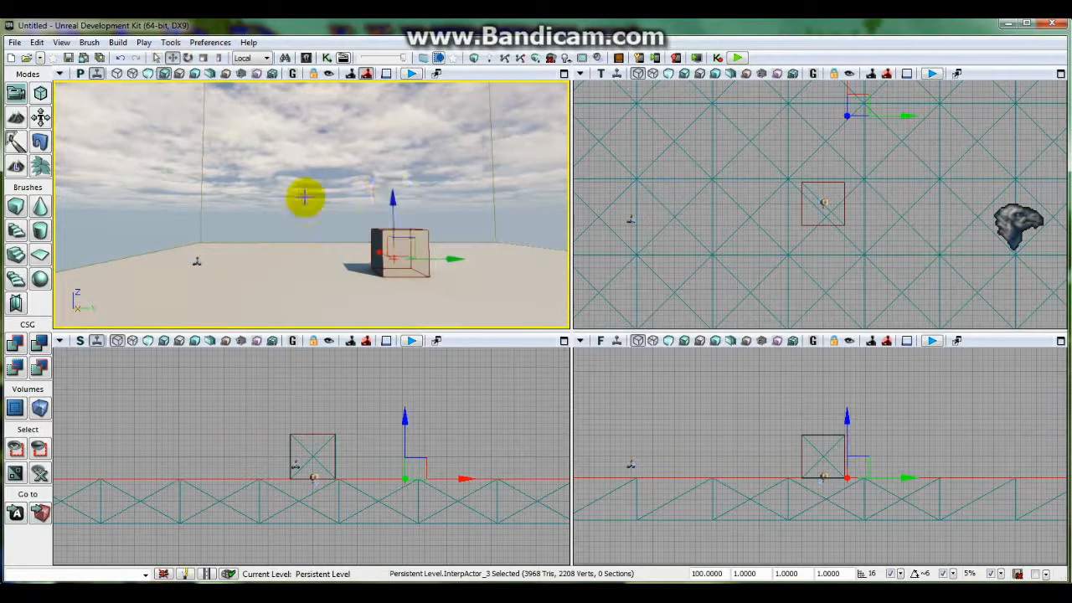
left_click(201, 174)
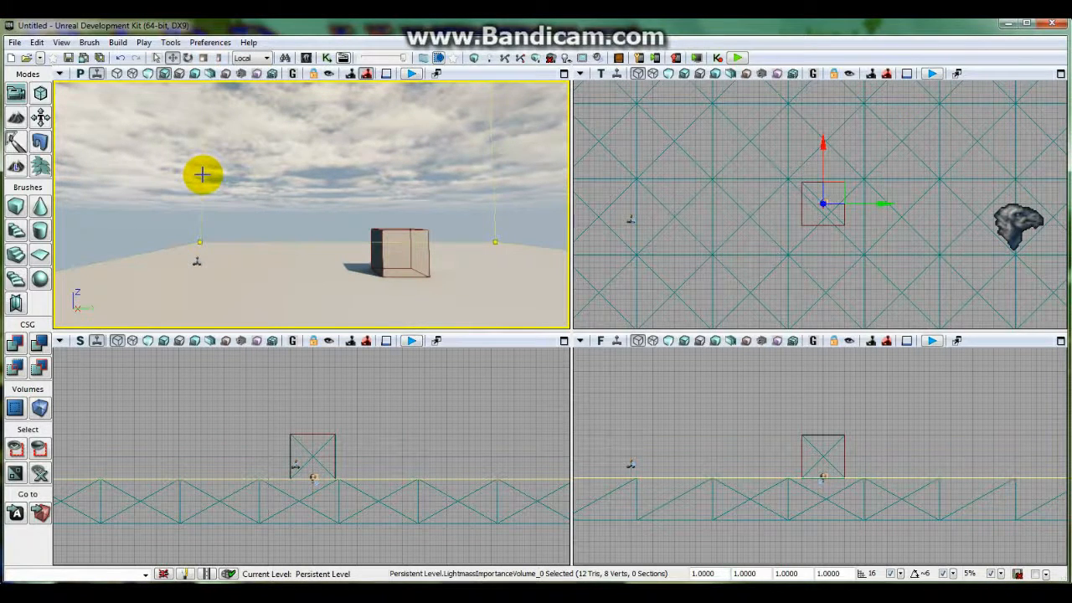
left_click(384, 254)
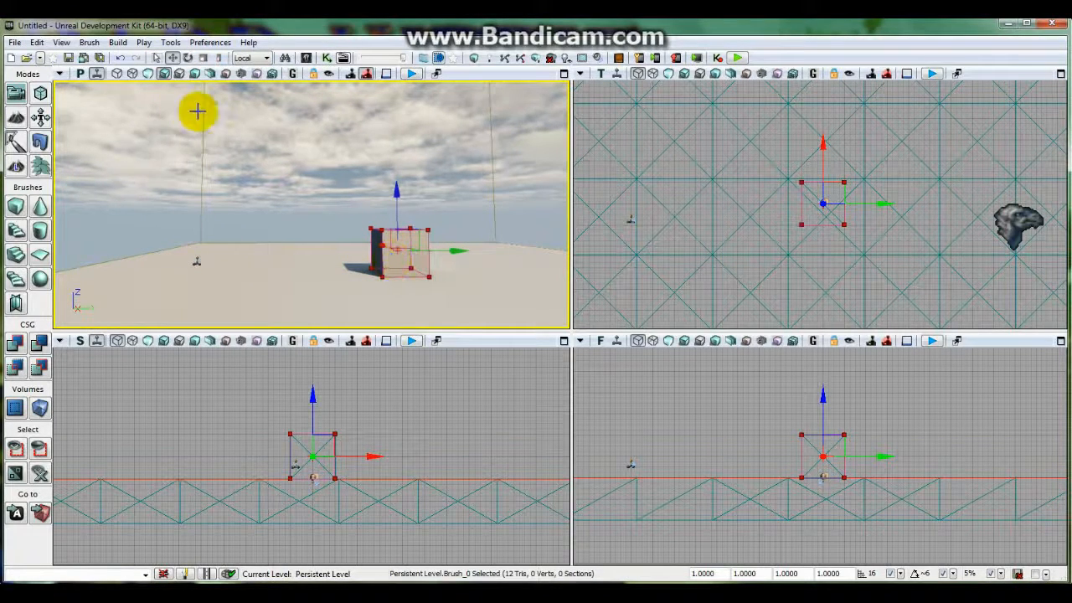
left_click(293, 74)
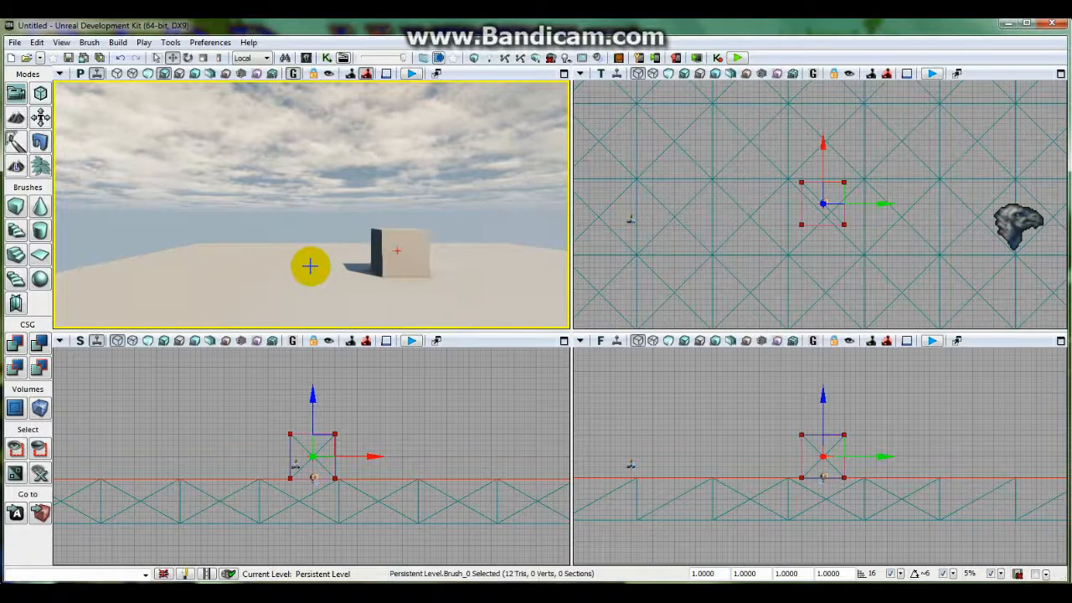
left_click(294, 74)
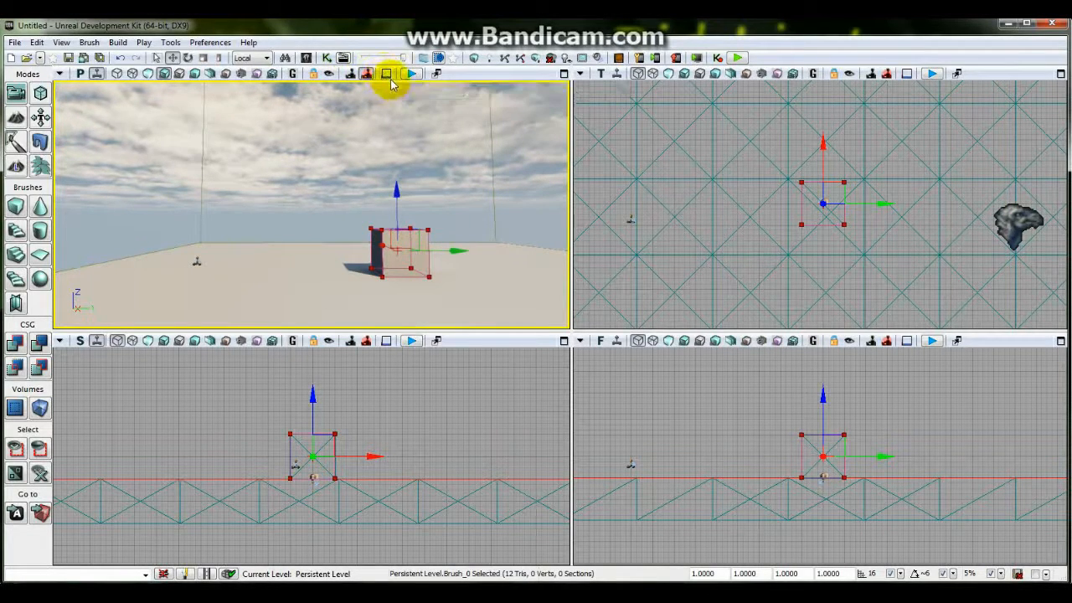
- Try the perspective viewport option next to Play in Viewport while moving the camera, and turn the option off again
mouse_move(434, 268)
left_mouse_down()
mouse_move(438, 235)
mouse_move(457, 238)
mouse_move(477, 250)
mouse_move(457, 263)
mouse_move(467, 282)
left_mouse_up()
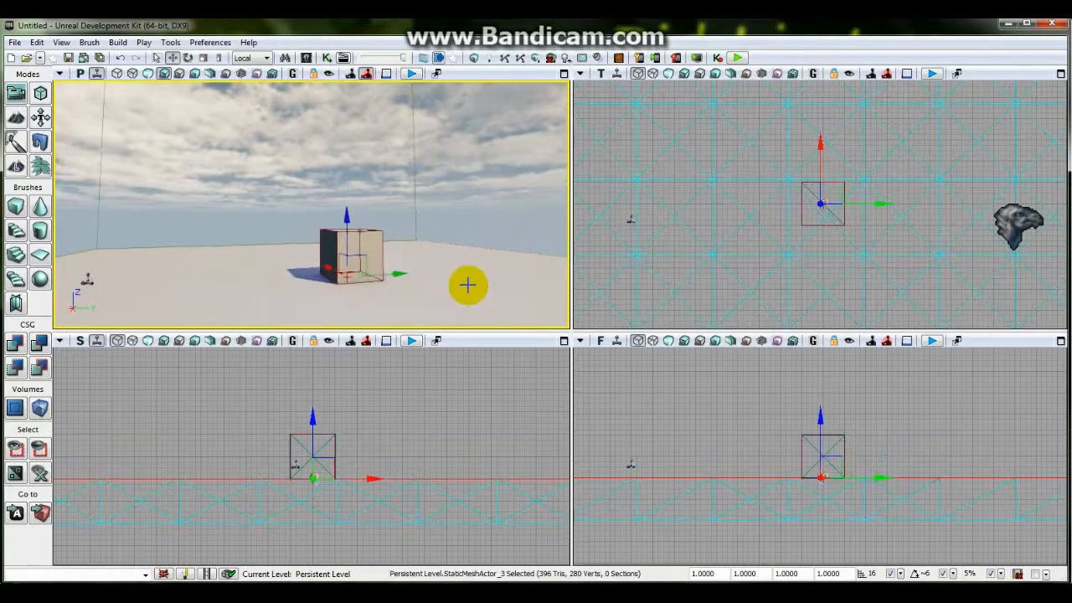
left_click(657, 410)
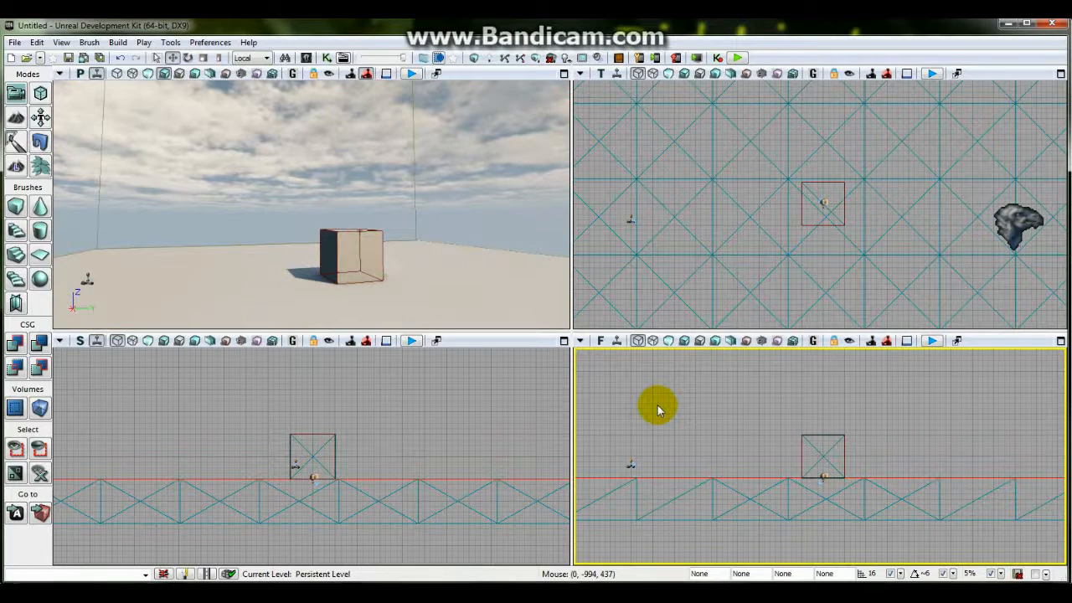
left_click(386, 74)
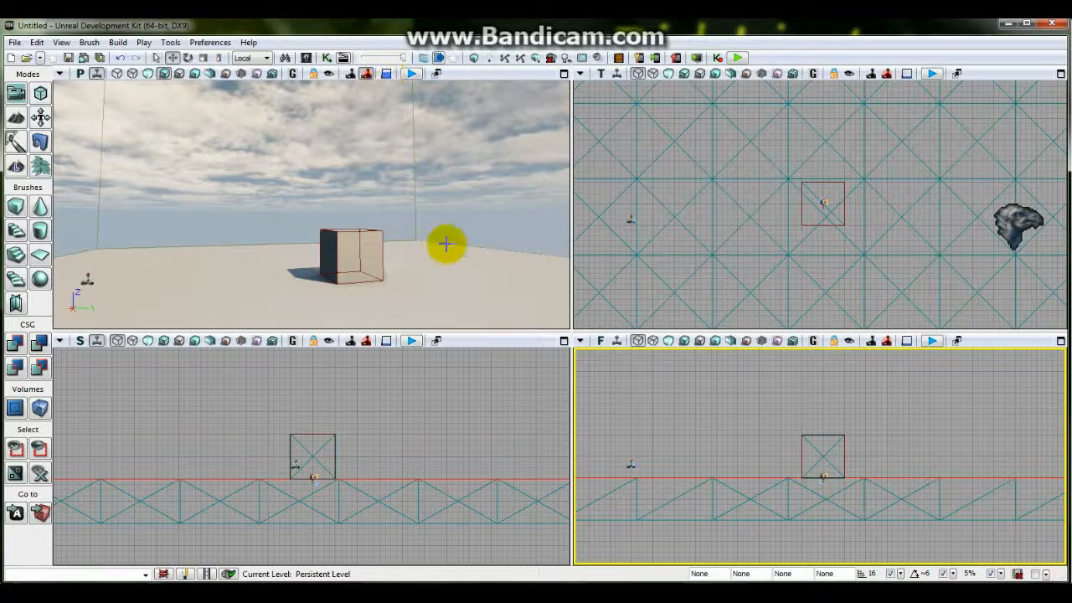
left_click_drag(445, 243, 455, 277)
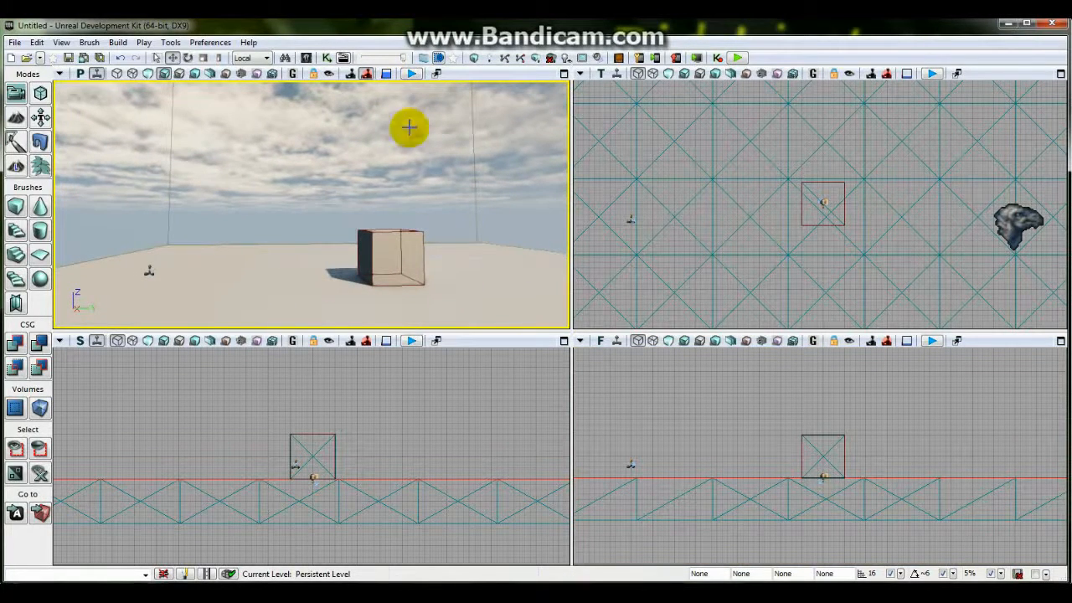
left_click(386, 74)
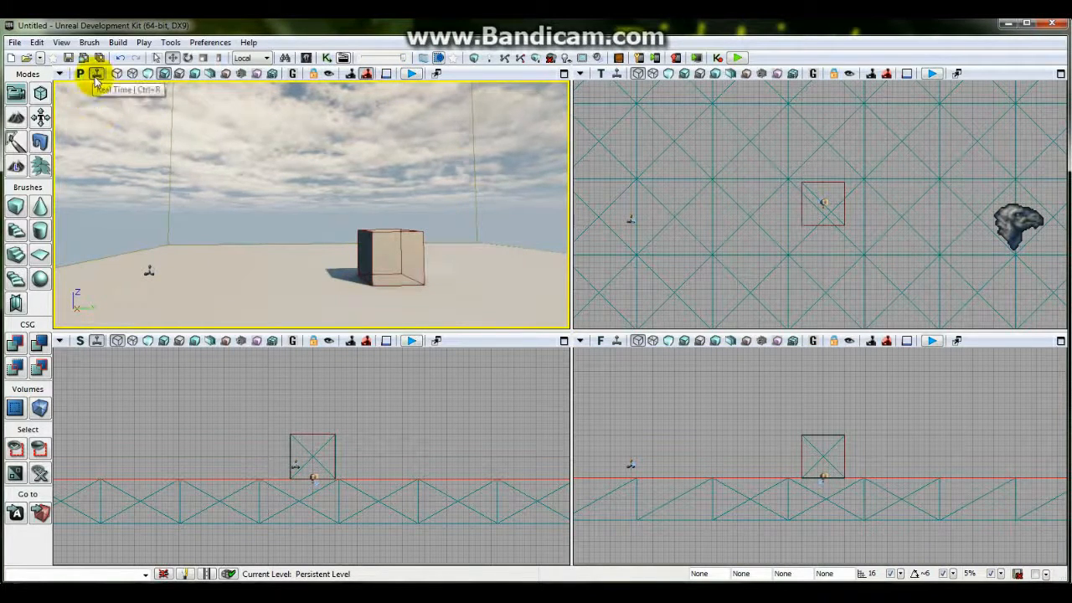
- Test the viewports' Real Time display by moving the cube along its green axis and undoing each move
left_click(97, 74)
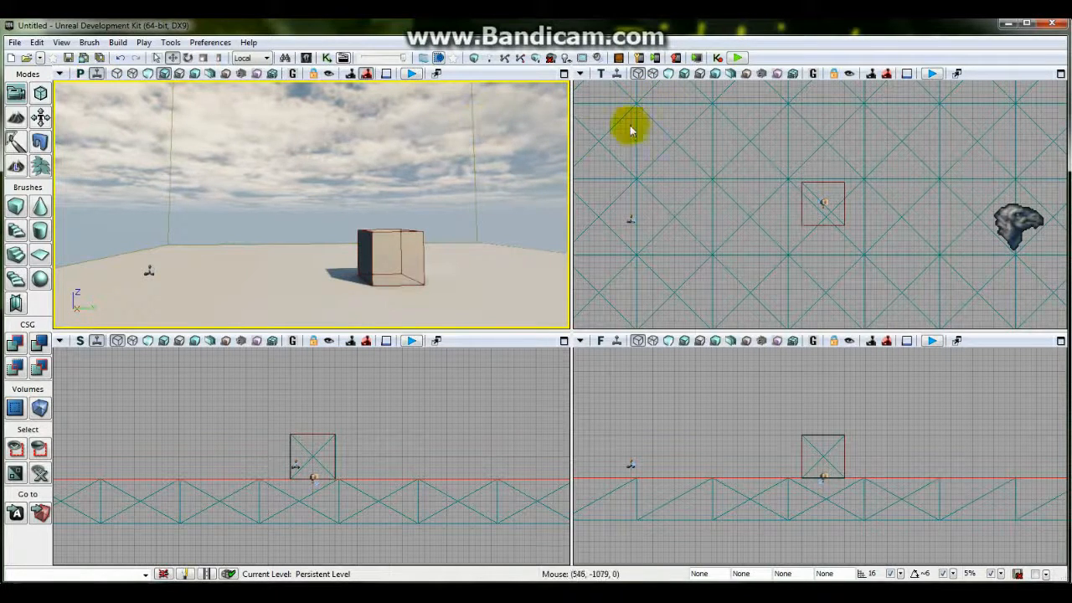
mouse_move(487, 158)
left_mouse_down()
mouse_move(495, 166)
mouse_move(486, 158)
left_mouse_up()
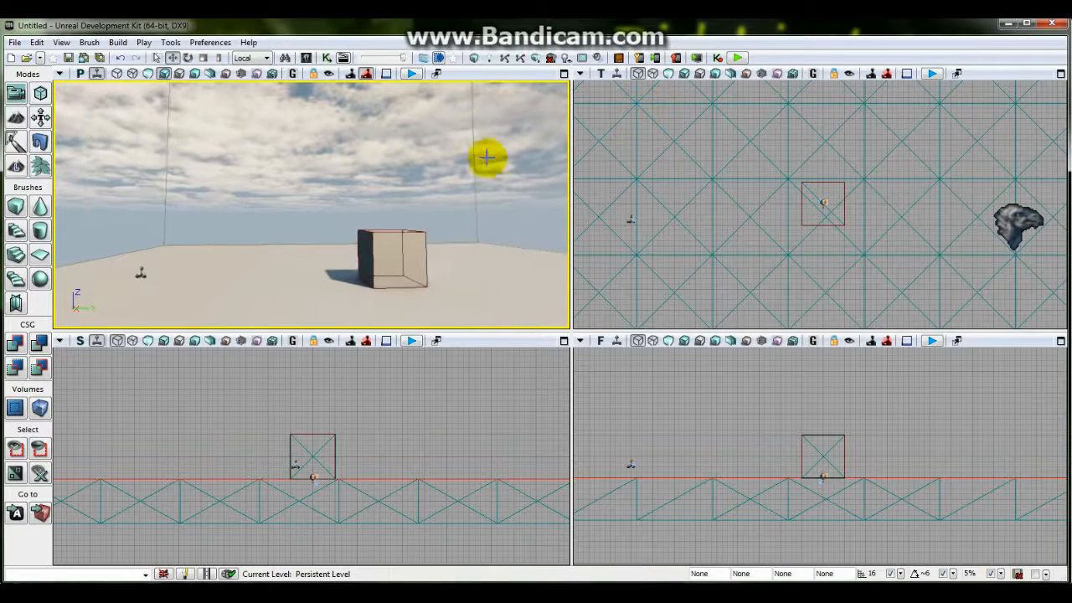
left_click(408, 258)
left_click_drag(438, 256, 465, 243)
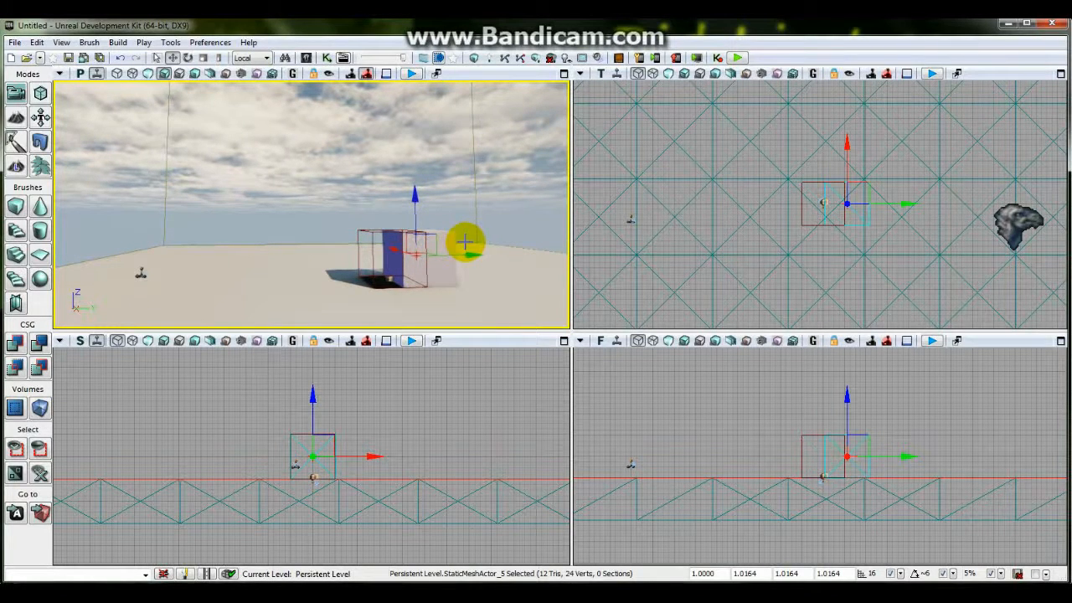
key("ctrl+z")
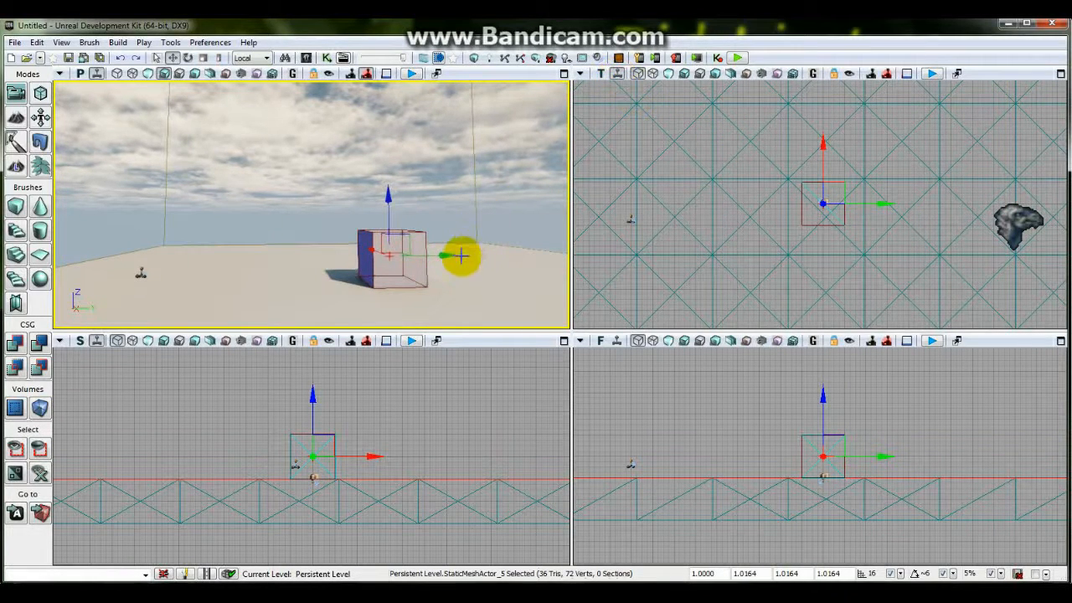
left_click_drag(440, 254, 479, 254)
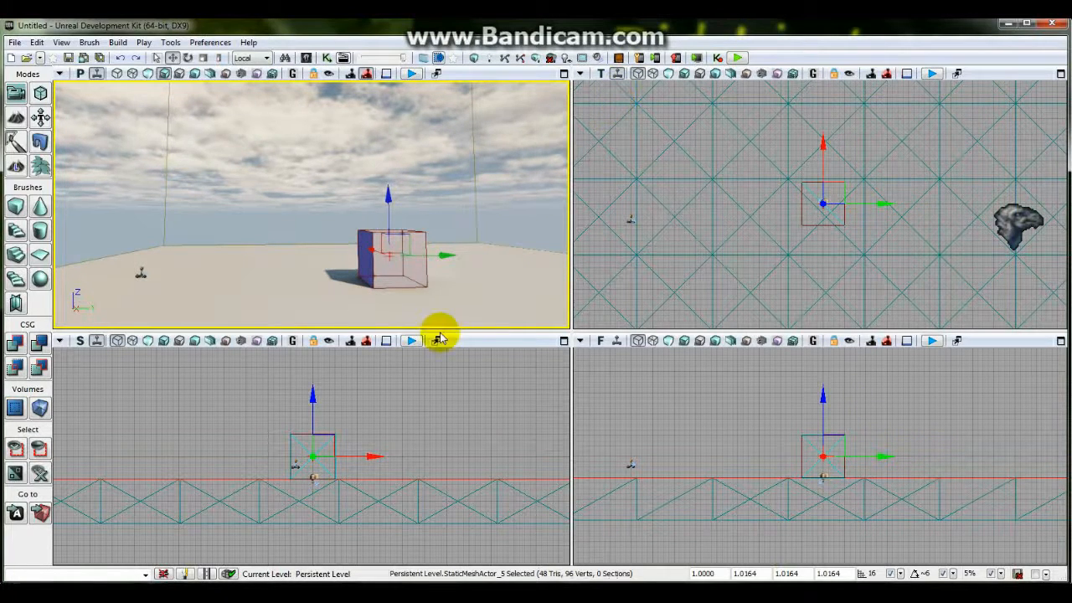
- Maximize the perspective viewport
left_click(565, 74)
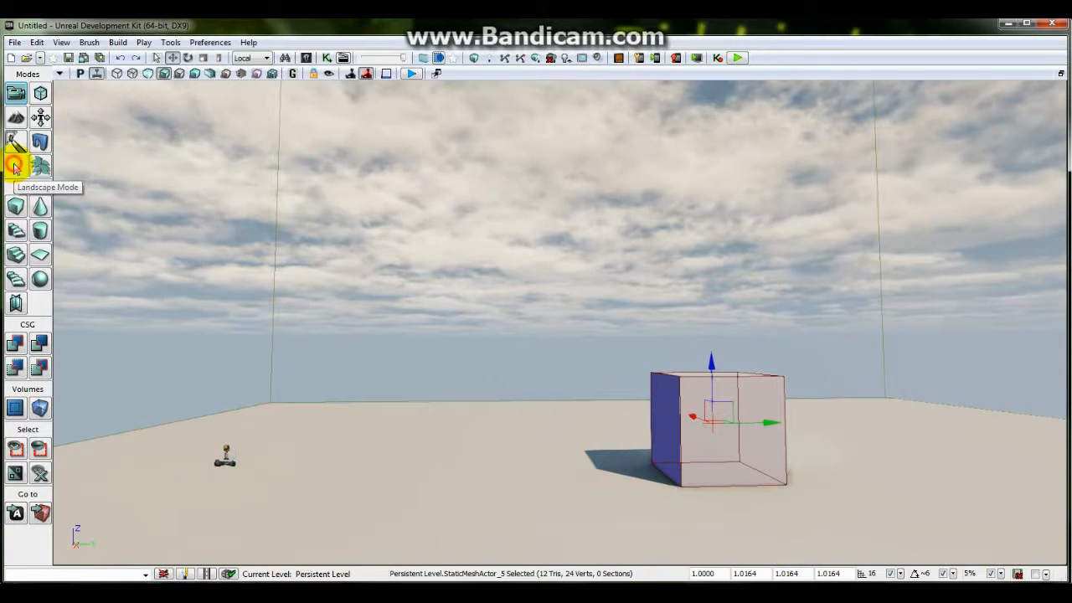
- Enter Landscape Mode to view the Landscape Edit creation options, and close the window again
left_click(15, 167)
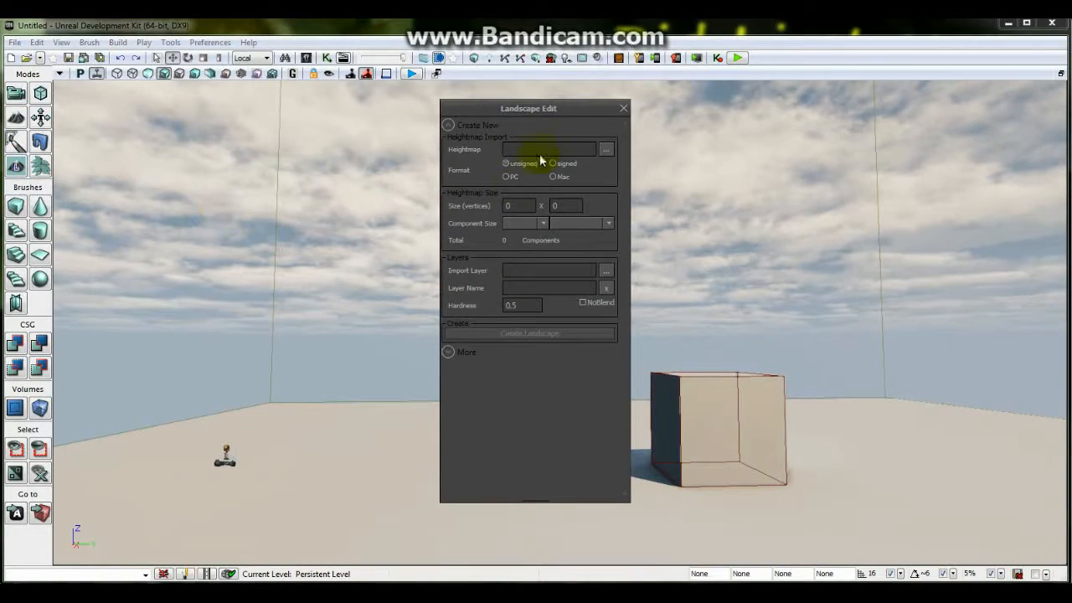
left_click(624, 110)
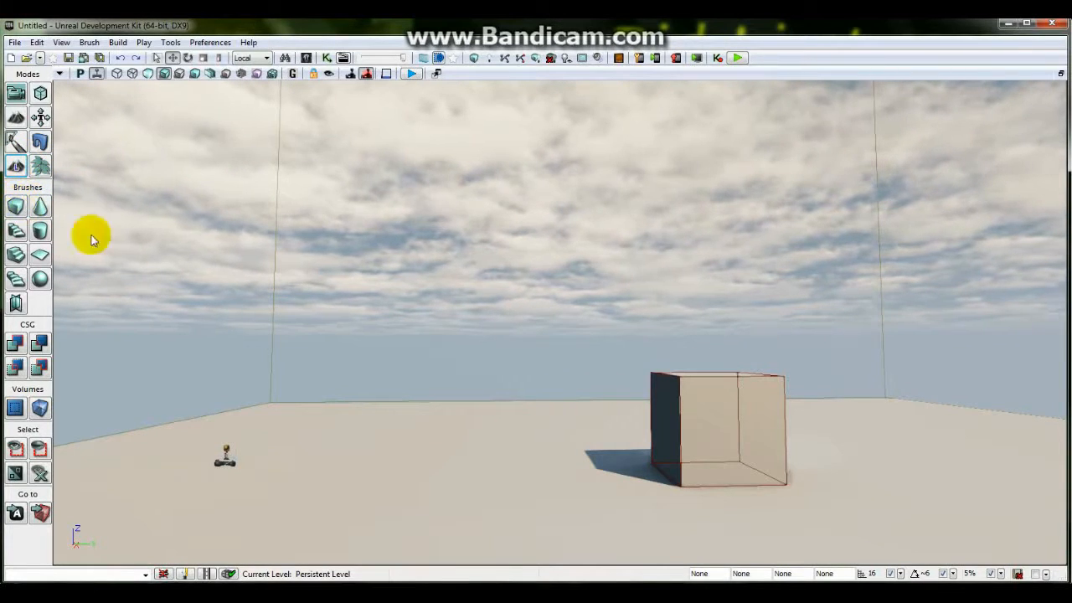
- Select the builder brush around the cube, preview the Hollow option in the Cube brush settings, and close them without building
left_click(680, 395)
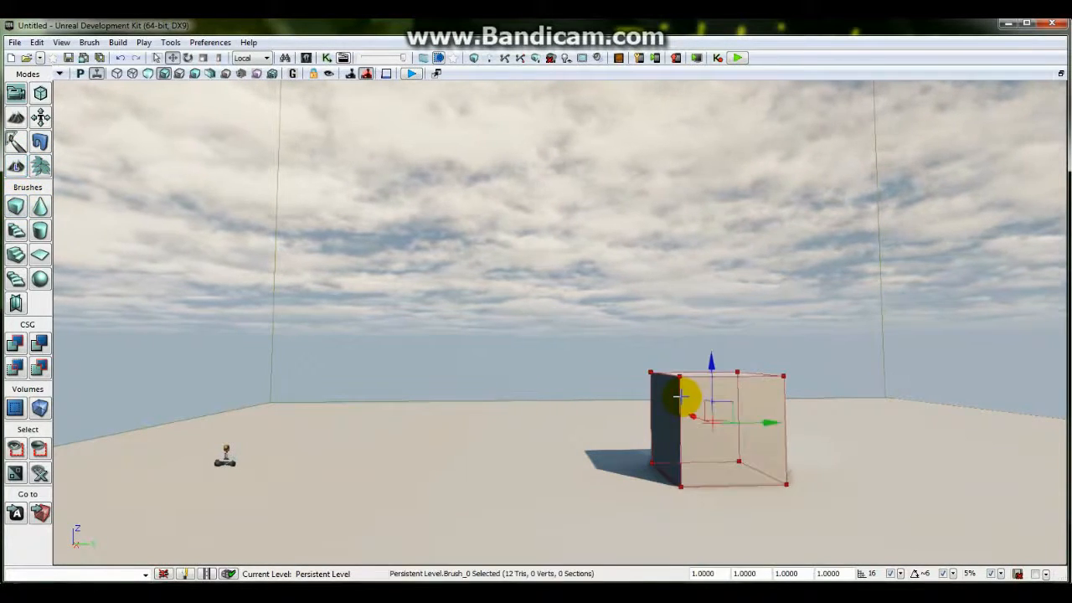
mouse_move(555, 419)
right_mouse_down()
mouse_move(582, 419)
mouse_move(556, 419)
right_mouse_up()
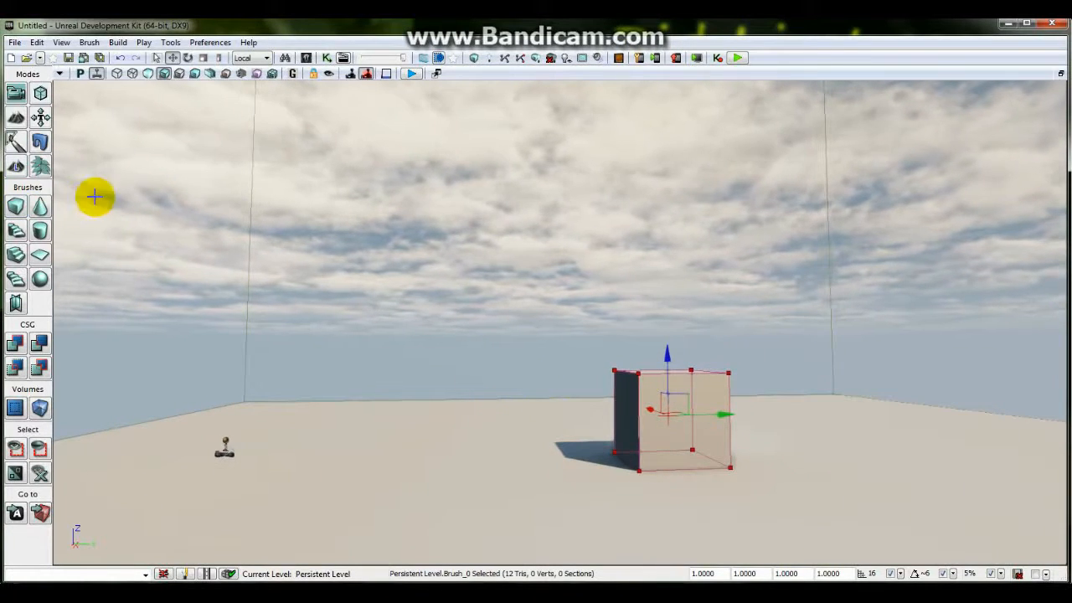
right_click(15, 206)
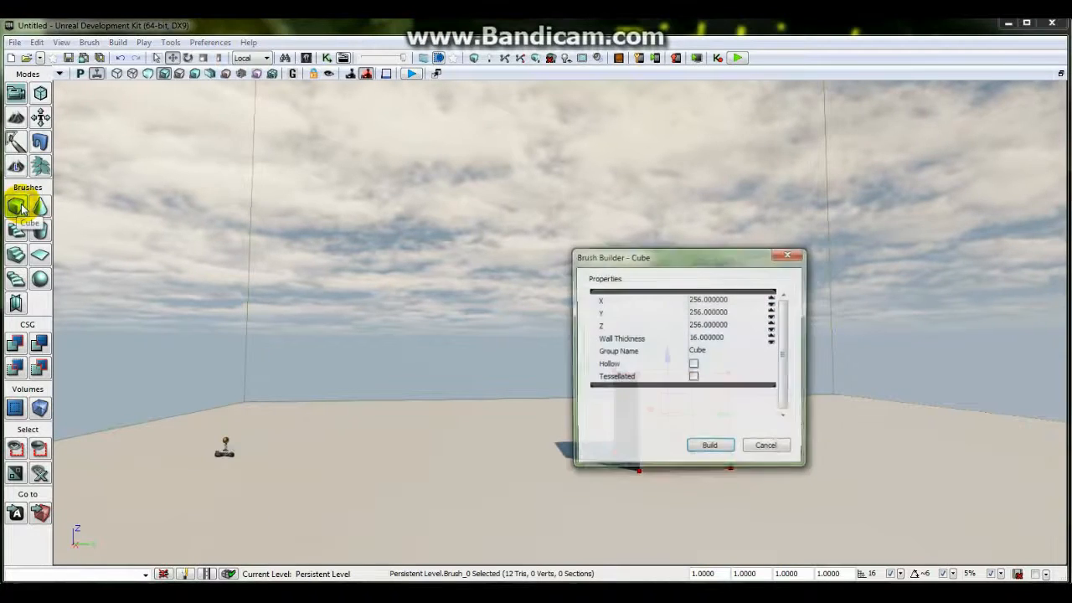
left_click_drag(677, 260, 415, 256)
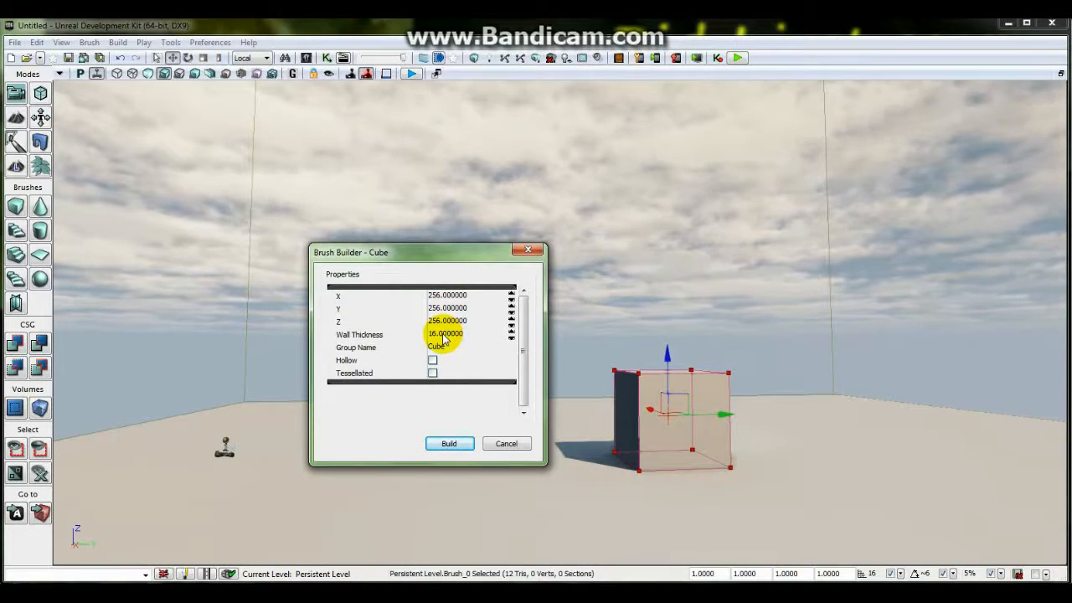
left_click(432, 361)
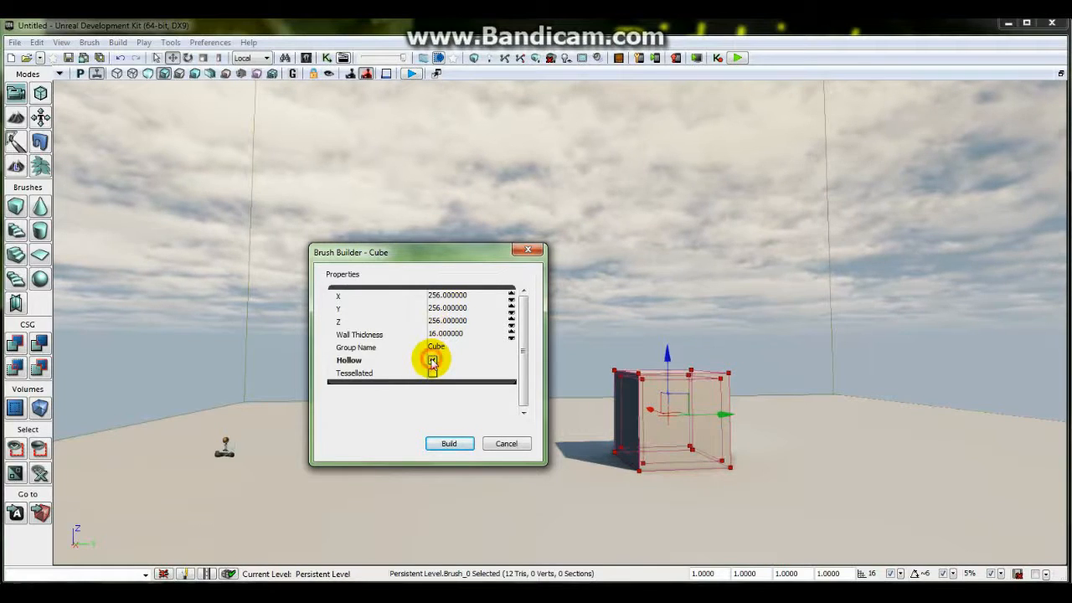
left_click(432, 361)
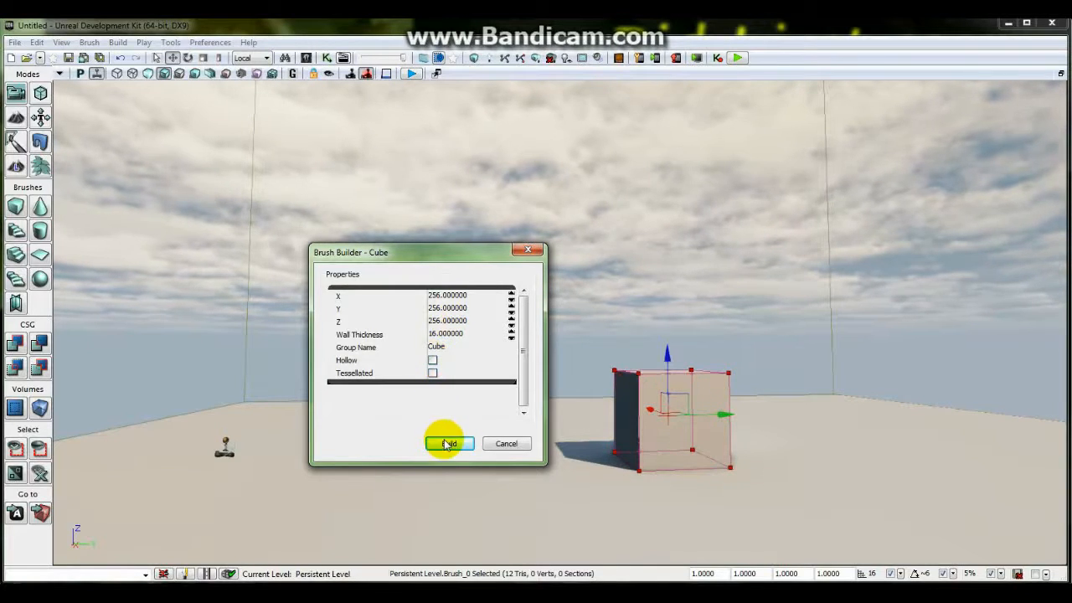
left_click(526, 252)
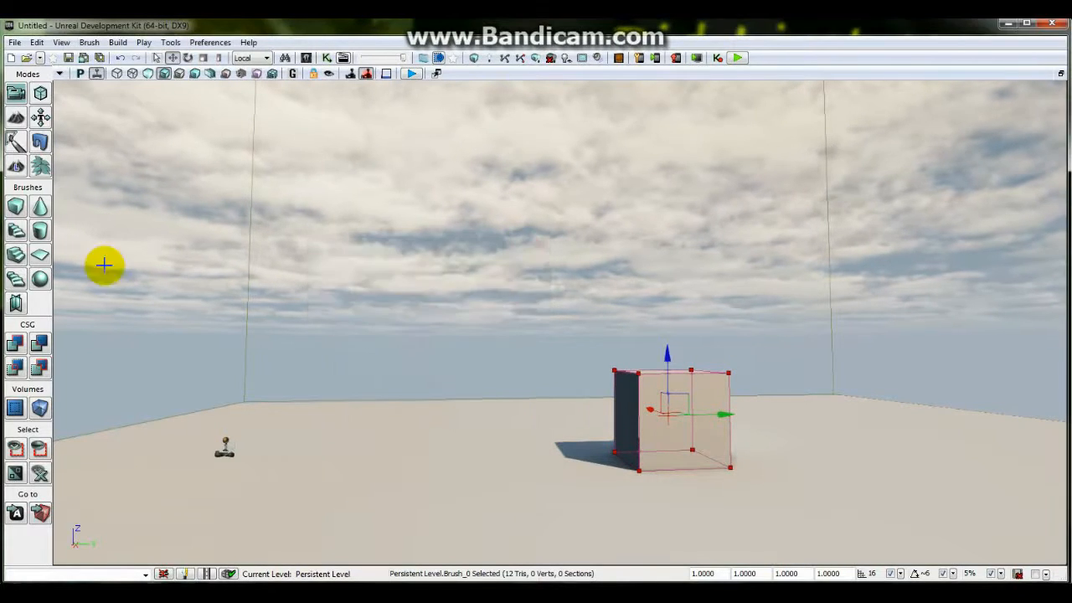
- Try the cone, curved staircase, cylinder, linear staircase, sheet, spiral staircase and sphere brush shapes, and inspect the sphere's settings
left_click(42, 206)
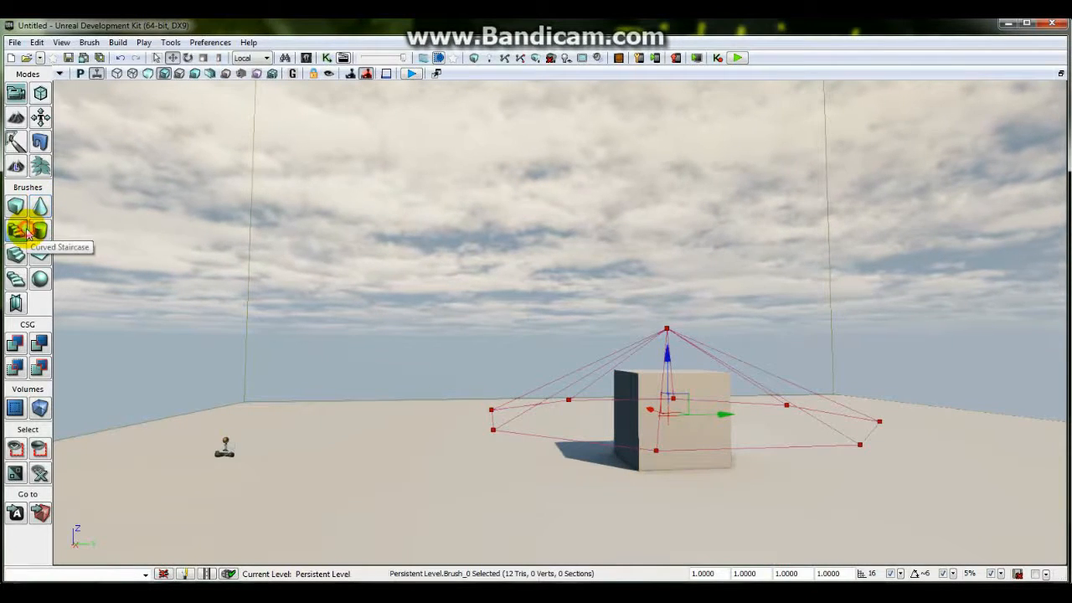
left_click(25, 234)
left_click(39, 233)
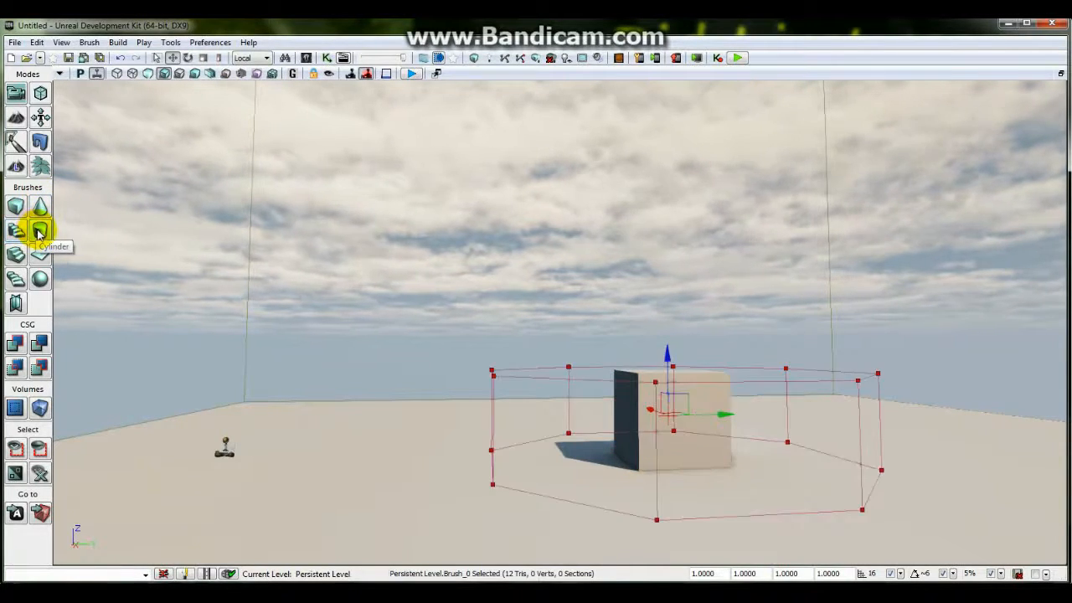
left_click(18, 259)
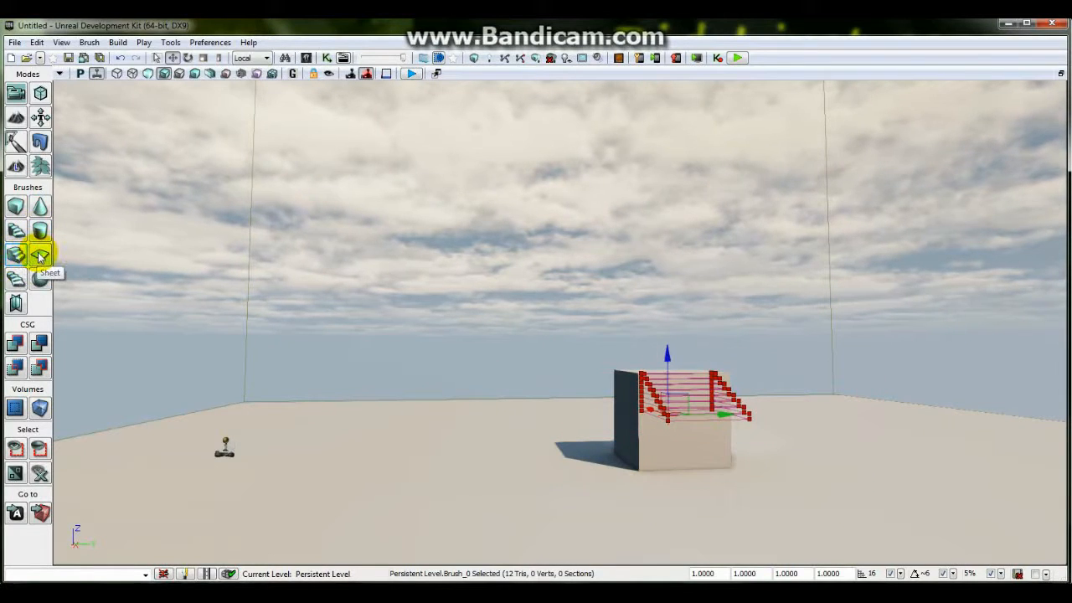
left_click(40, 256)
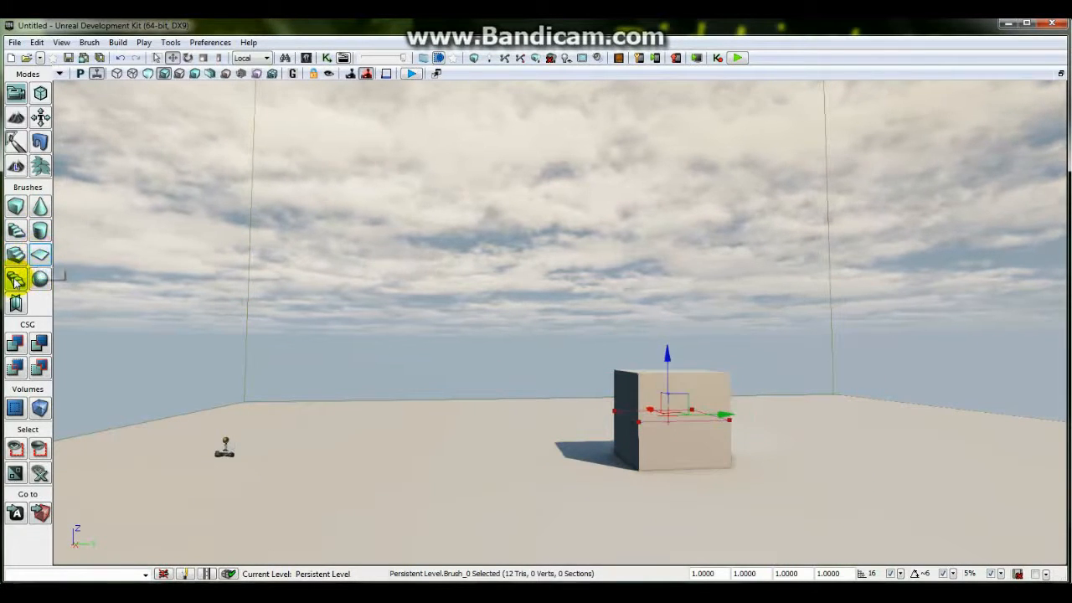
left_click(17, 280)
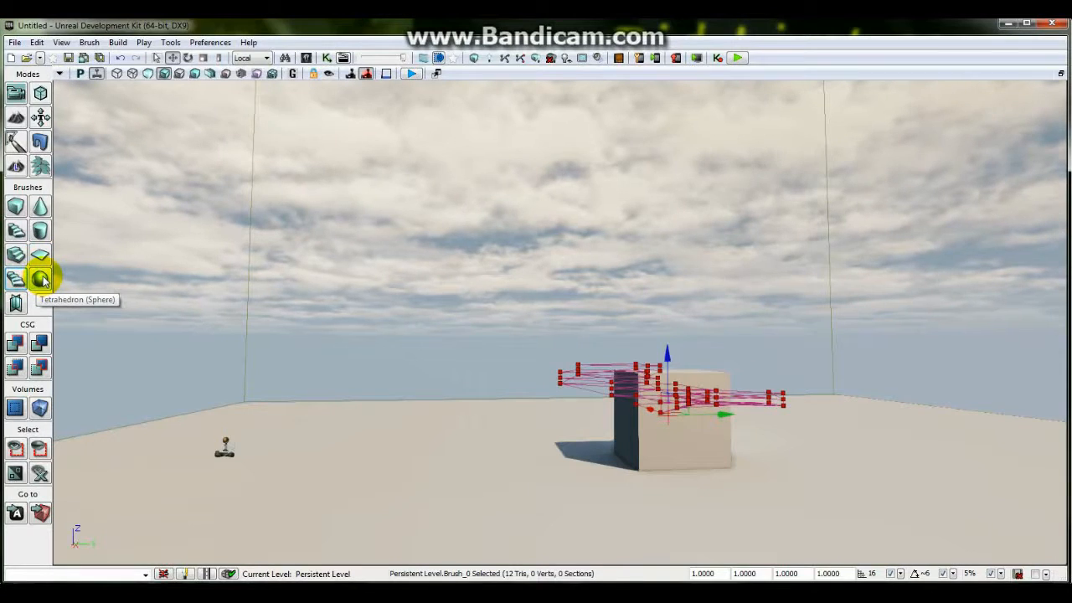
left_click(42, 282)
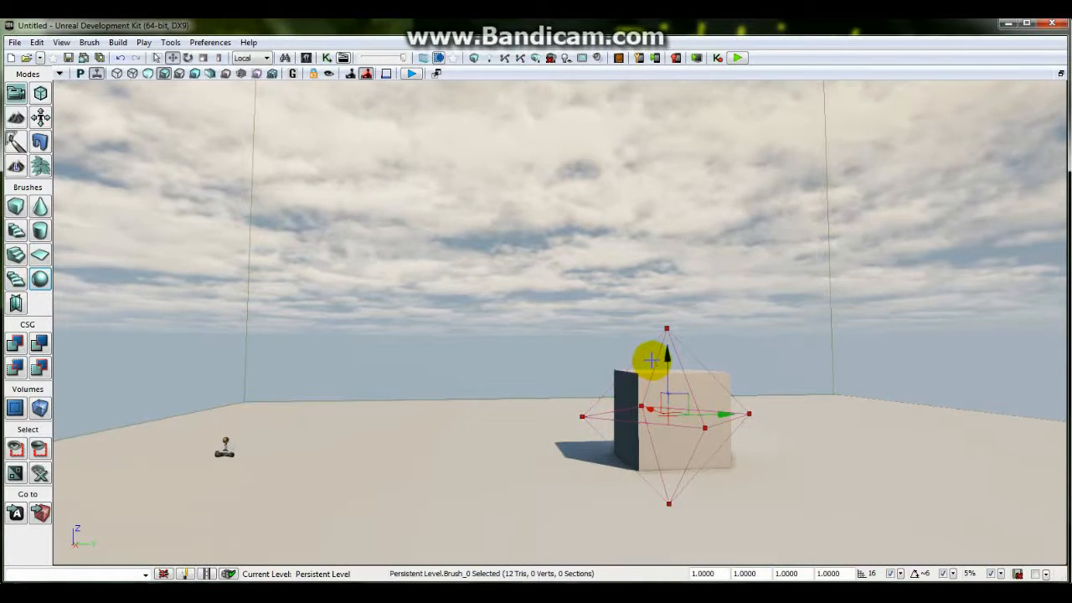
right_click(40, 280)
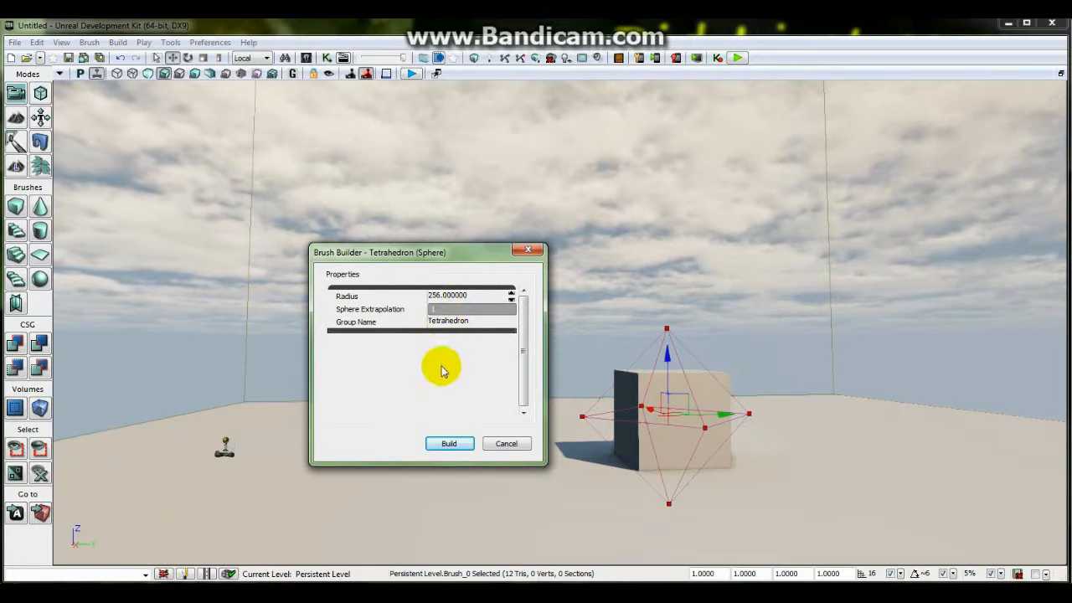
left_click(526, 251)
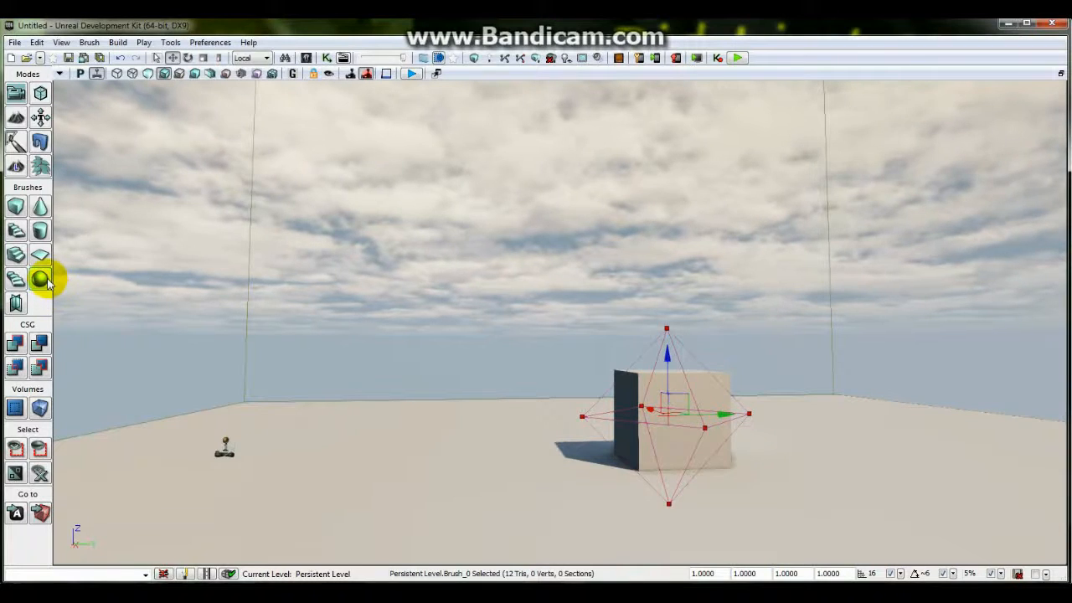
- Try the Cards and Linear Staircase brush shapes, and inspect the Linear Staircase settings without building
left_click(19, 307)
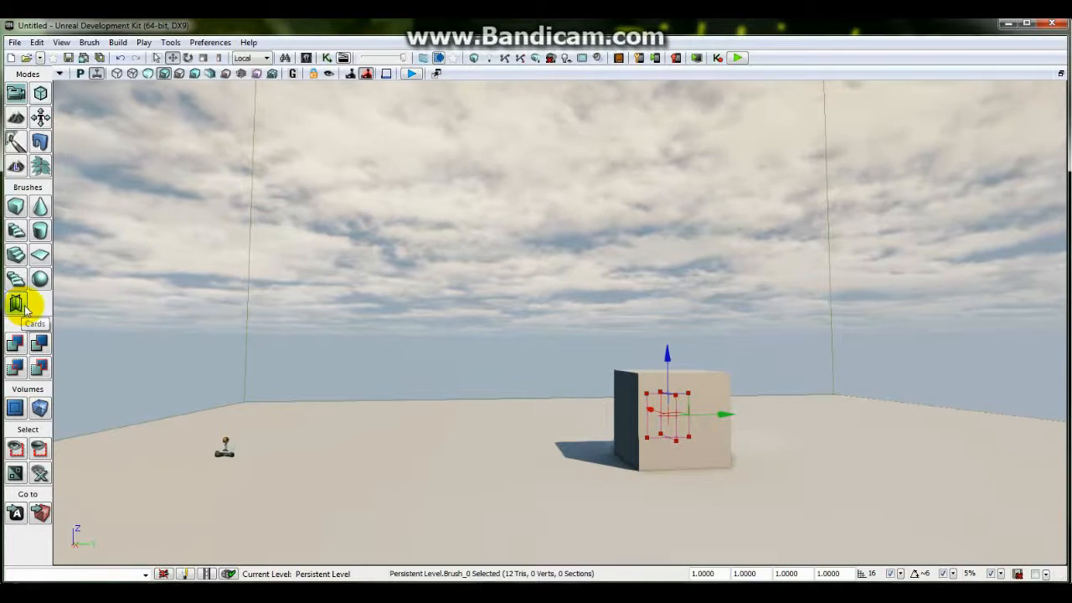
left_click(16, 256)
right_click(16, 260)
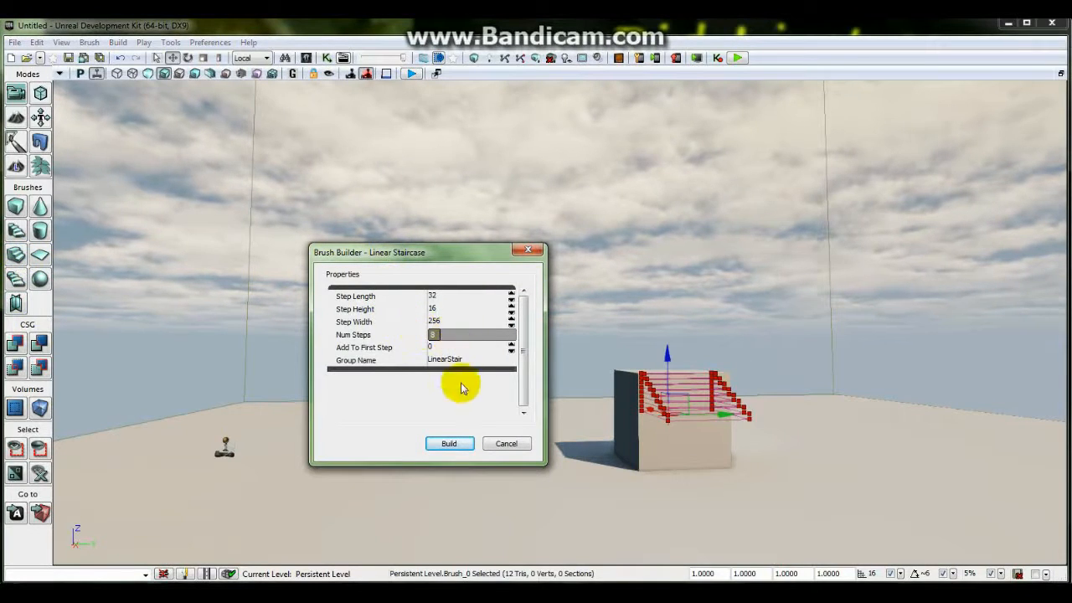
left_click(528, 250)
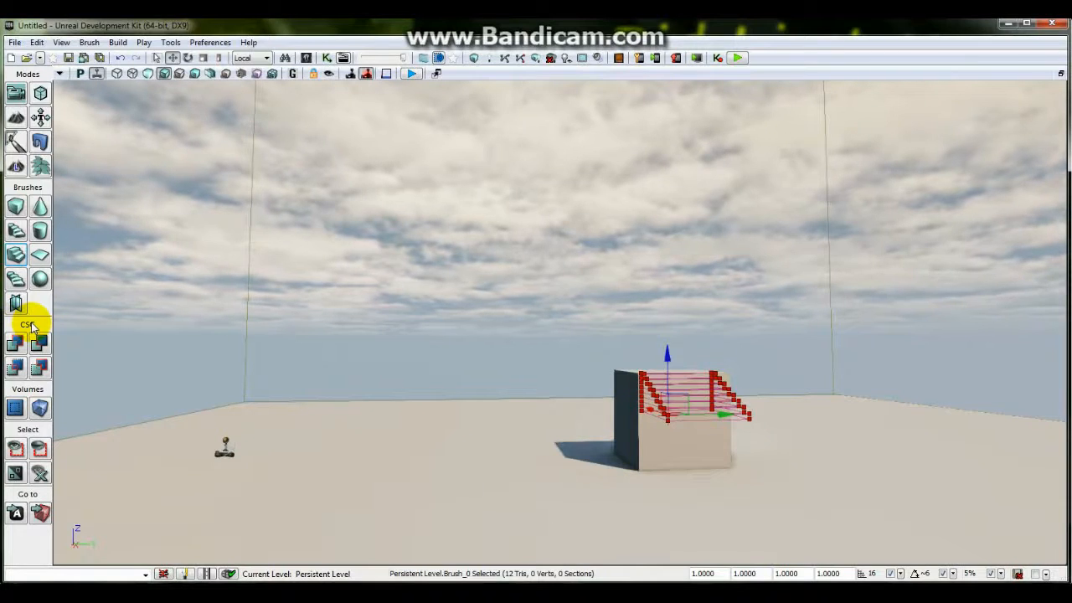
- Reshape the builder brush as a cube and move it along its green axis until it stands clear beside the existing cube
left_click(16, 206)
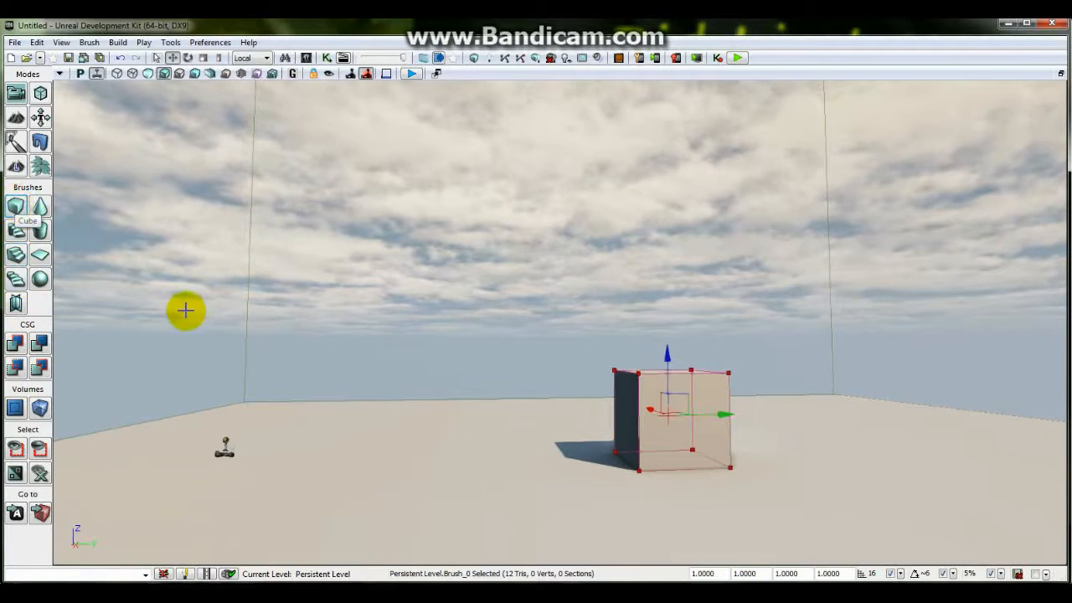
mouse_move(500, 422)
left_mouse_down()
mouse_move(578, 423)
mouse_move(524, 385)
mouse_move(557, 373)
mouse_move(555, 444)
mouse_move(498, 395)
left_mouse_up()
left_click(498, 395)
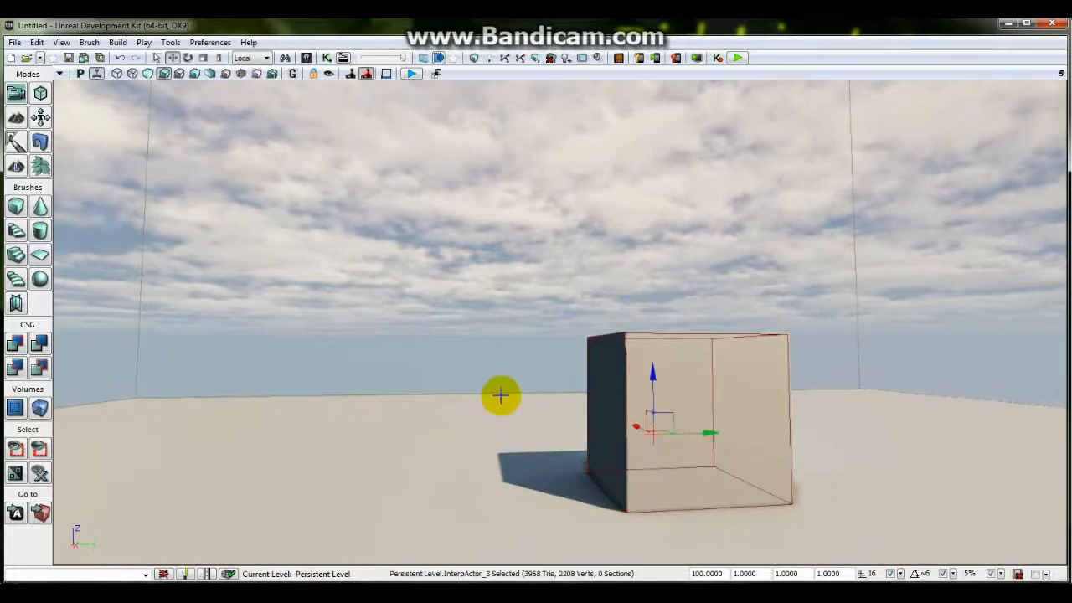
right_click_drag(500, 395, 501, 449)
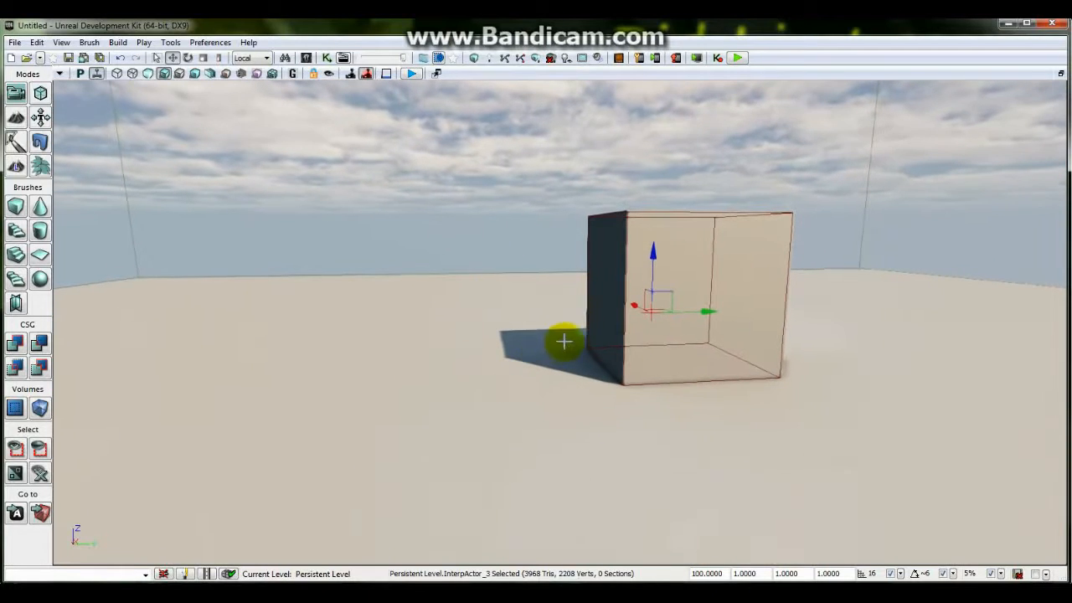
left_click(625, 296)
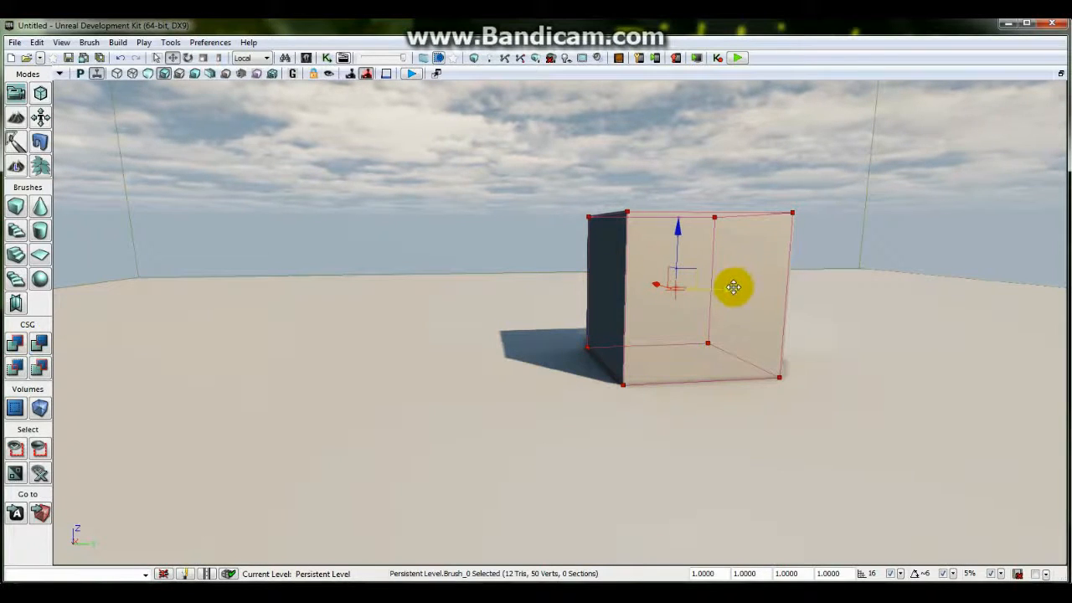
left_click_drag(728, 290, 455, 335)
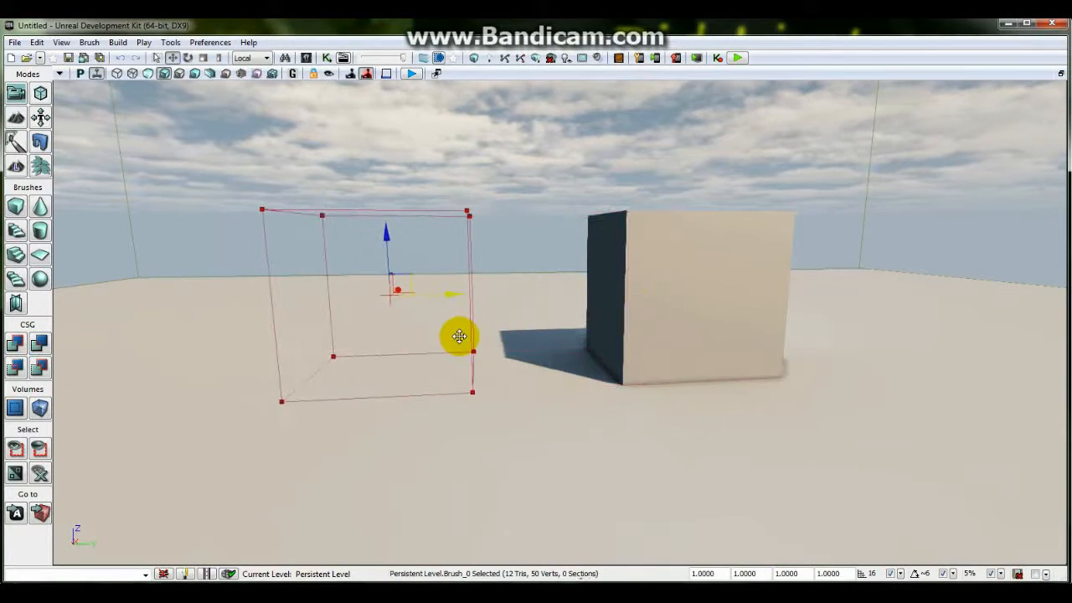
- Add a solid CSG cube from the builder brush, and move the brush back along its green axis onto the original cube
left_click(16, 343)
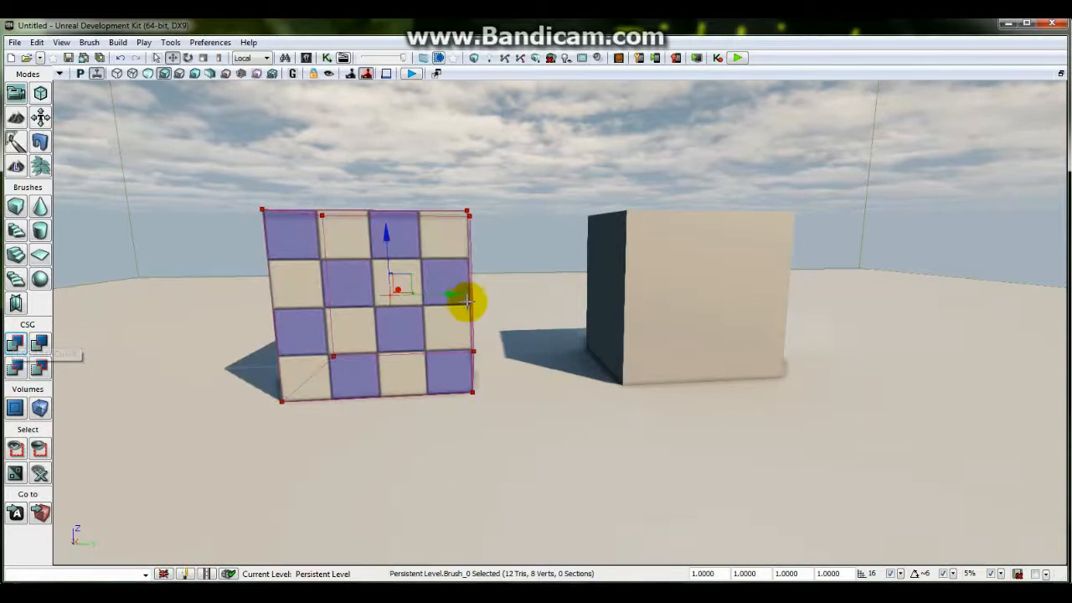
left_click_drag(441, 295, 720, 277)
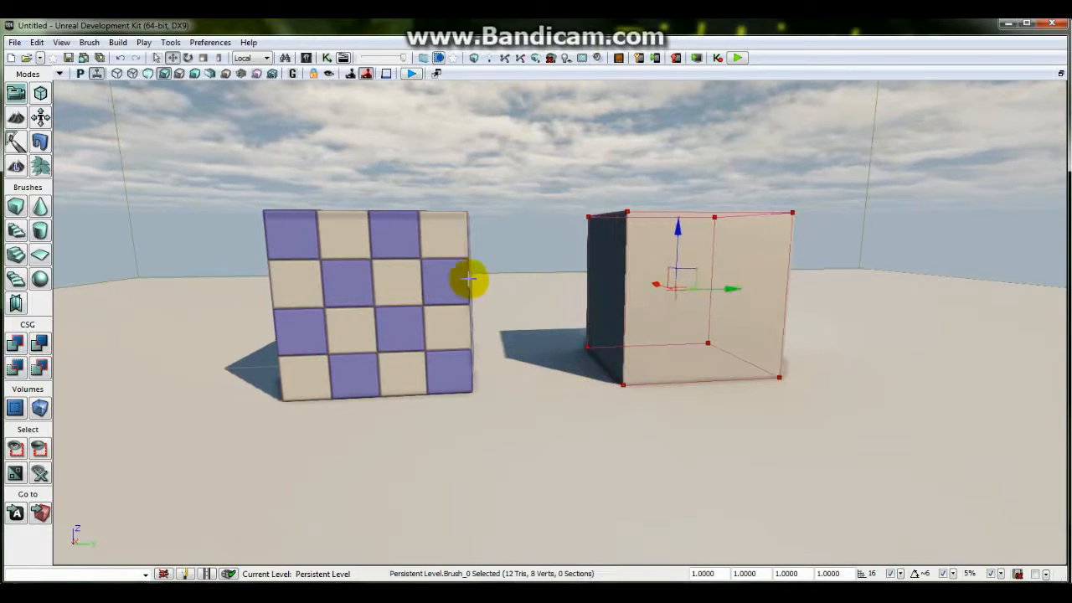
left_click(432, 282)
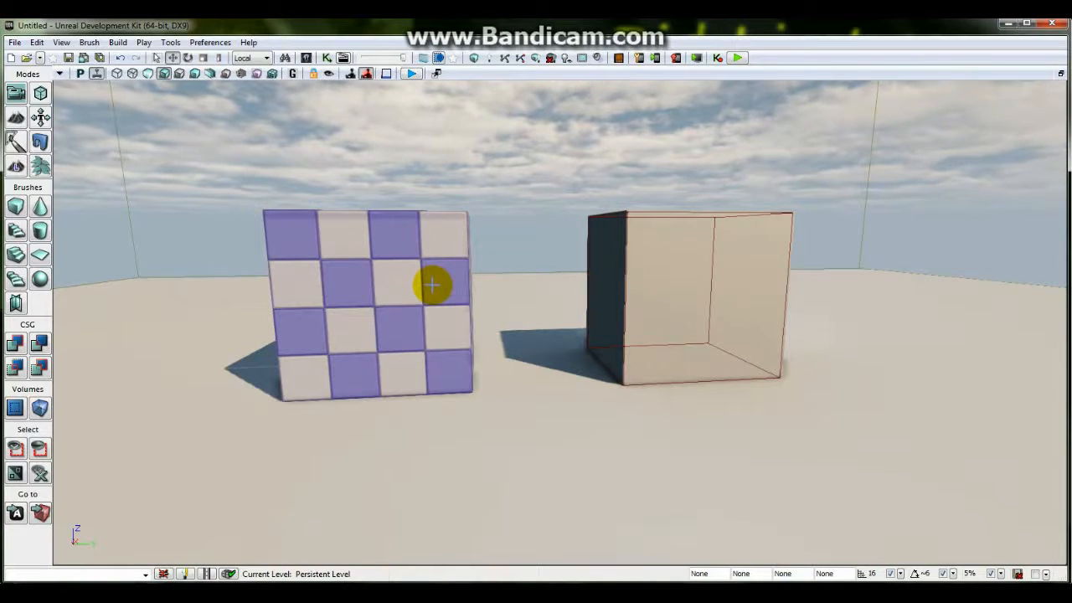
left_click(627, 276)
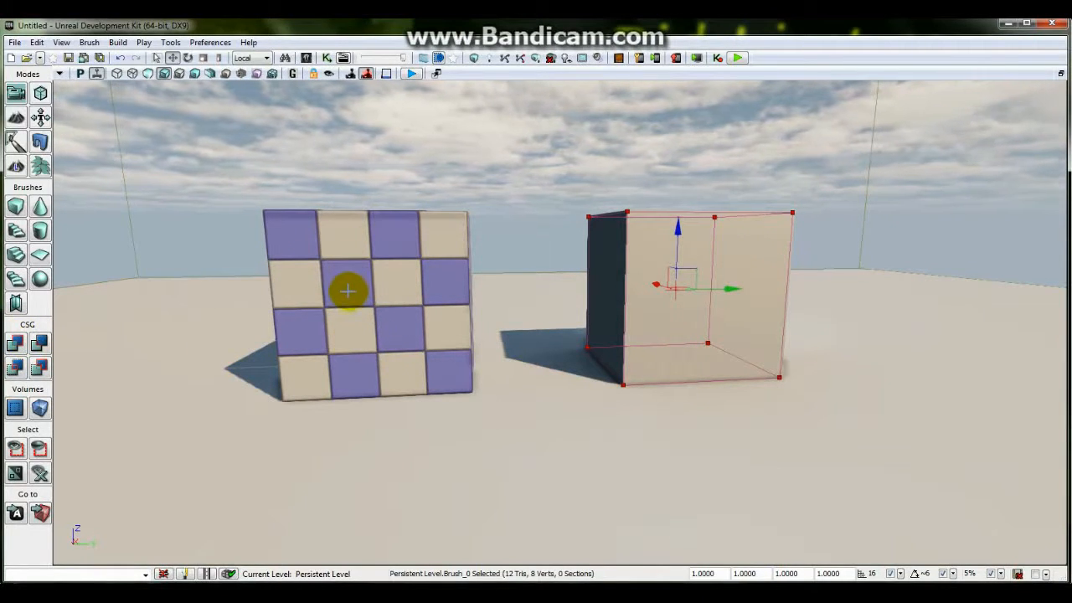
- Look through the volume types available for the builder brush, and close the list without choosing one
left_click(40, 409)
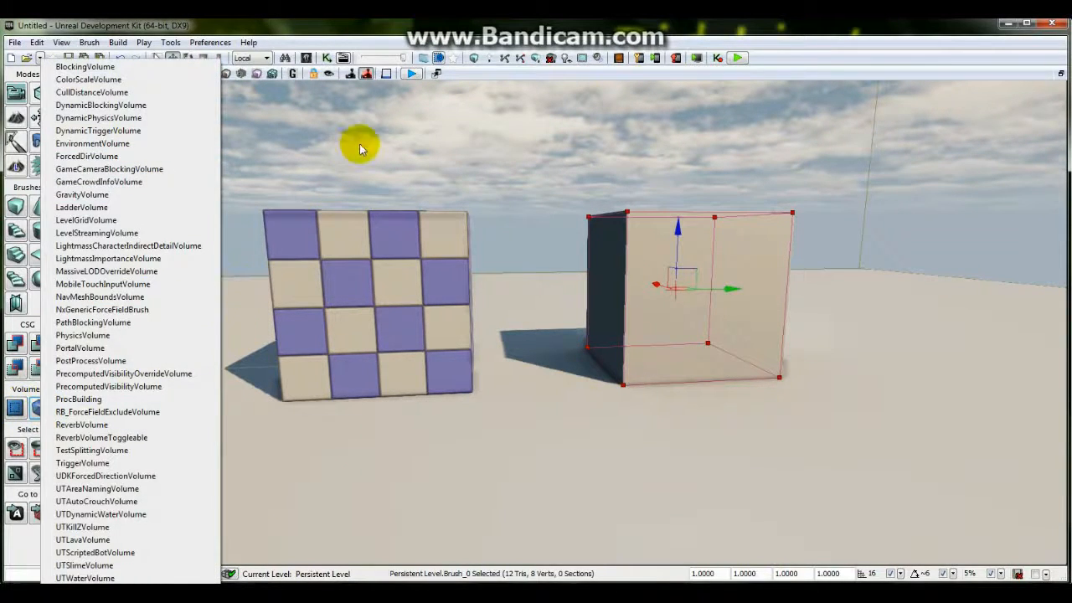
left_click(383, 42)
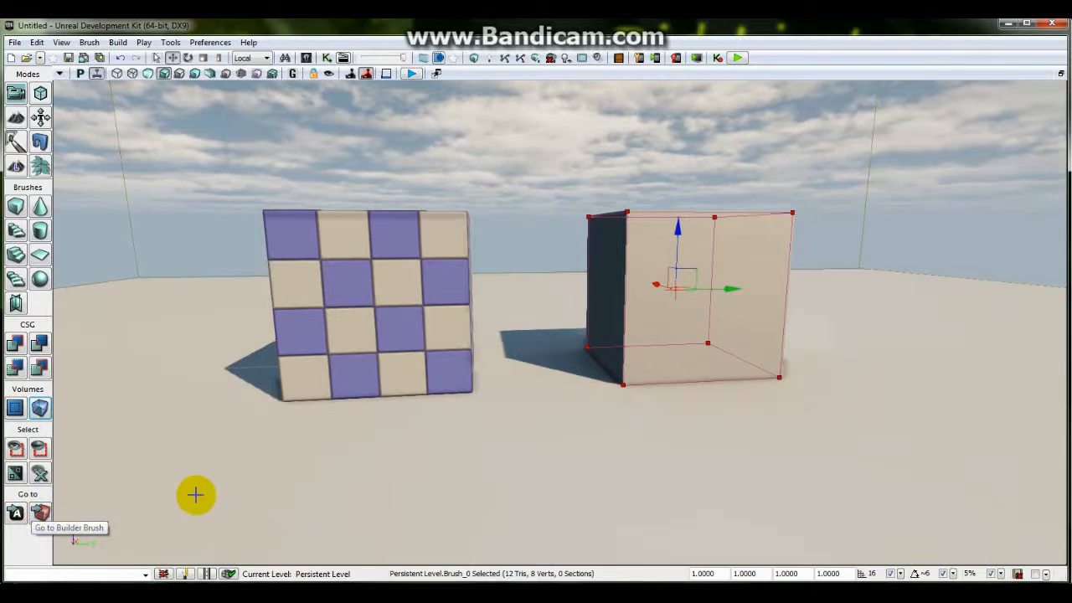
- Select the floor, close its properties, and use Go to Builder Brush to bring the brush into view
double_click(196, 459)
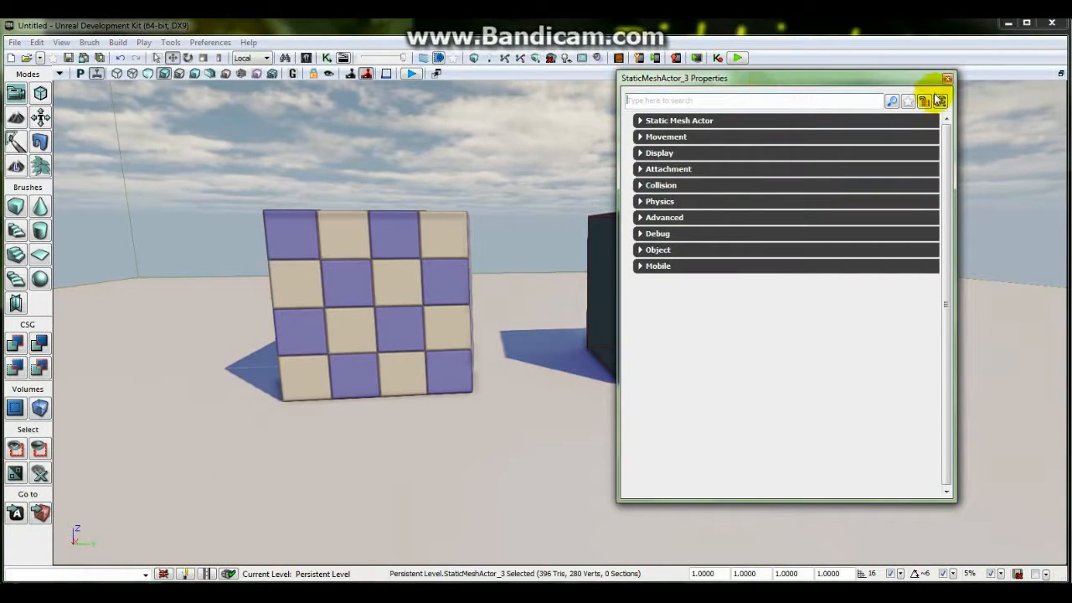
left_click(948, 78)
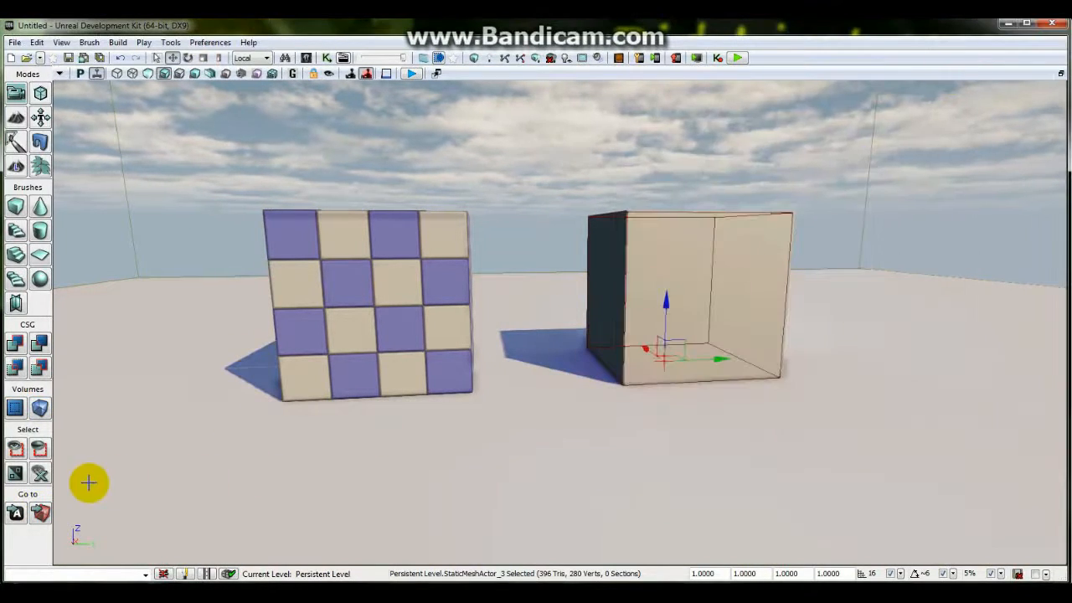
left_click(41, 513)
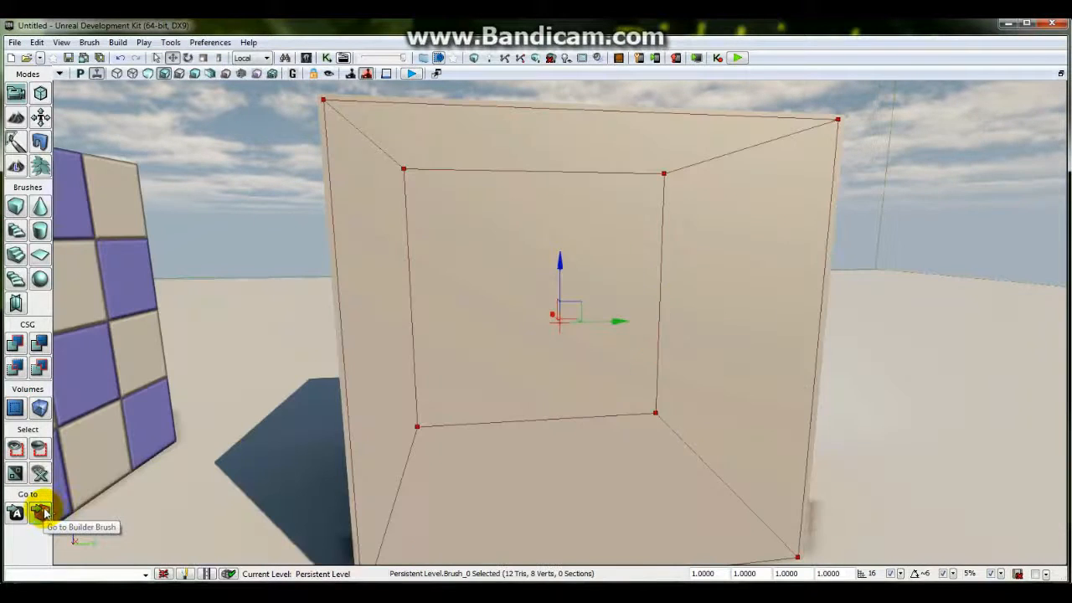
mouse_move(449, 280)
left_mouse_down()
mouse_move(415, 364)
mouse_move(343, 389)
left_mouse_up()
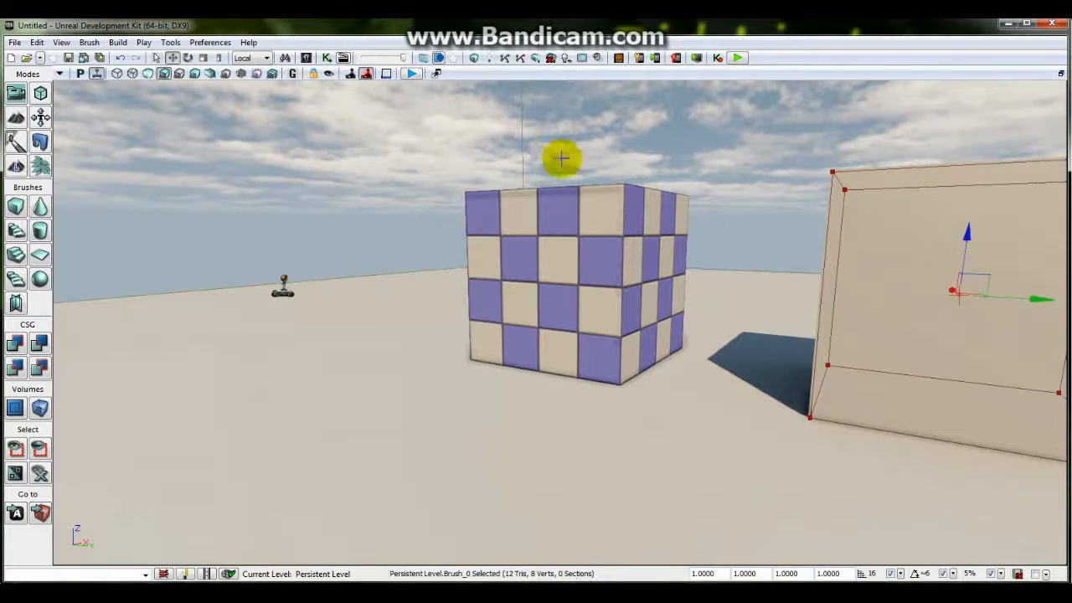
- Restore the four-viewport layout, select the player start, bring it into view with Go to Actor, and clear the selection
left_click(1060, 74)
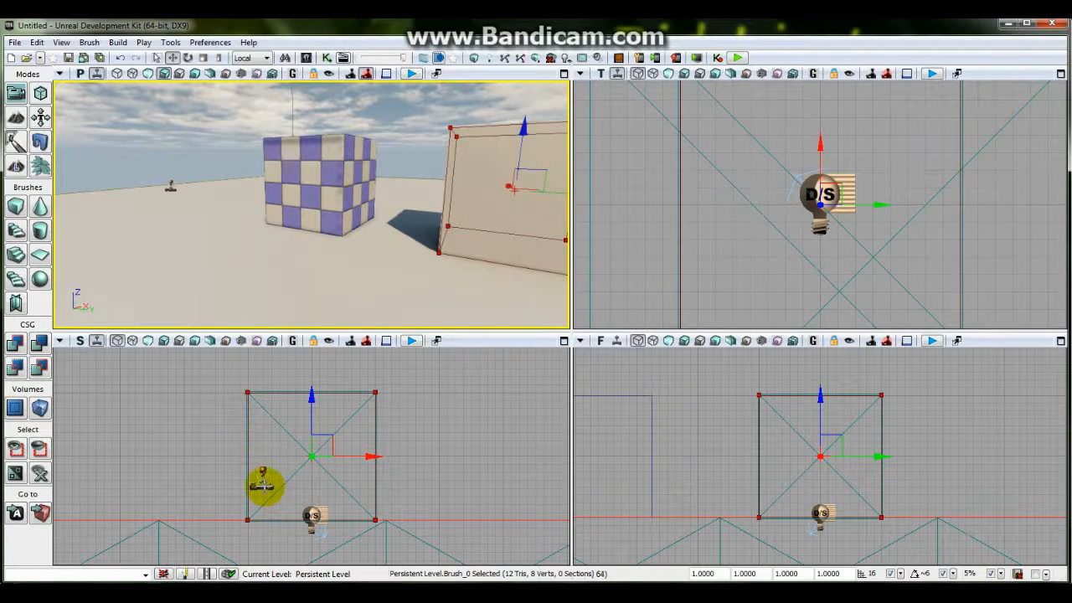
left_click(263, 484)
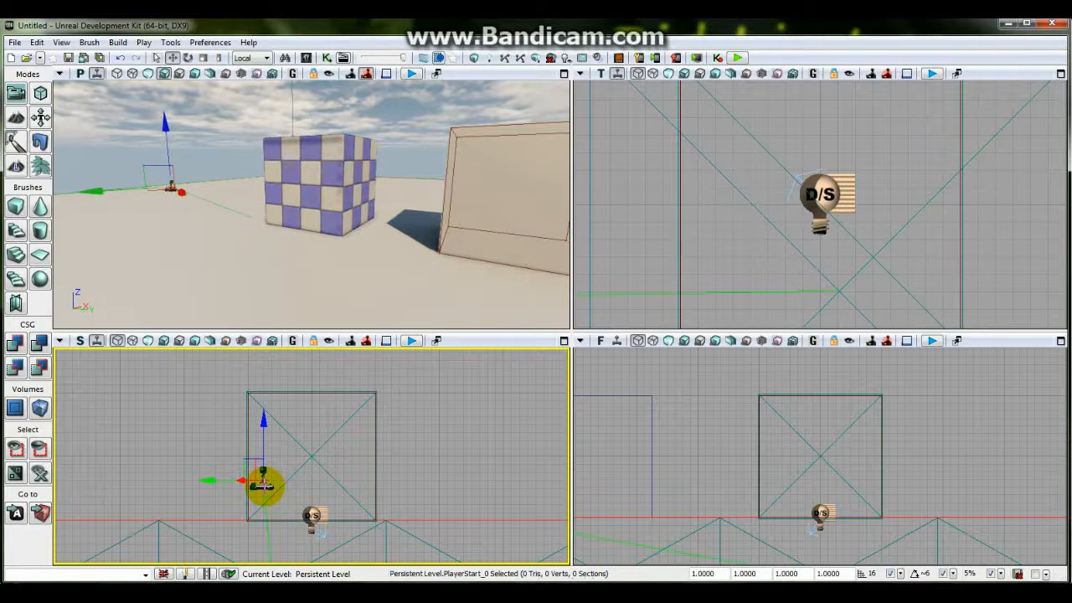
left_click(16, 513)
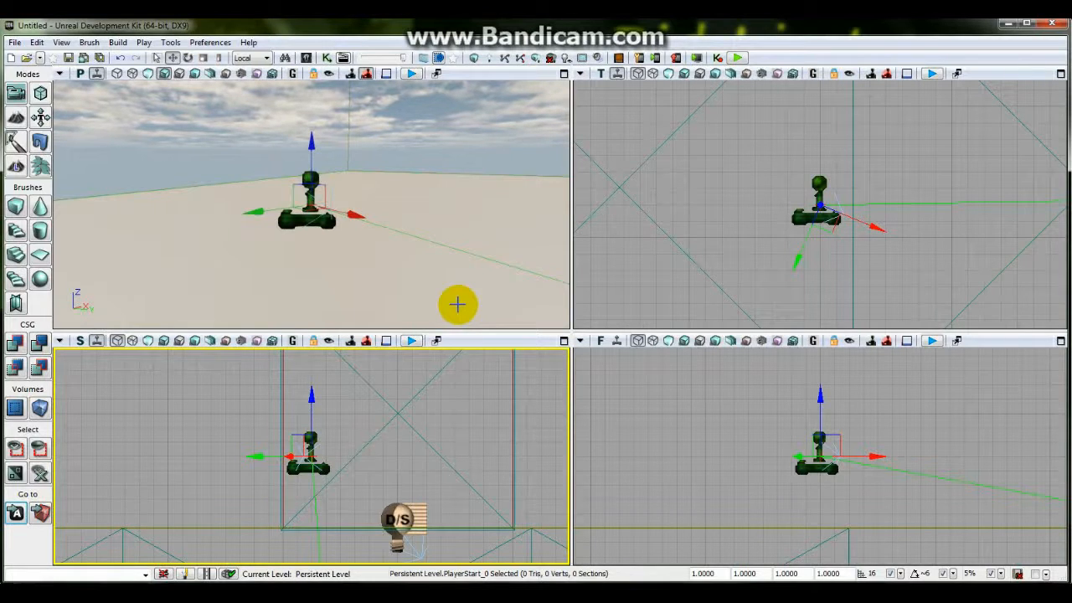
left_click(484, 413)
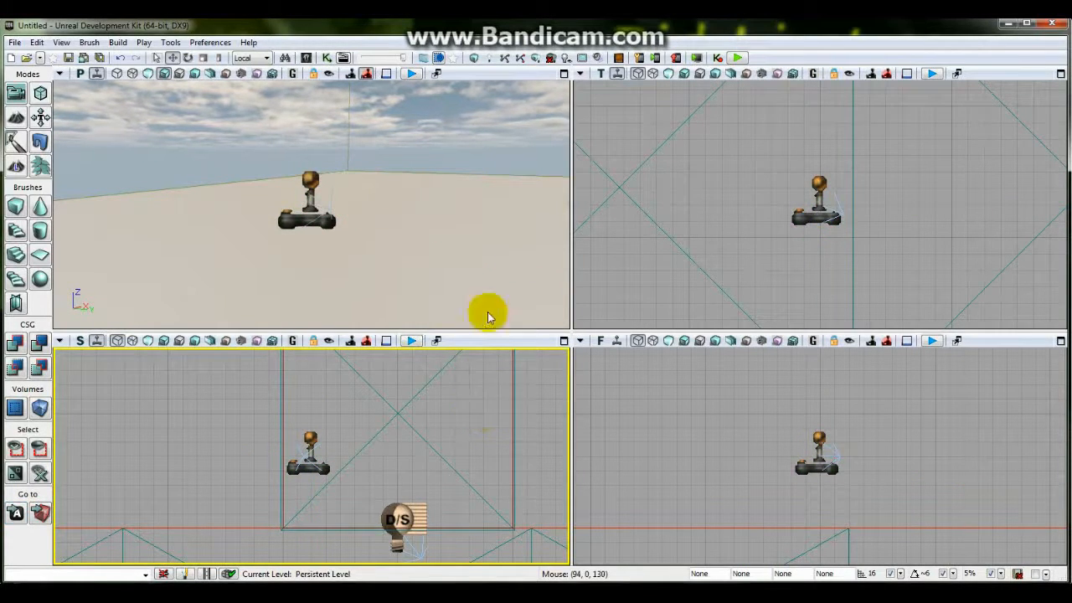
- Locate StaticMeshActor_3 through the Content Browser's Scene list of actors, and close the browser
left_click(306, 57)
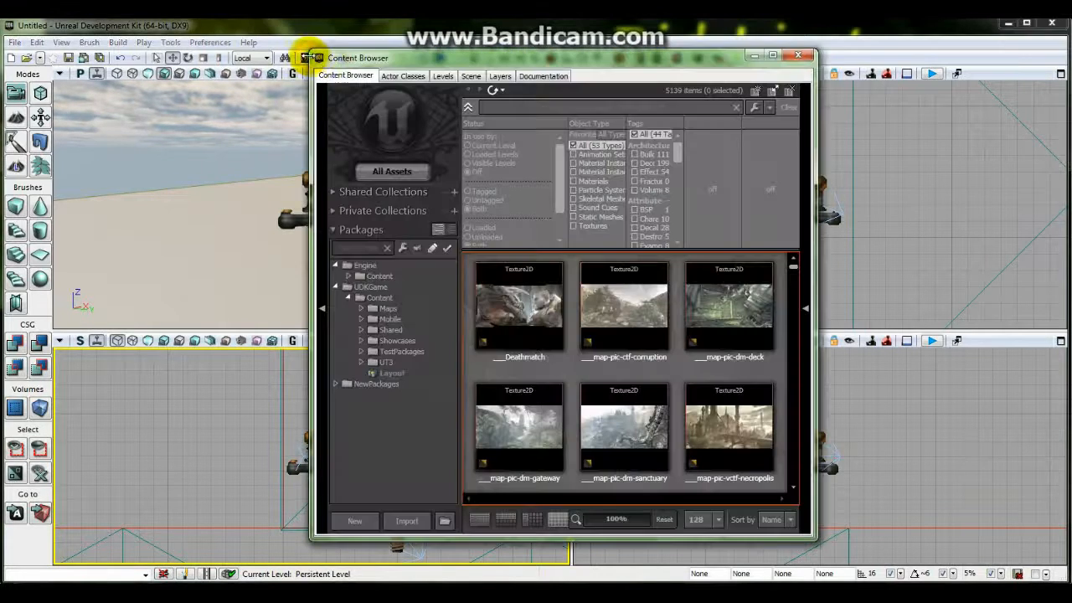
left_click(472, 76)
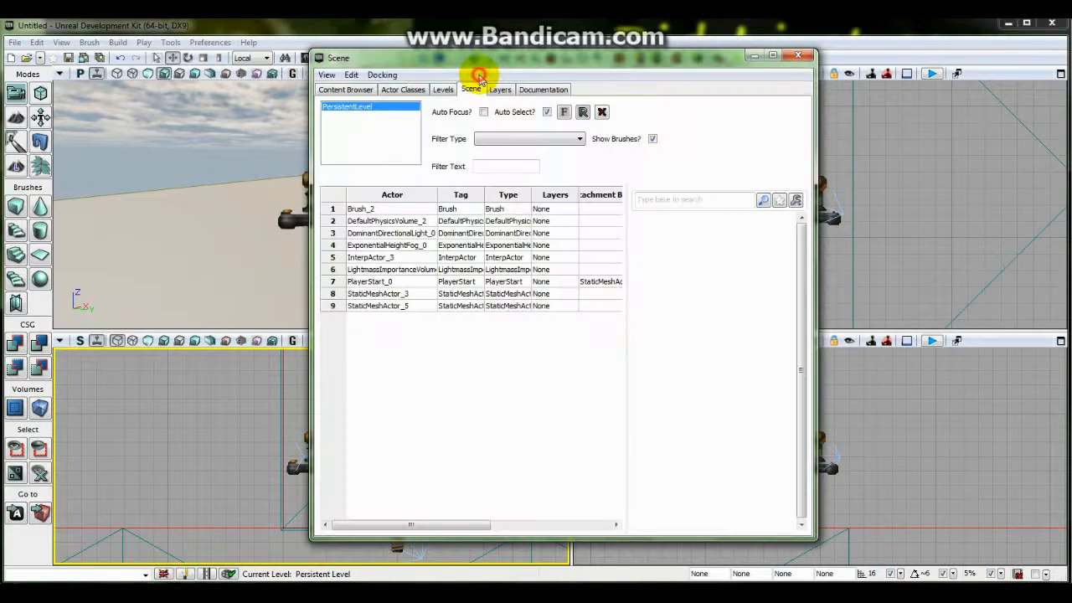
double_click(373, 296)
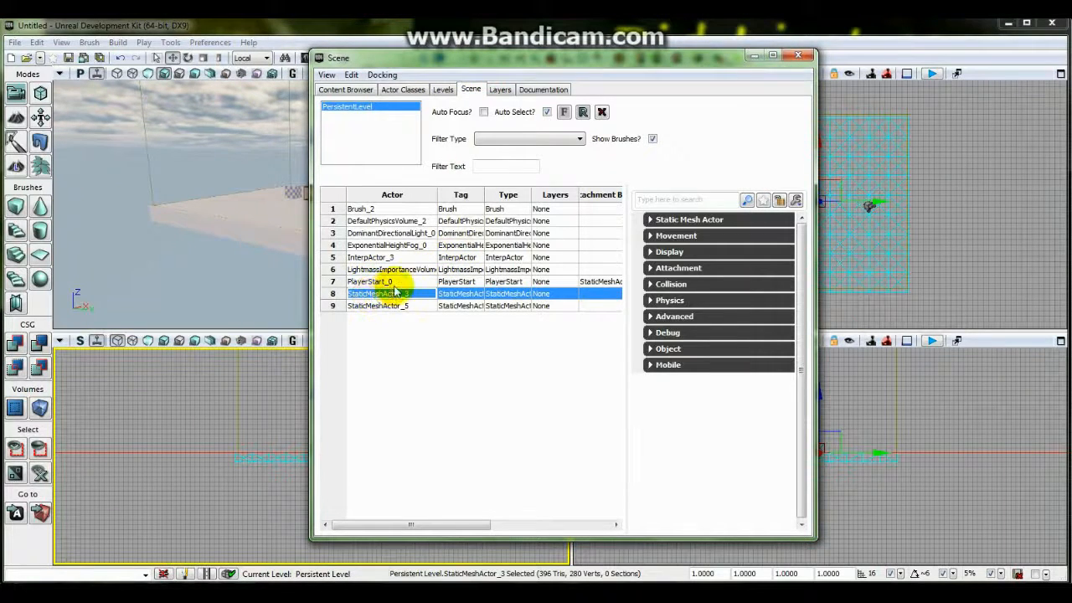
left_click(797, 57)
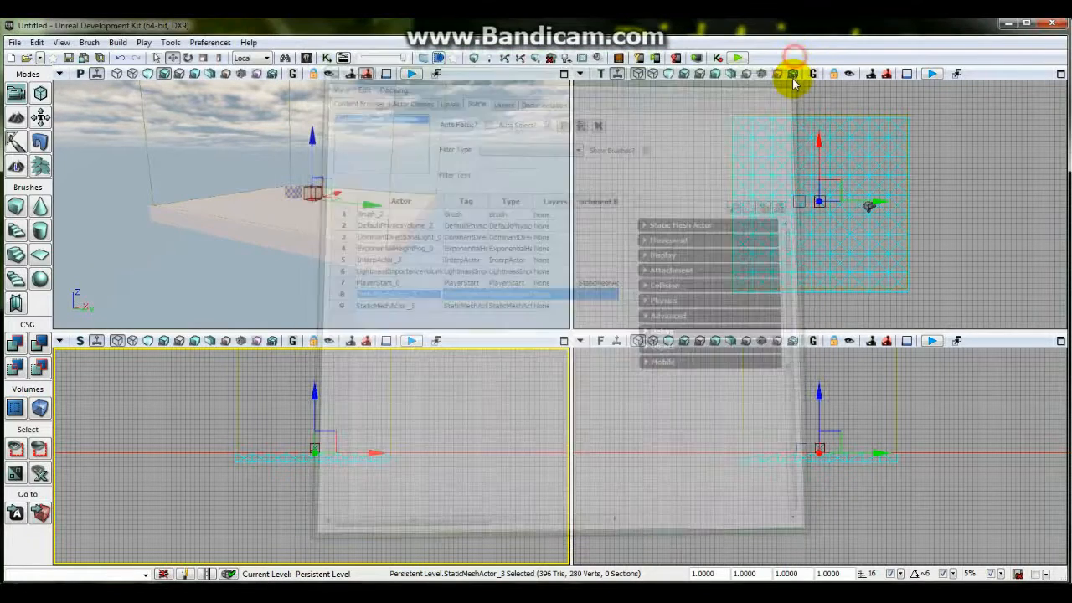
- Use Go to Builder Brush, select the floor mesh in the top view, and bring it into view with Go to Actor
left_click(41, 513)
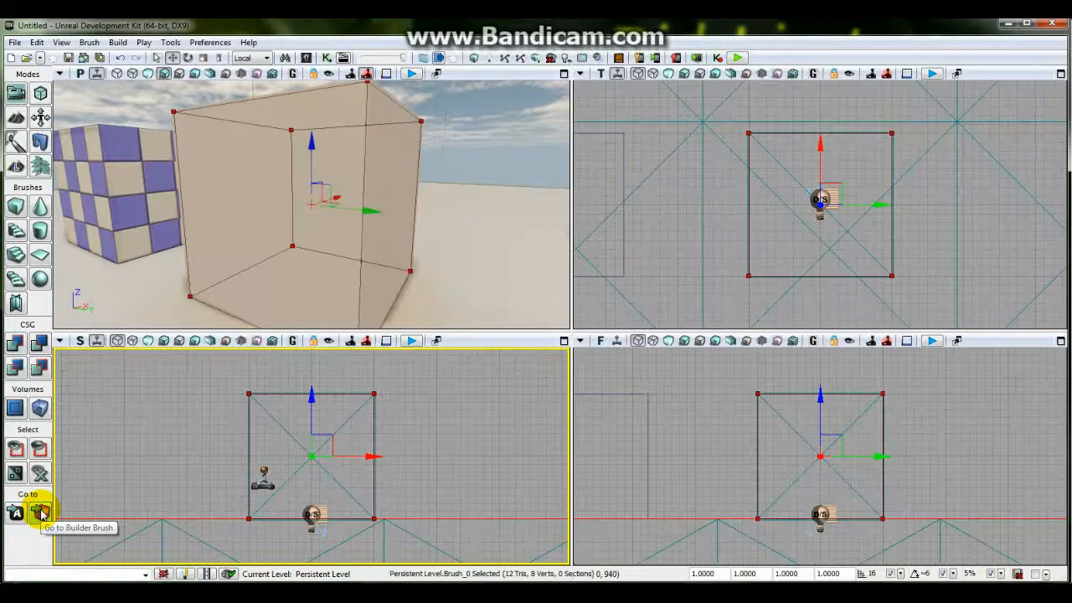
left_click(706, 228)
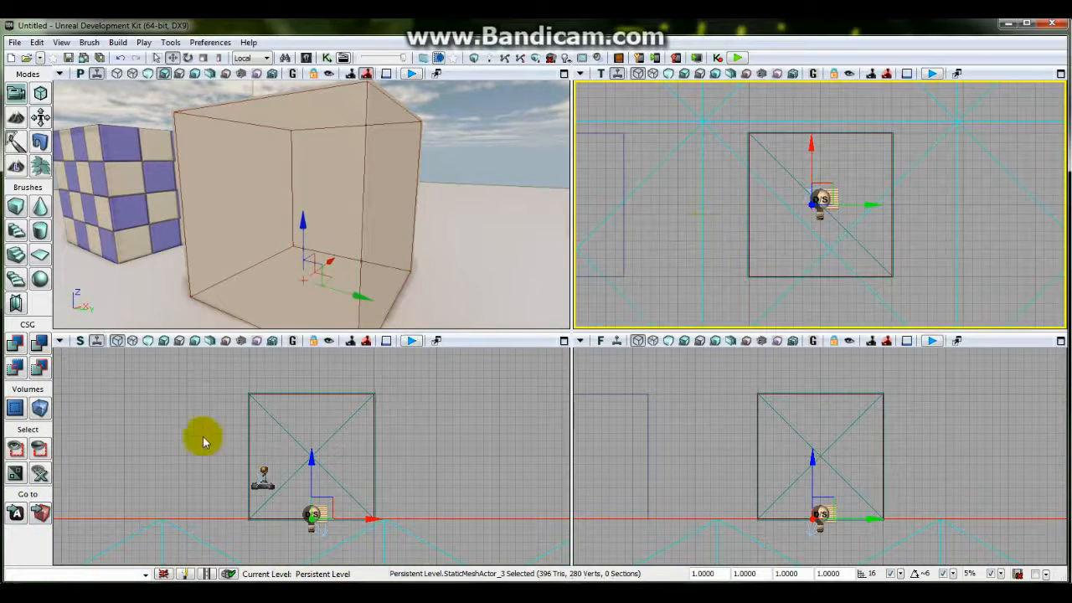
left_click(16, 512)
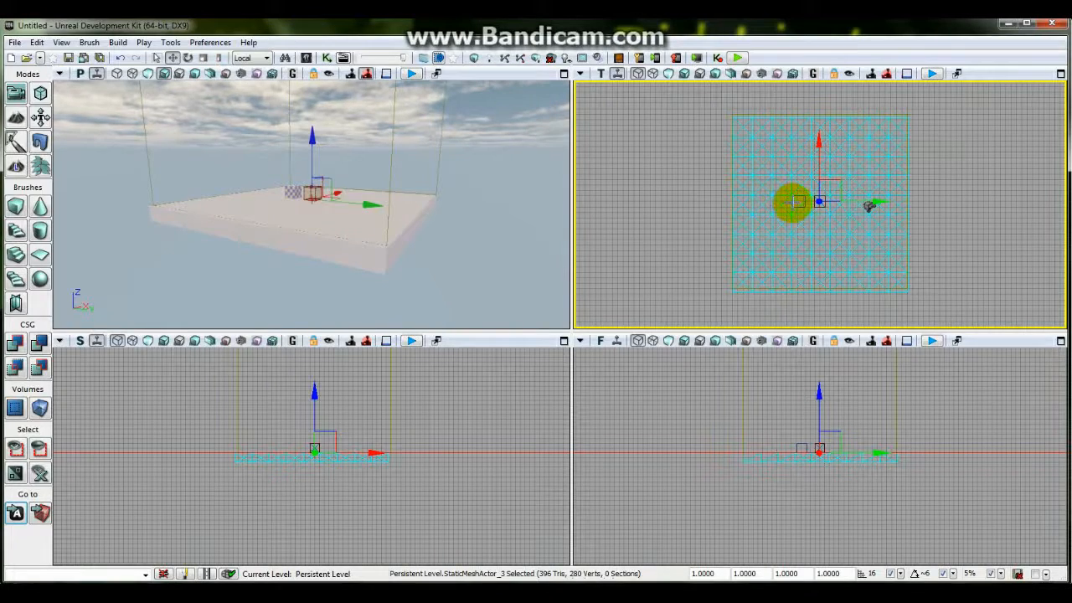
- Open and close the checkered cube's properties, close the floating viewport, and return to the builder brush with nothing selected
double_click(793, 203)
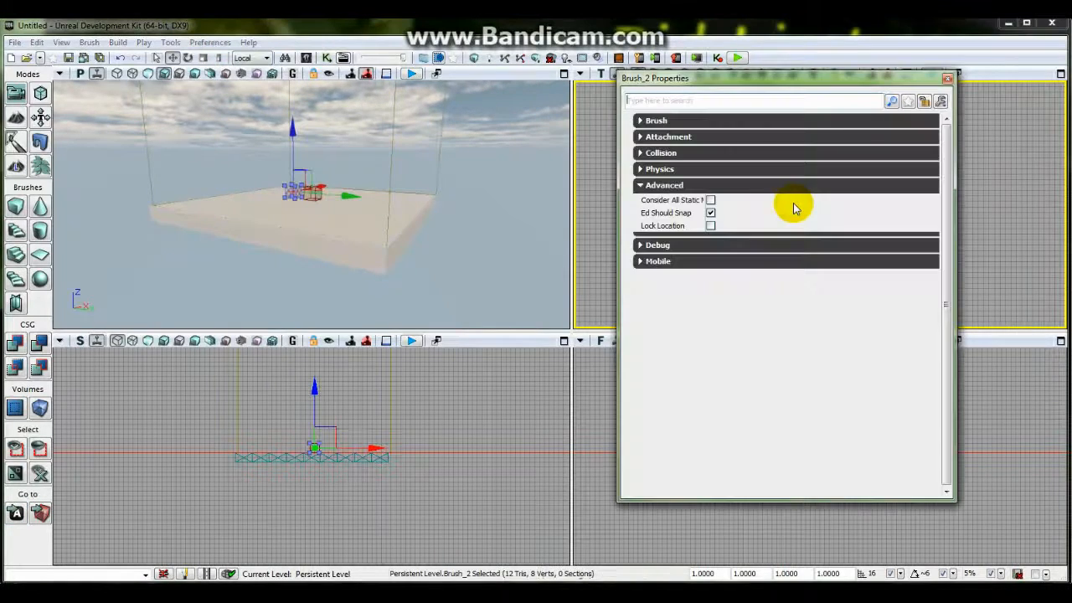
left_click(949, 78)
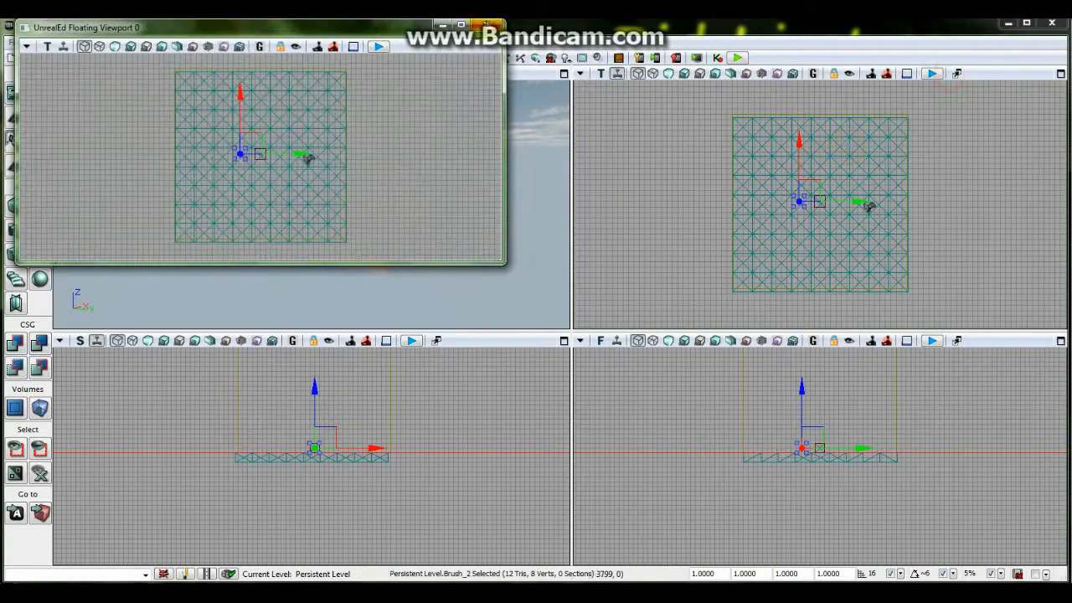
left_click(486, 24)
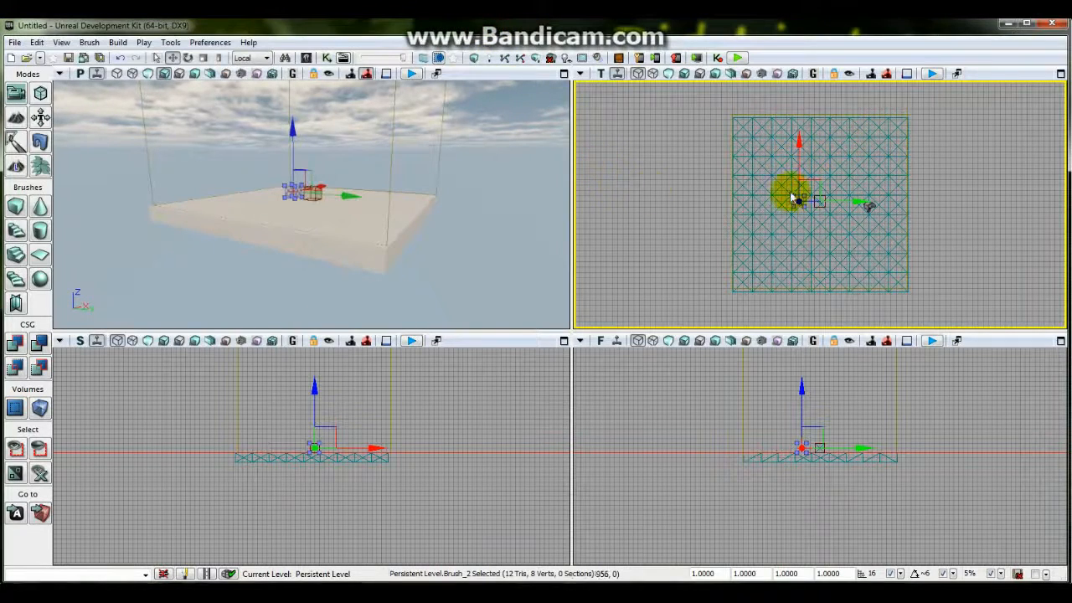
left_click(41, 512)
left_click(483, 398)
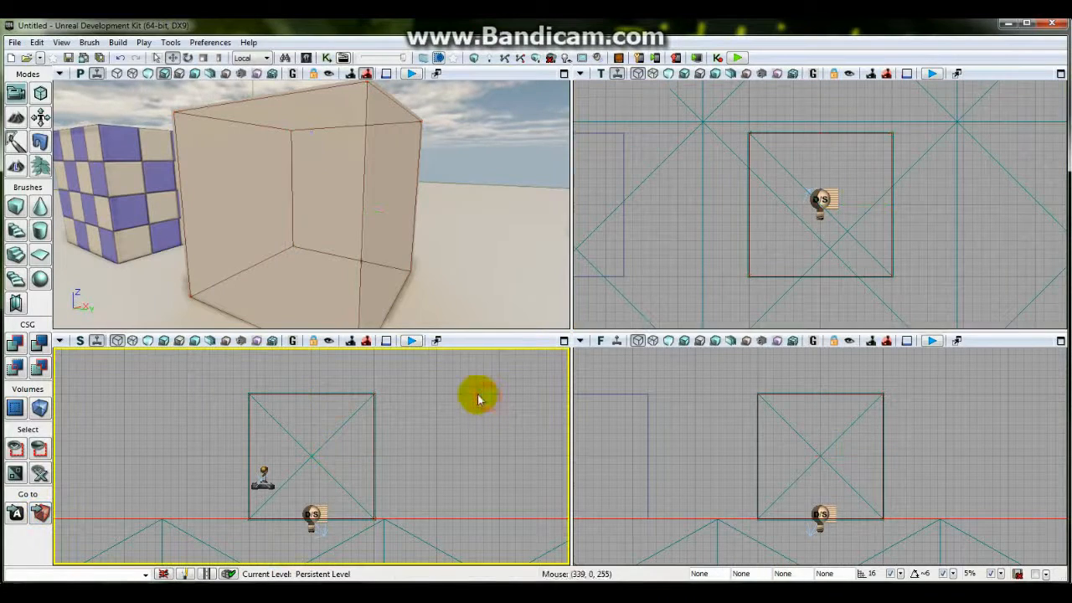
- Maximize the perspective viewport and frame both cubes together with the player start
left_click(564, 76)
left_click_drag(646, 217, 713, 369)
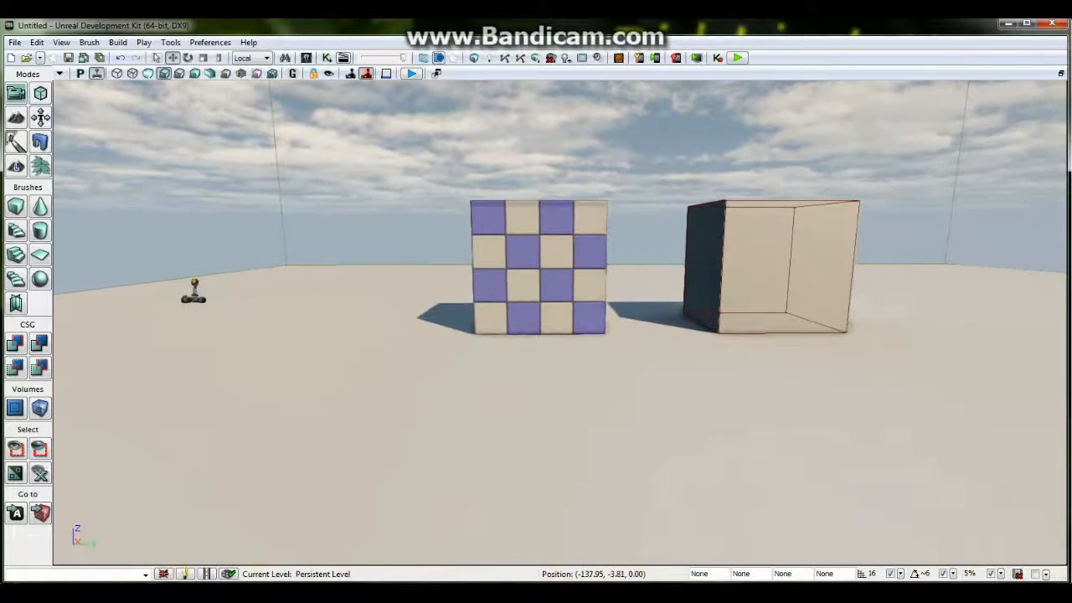
middle_click_drag(712, 368, 702, 318)
left_click_drag(700, 337, 700, 364)
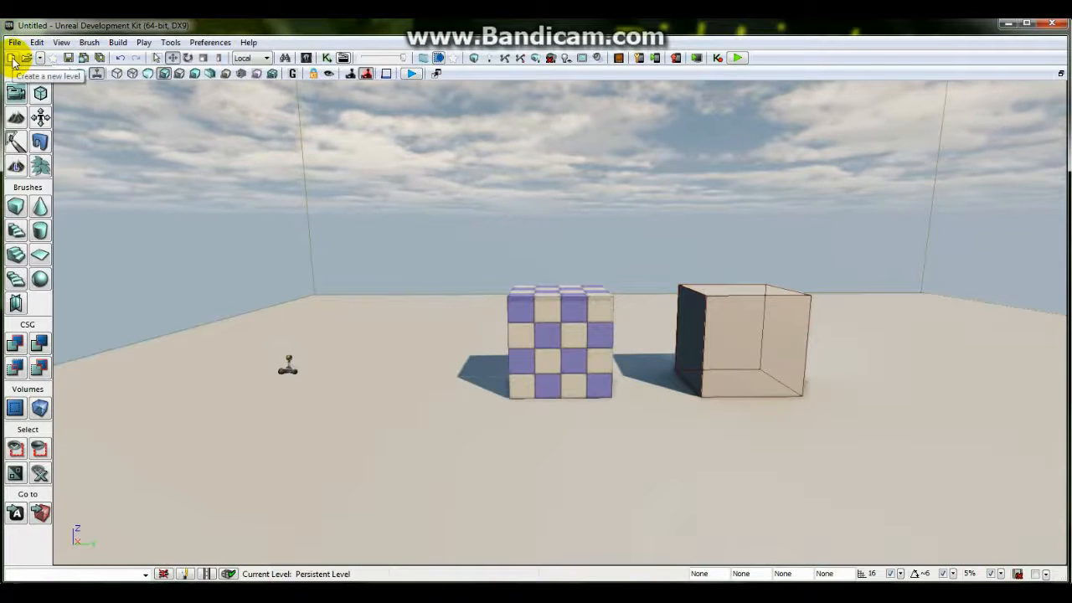
- Look through the file commands and the new level's map templates, and cancel without creating a map
left_click(19, 44)
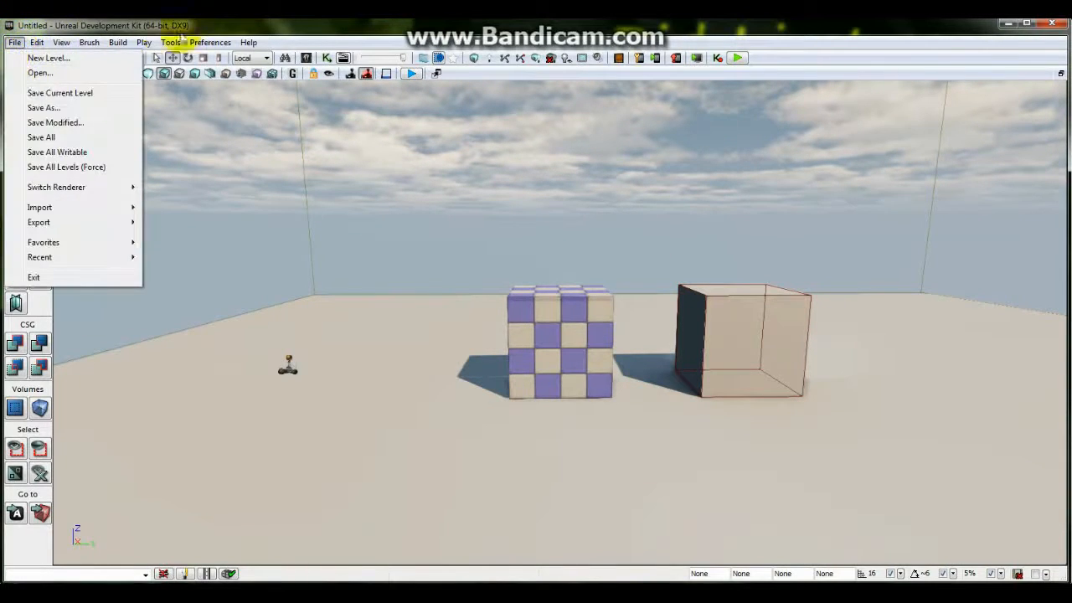
left_click(288, 43)
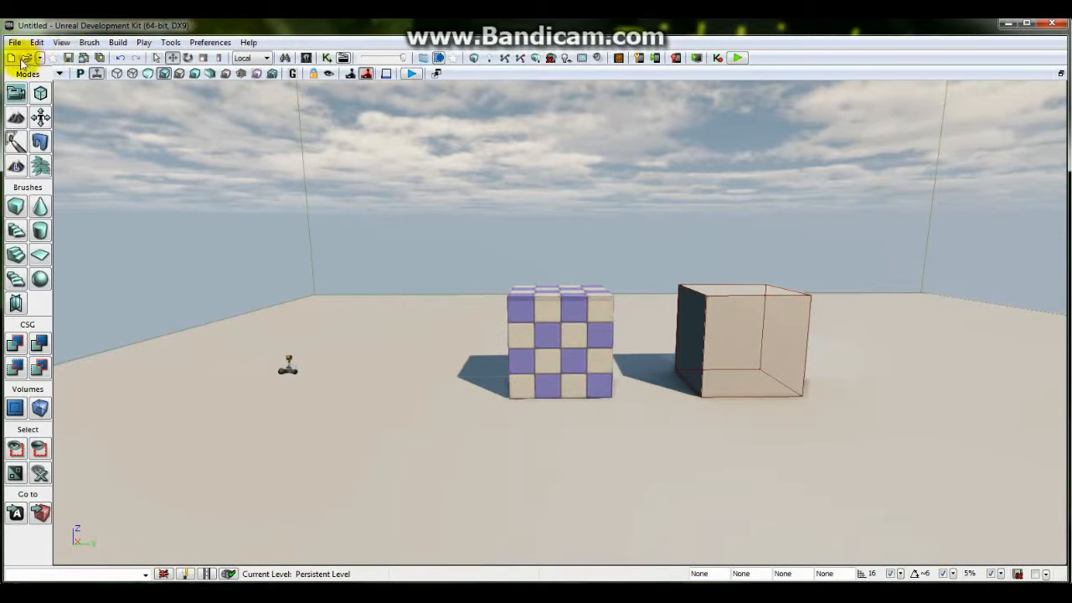
left_click(12, 57)
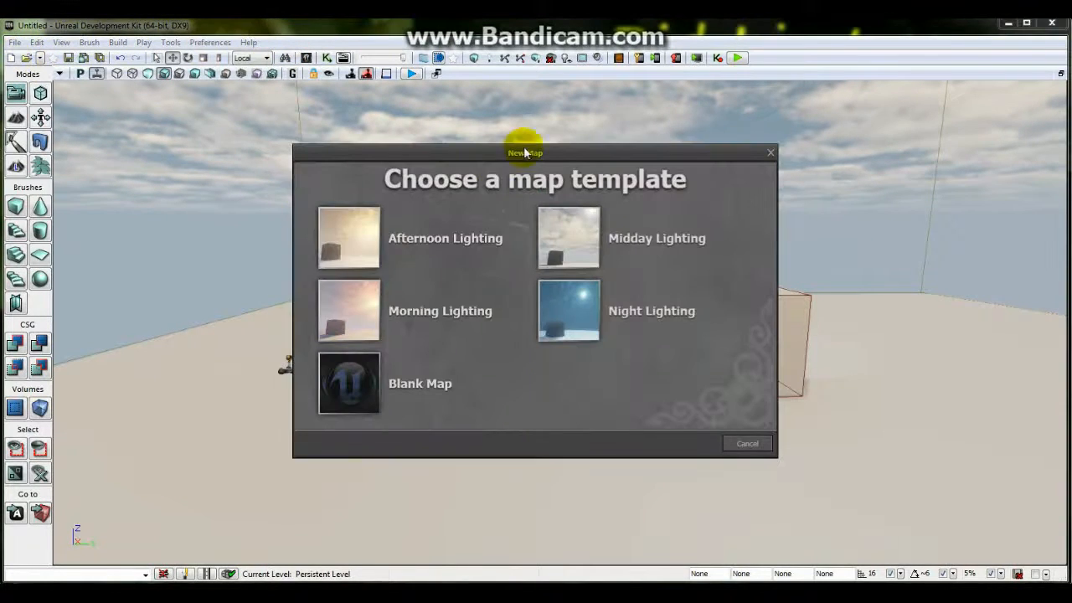
left_click_drag(531, 151, 533, 112)
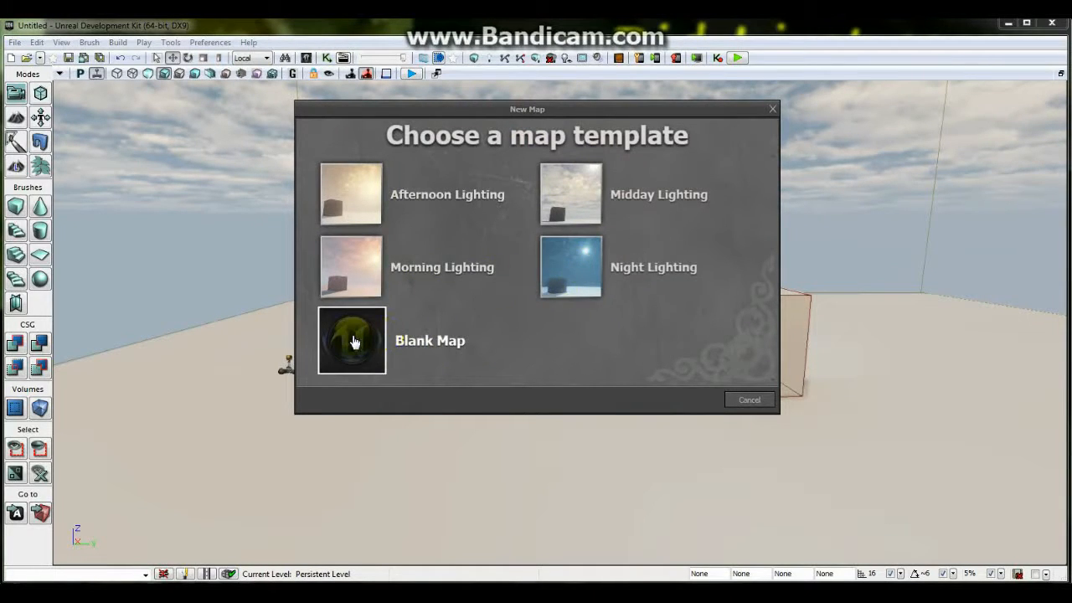
left_click(750, 401)
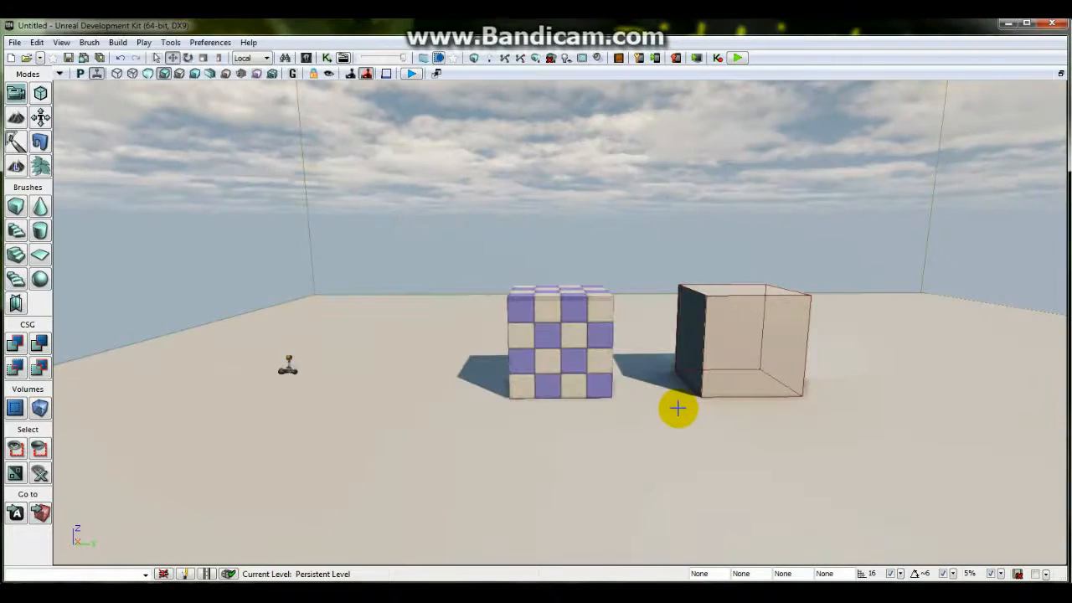